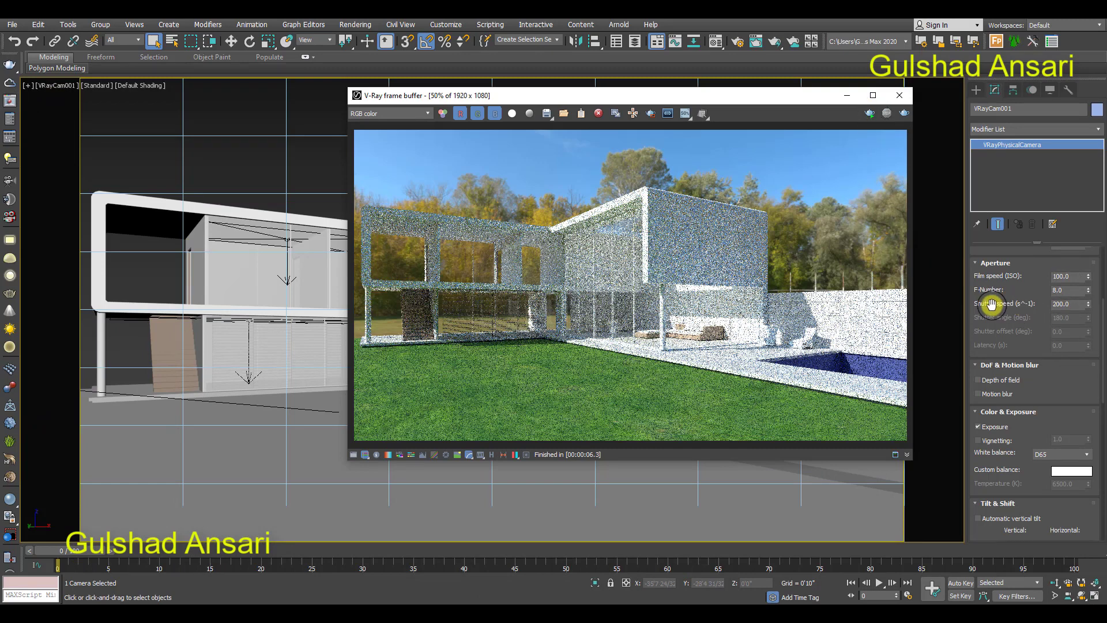
# Set the V-Ray camera's shutter speed to 100, run the interactive render to check the exposure, and stop it.
pyautogui.doubleClick(1057, 305)
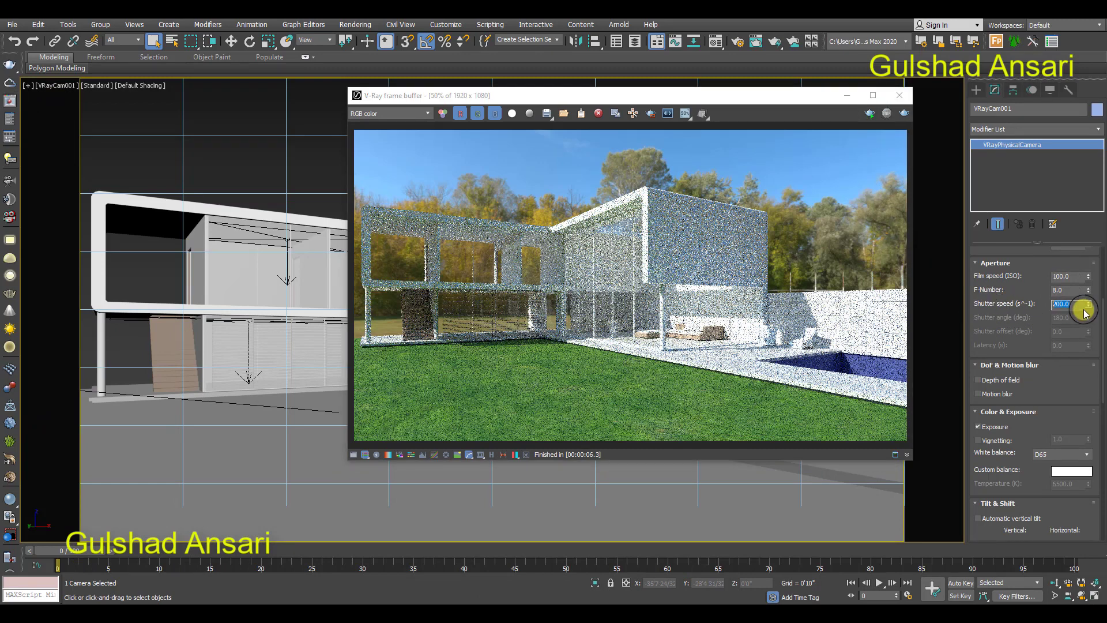
pyautogui.click(1079, 304)
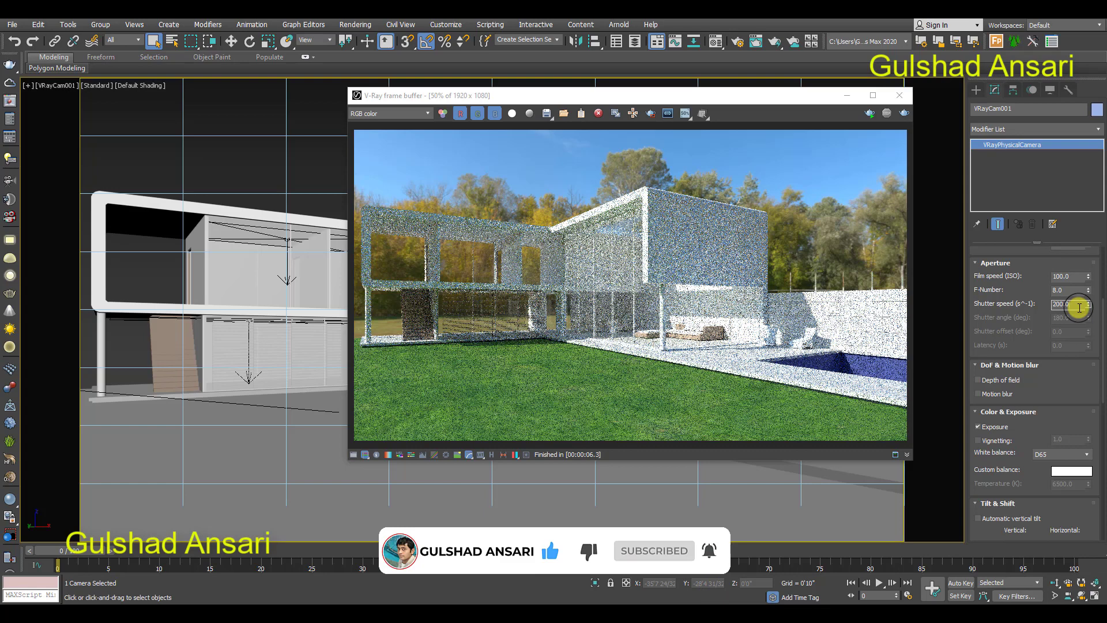
pyautogui.click(743, 324)
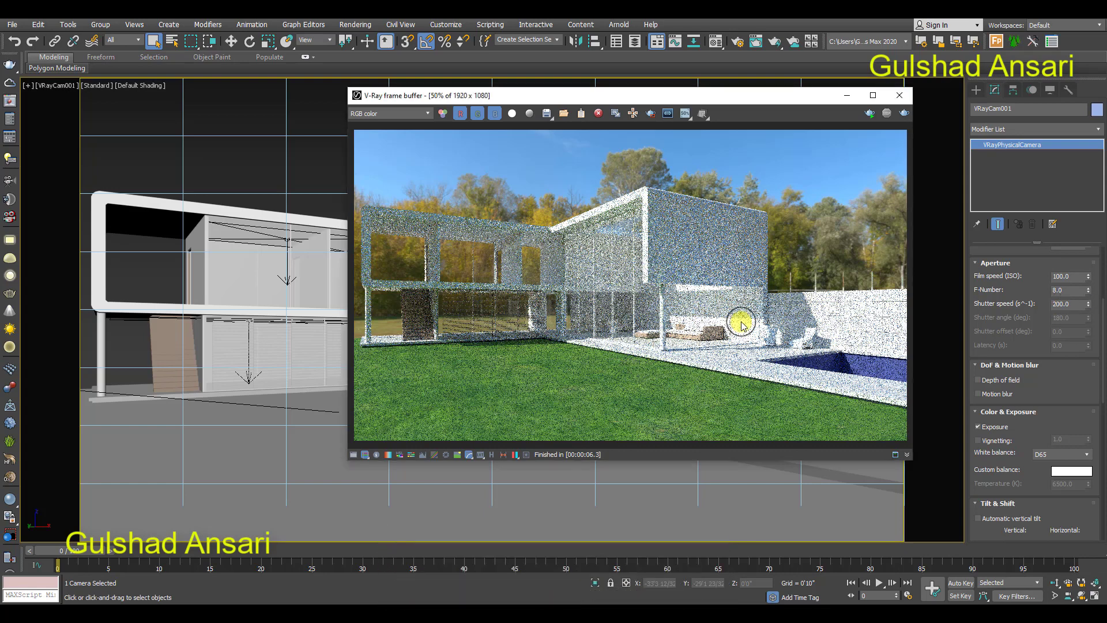
pyautogui.click(1067, 304)
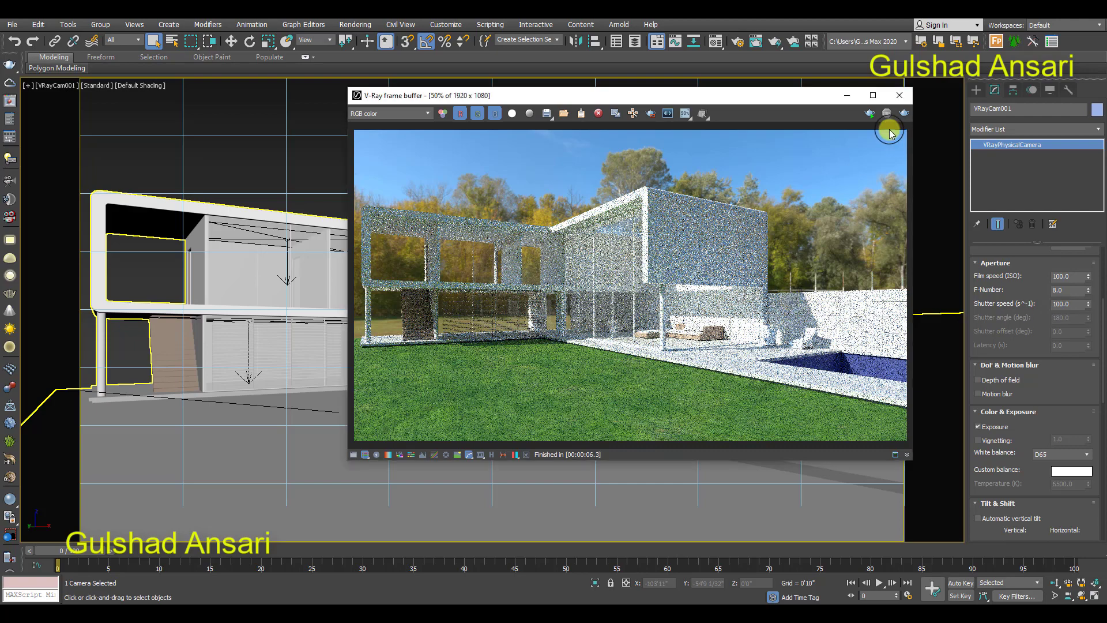
pyautogui.click(870, 113)
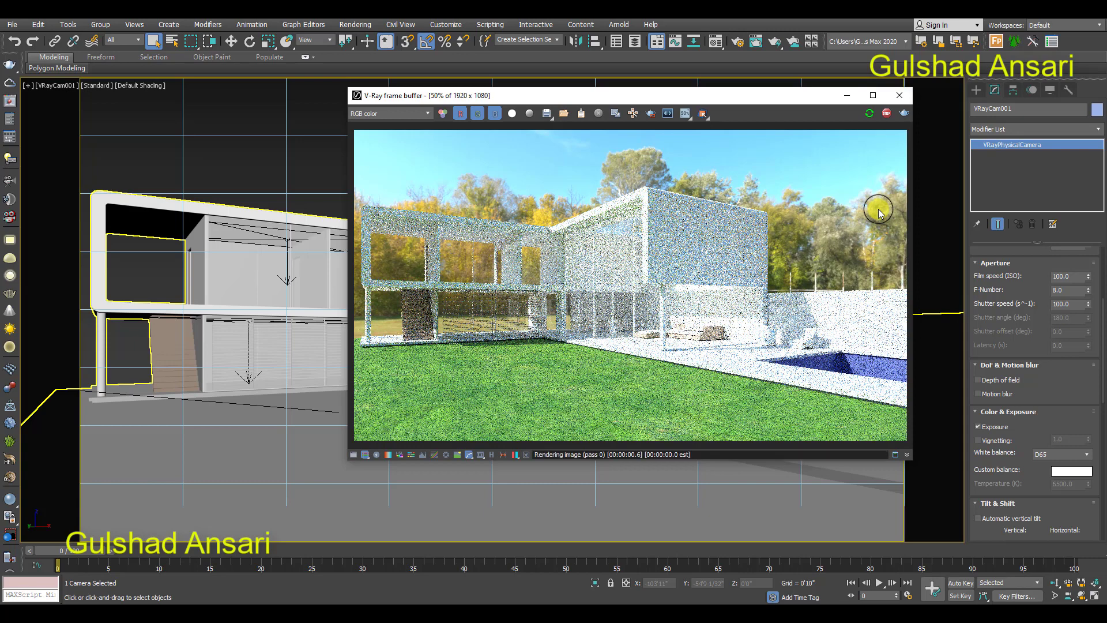
pyautogui.click(888, 115)
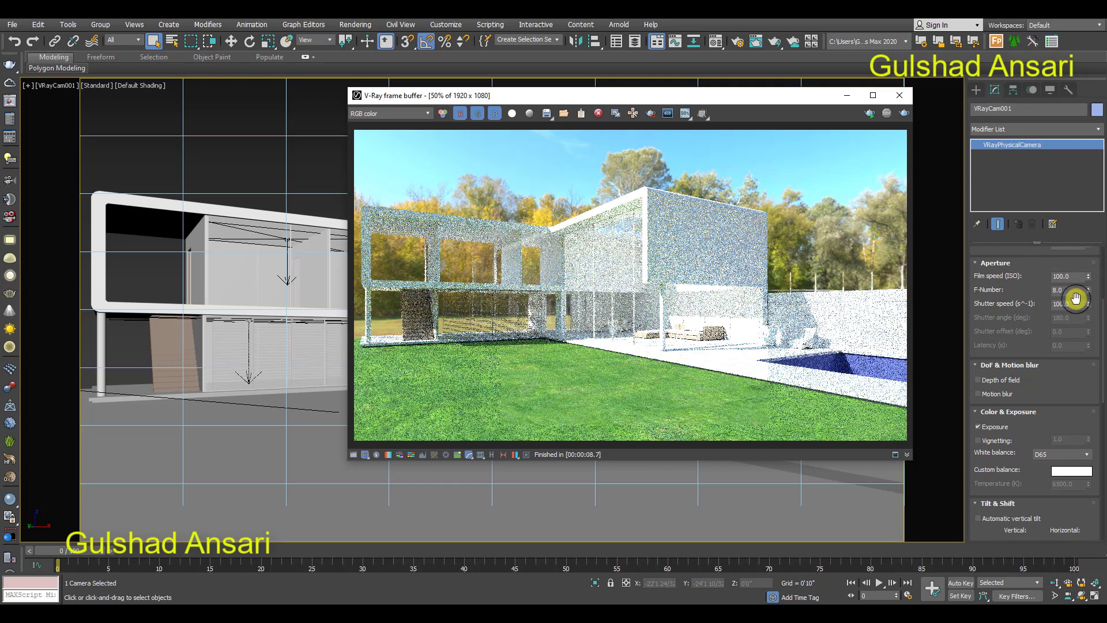
# Set the camera's shutter speed to 1, run the interactive render to check the exposure, and stop it.
pyautogui.doubleClick(1047, 304)
pyautogui.write('1')
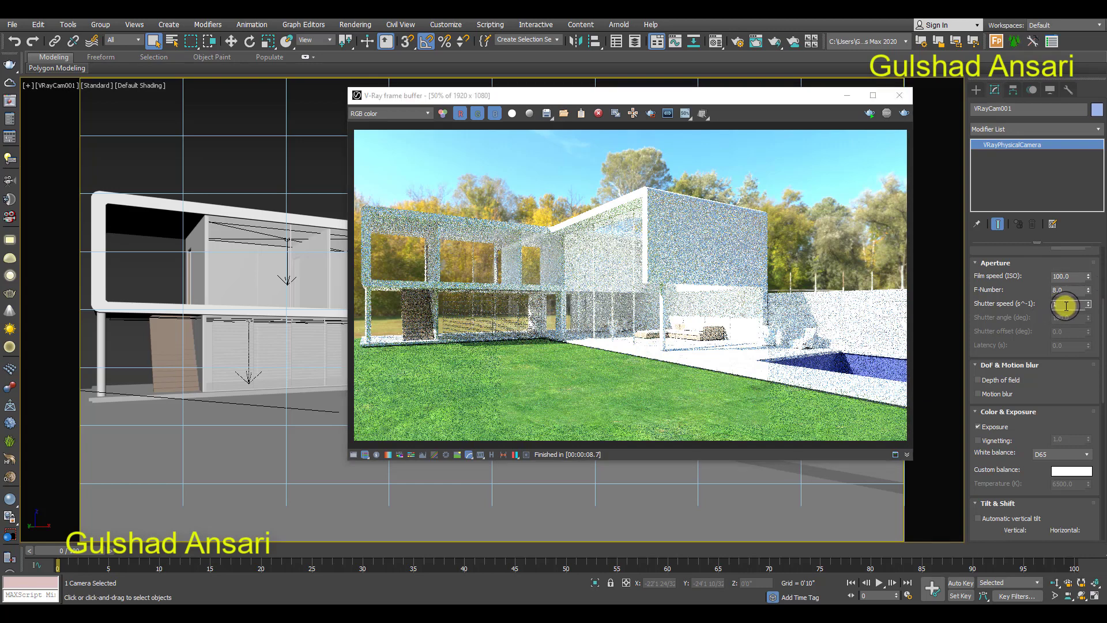
pyautogui.click(880, 305)
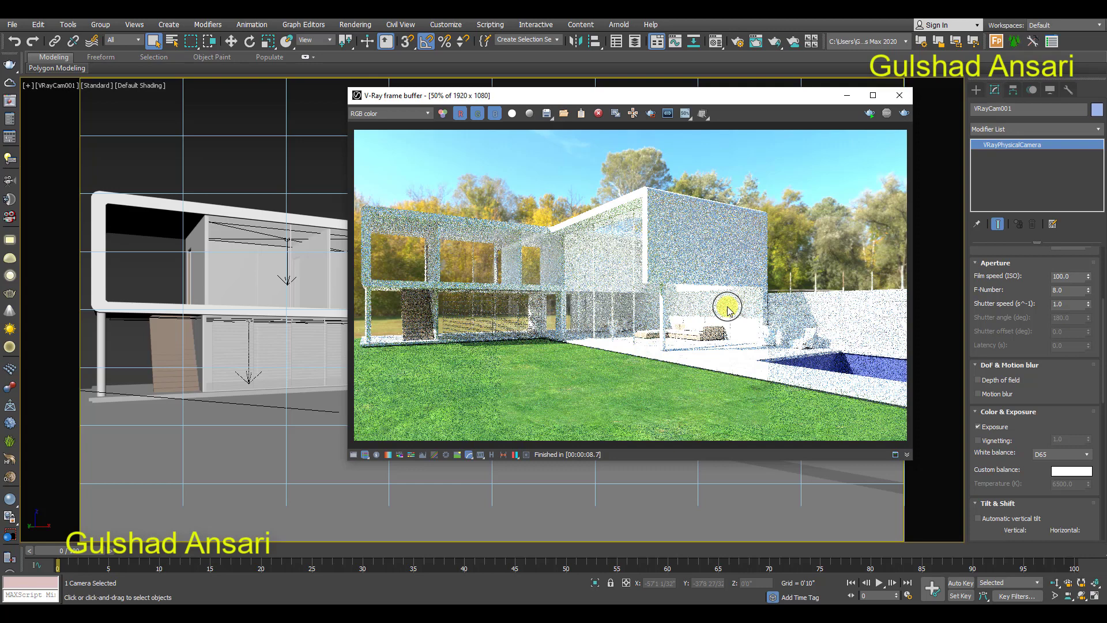
pyautogui.click(870, 113)
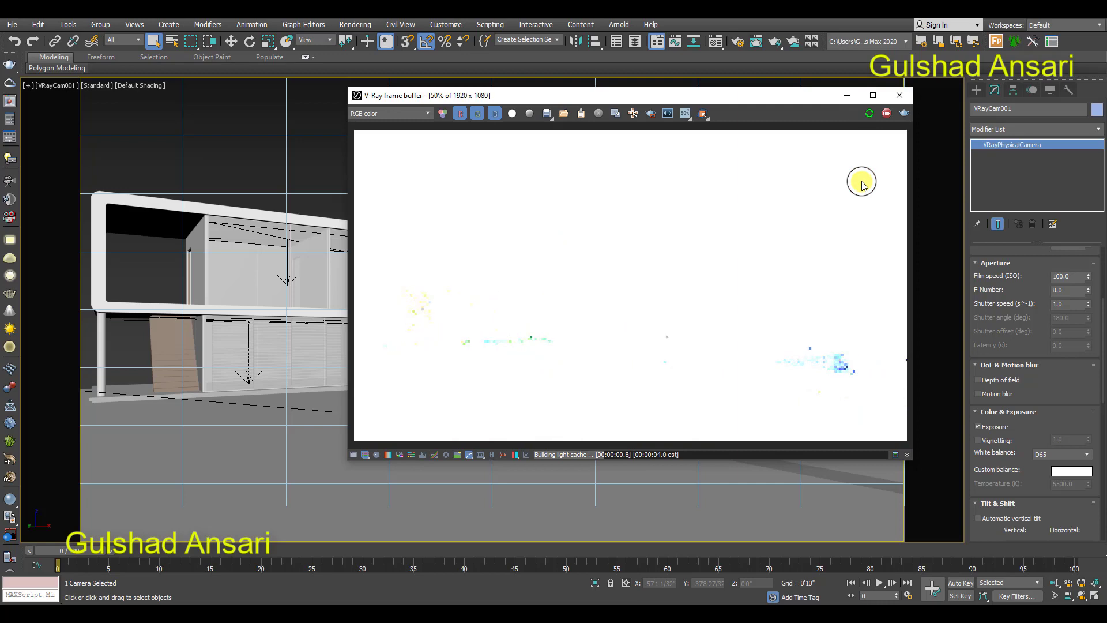
pyautogui.click(887, 113)
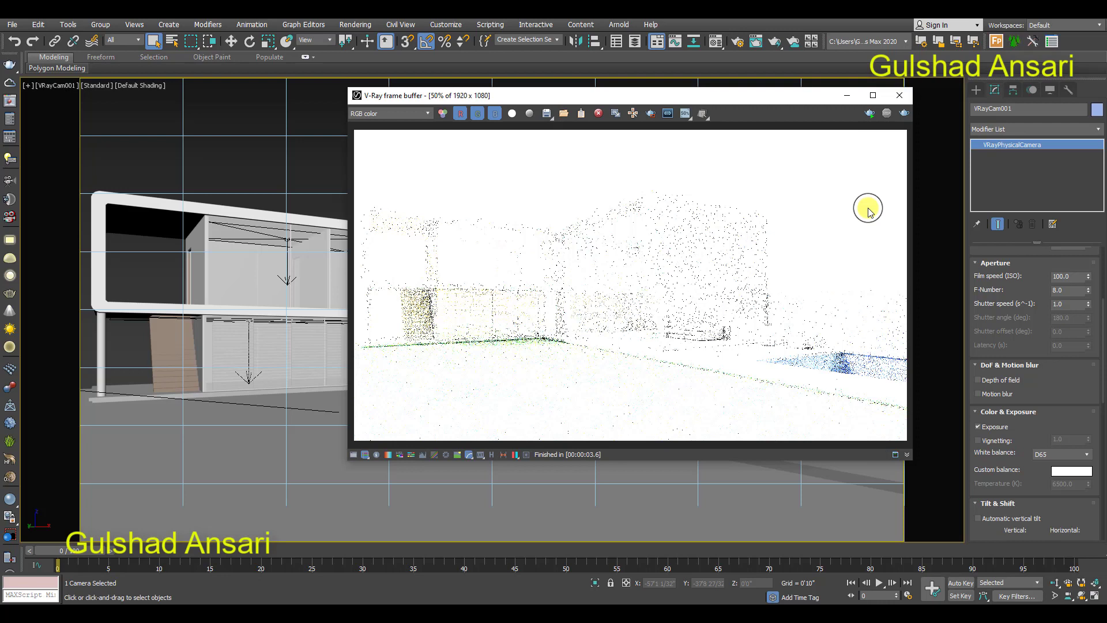
# Set the camera's shutter speed to 50 and start the interactive render.
pyautogui.doubleClick(1061, 305)
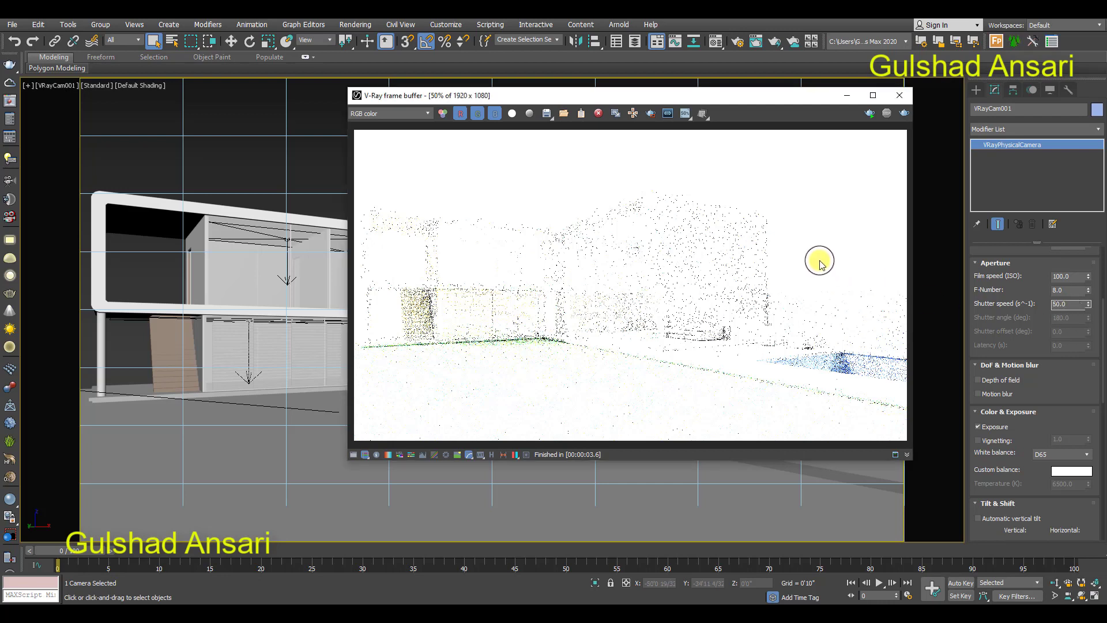
pyautogui.press('Return')
pyautogui.click(870, 113)
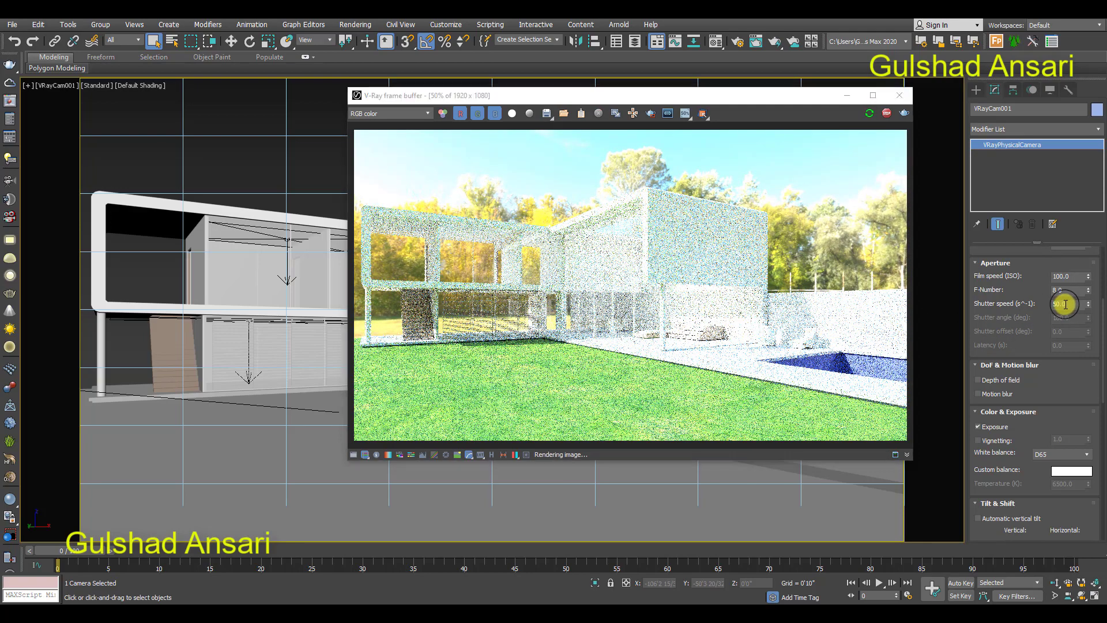
# Try a shutter speed of 100 and then 200 on the camera while the interactive render runs.
pyautogui.click(1048, 303)
pyautogui.write('100')
pyautogui.press('Return')
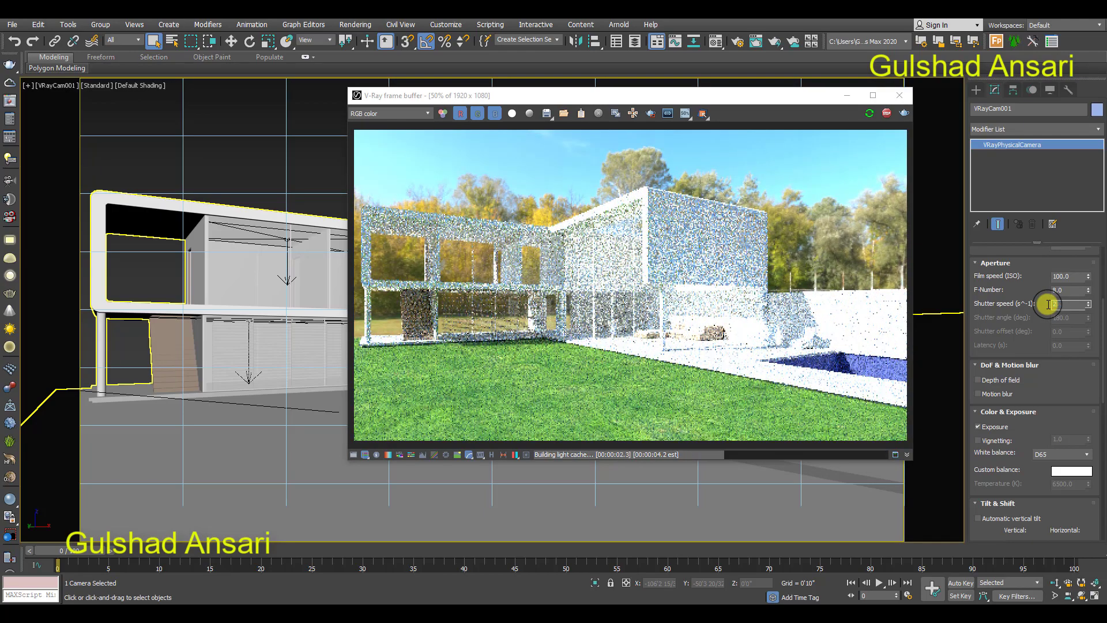
pyautogui.write('200')
pyautogui.press('Return')
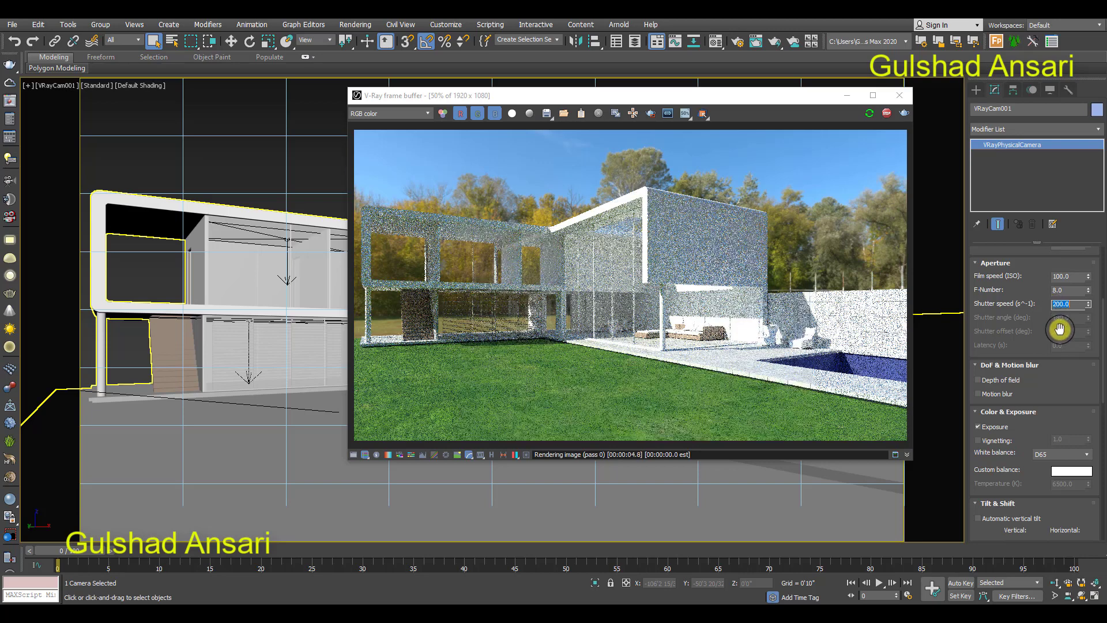
# Try an F-number of 2.8 on the camera, then 22, restarting the interactive render for the second value.
pyautogui.moveTo(1067, 289); pyautogui.dragTo(1044, 290)
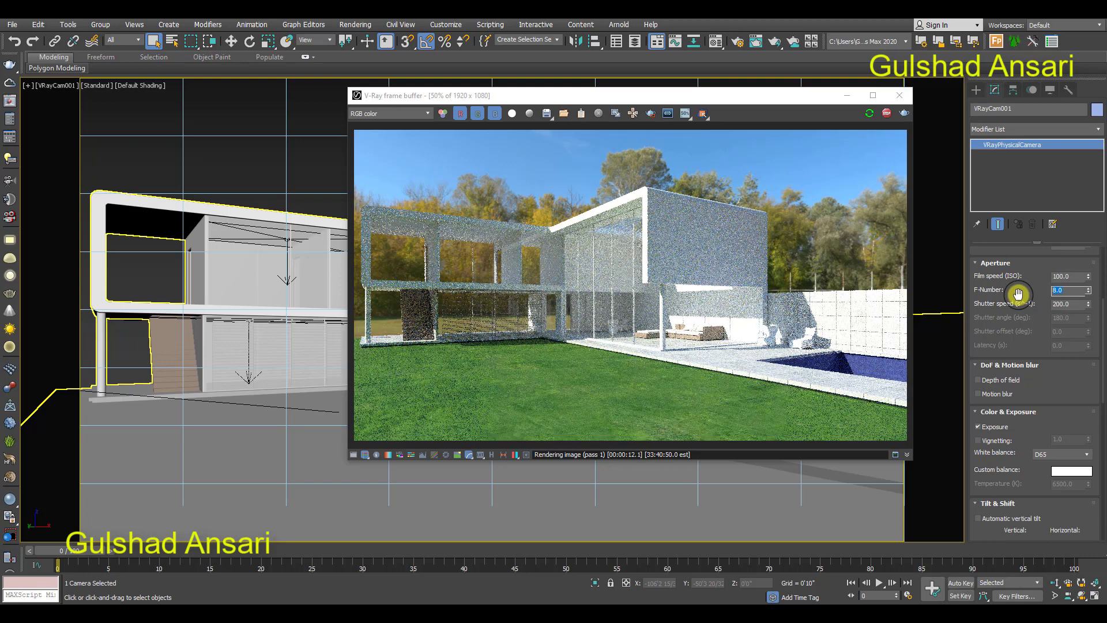
pyautogui.write('2.8')
pyautogui.press('Return')
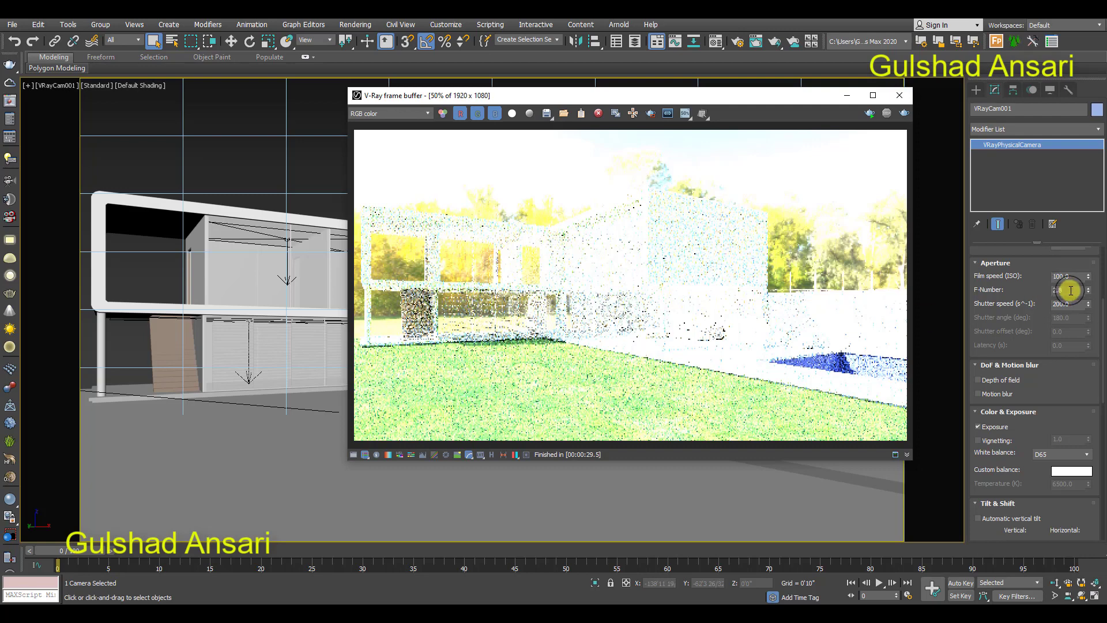
pyautogui.doubleClick(1061, 290)
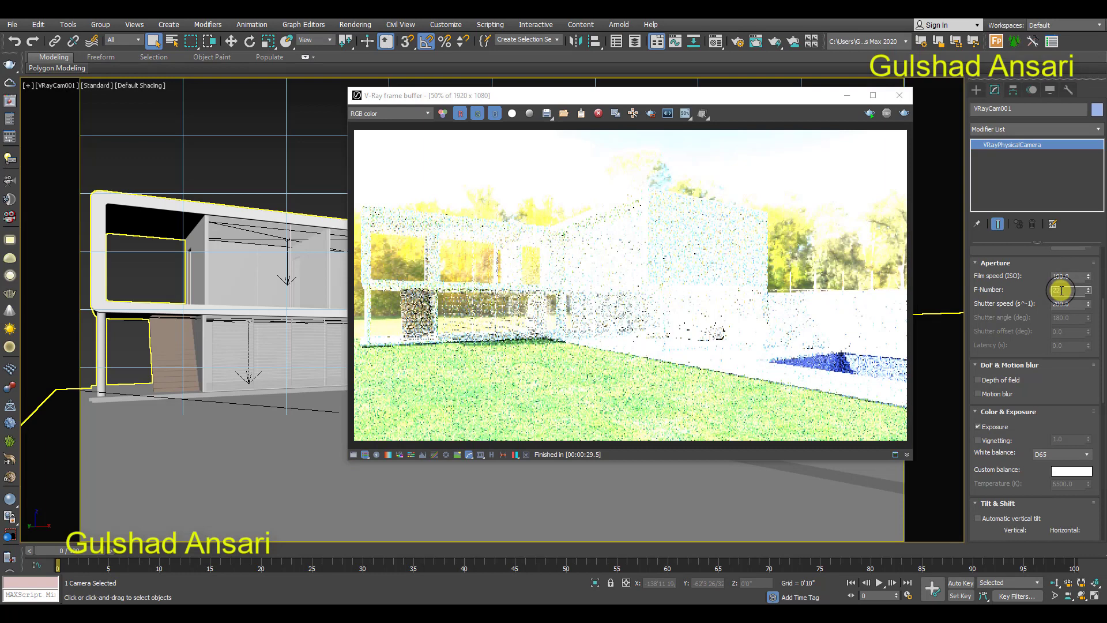
pyautogui.click(869, 113)
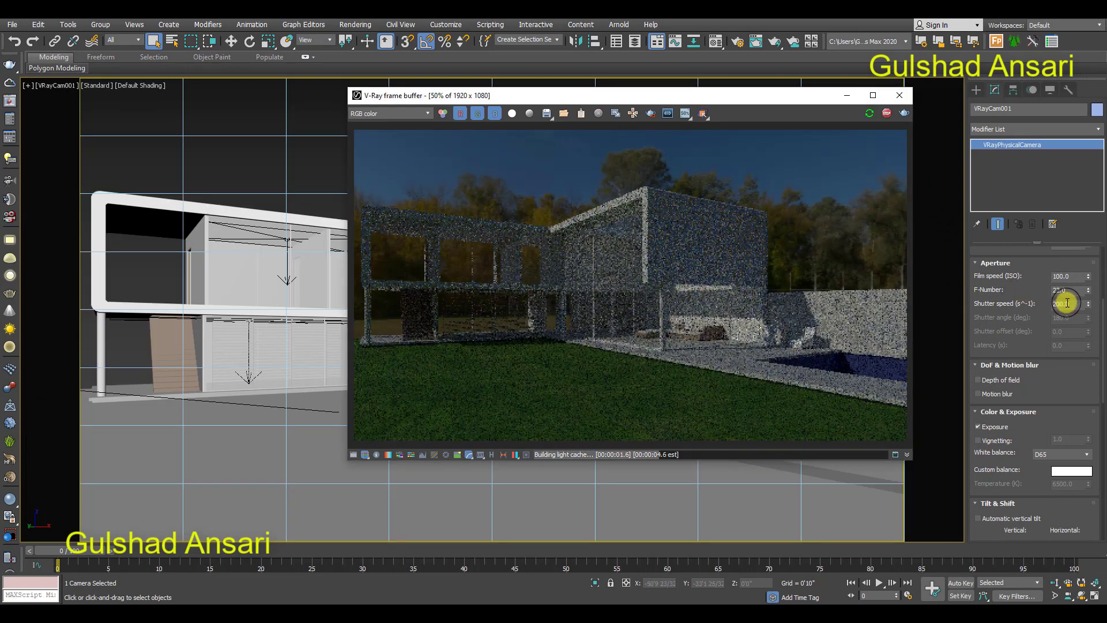
# Try shutter speeds of 1, 100 and 50 with the current F-number in the interactive render, then stop it.
pyautogui.moveTo(1078, 305); pyautogui.dragTo(1038, 304)
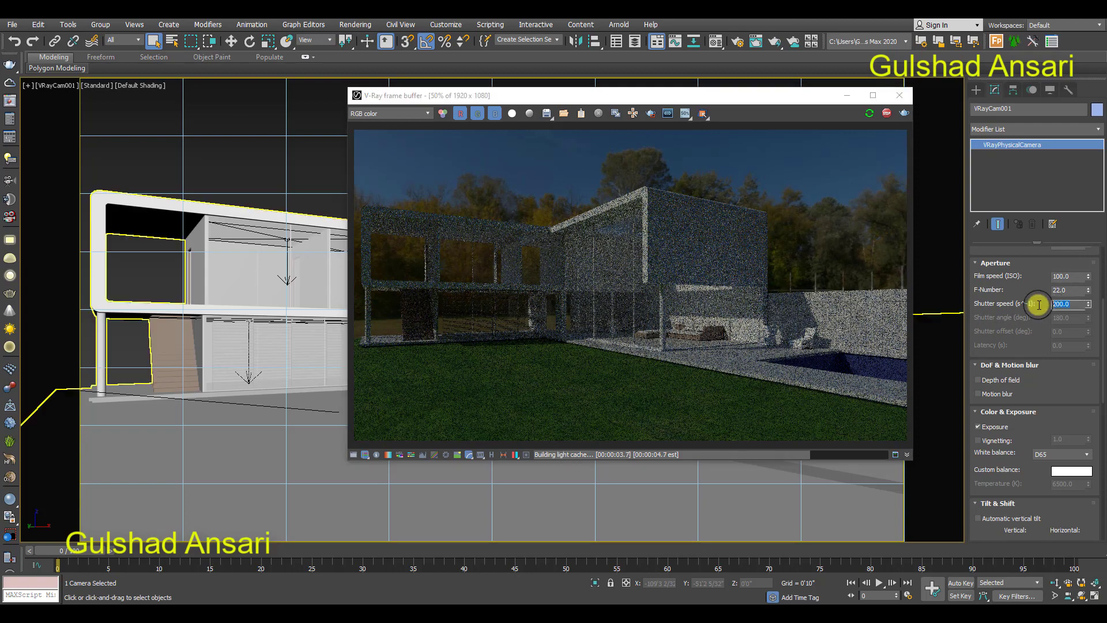
pyautogui.write('1')
pyautogui.press('Return')
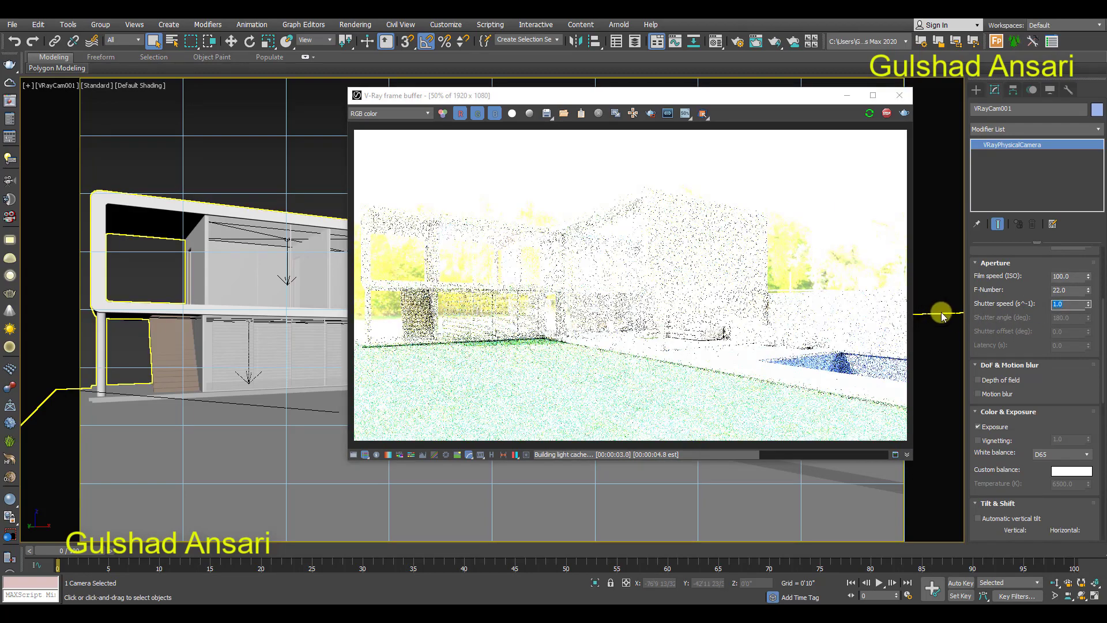
pyautogui.write('100')
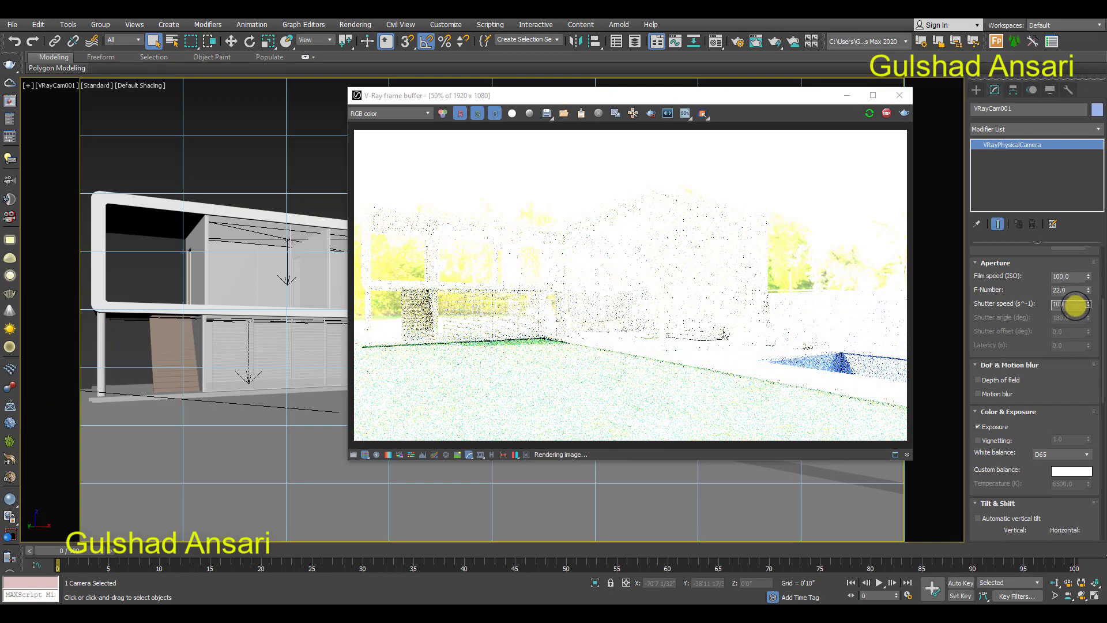
pyautogui.press('Return')
pyautogui.write('50')
pyautogui.press('Return')
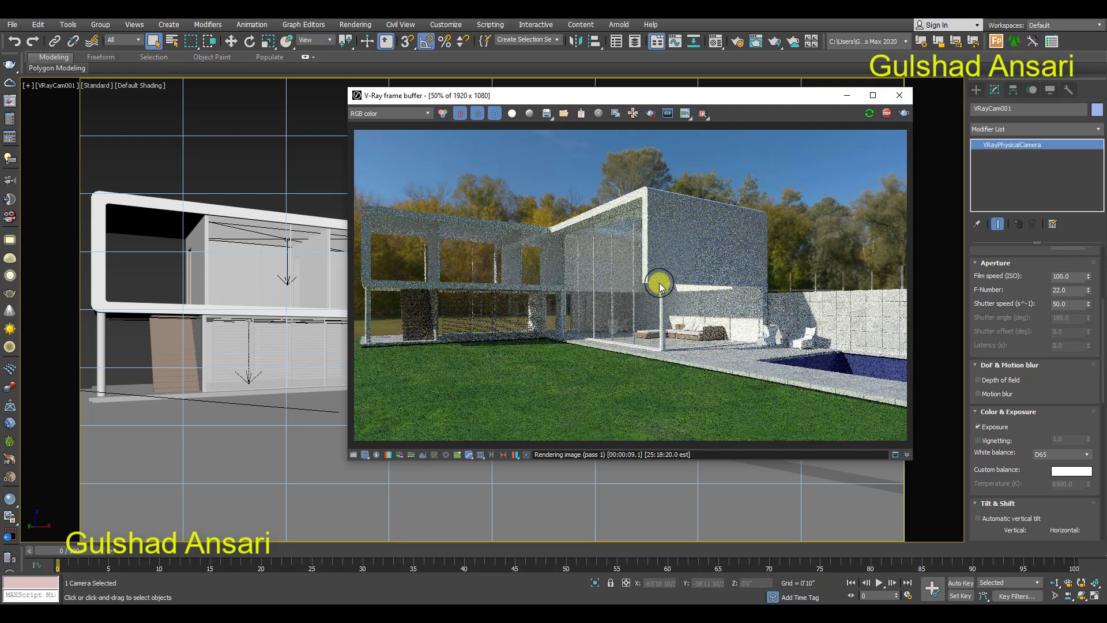
pyautogui.click(885, 113)
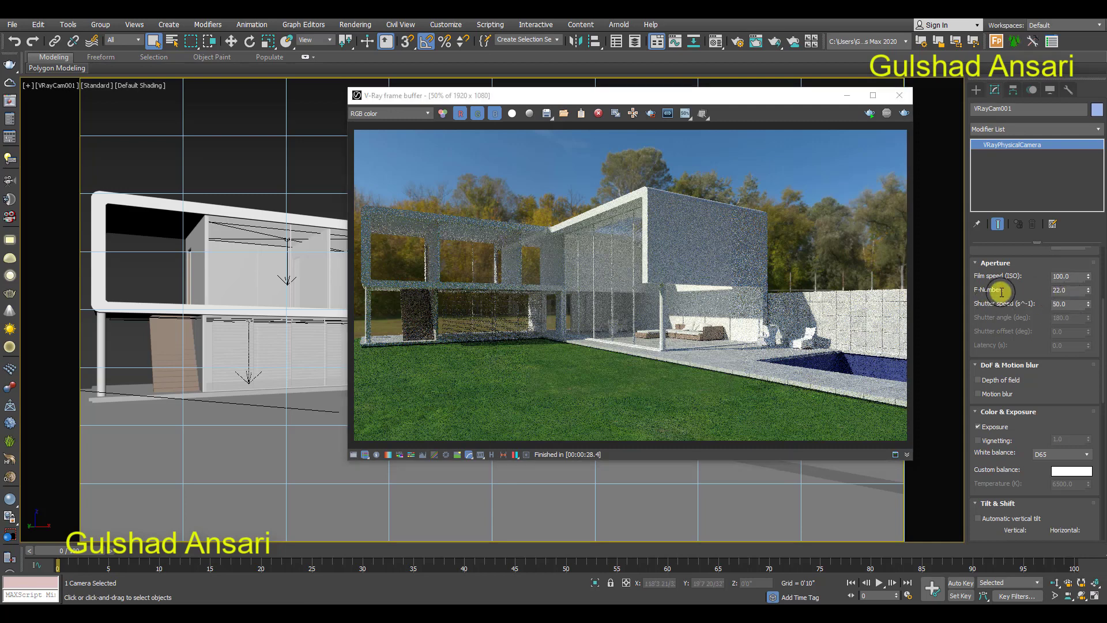
# Set the camera's F-number to 8 and shutter speed to 200, and run the interactive render.
pyautogui.doubleClick(1061, 290)
pyautogui.doubleClick(1070, 306)
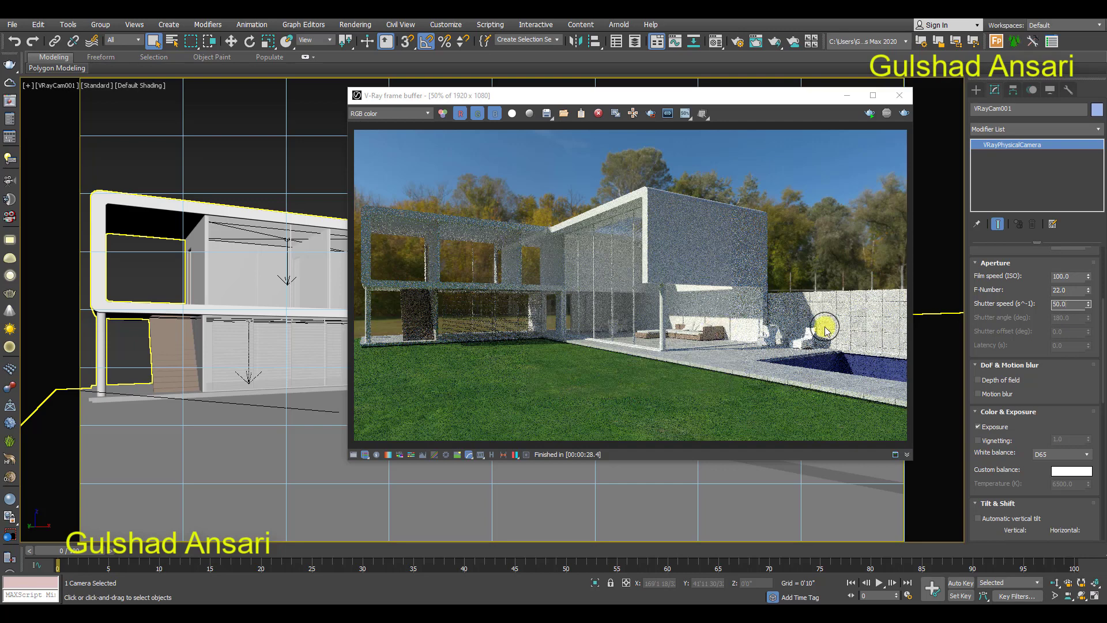
pyautogui.doubleClick(1042, 291)
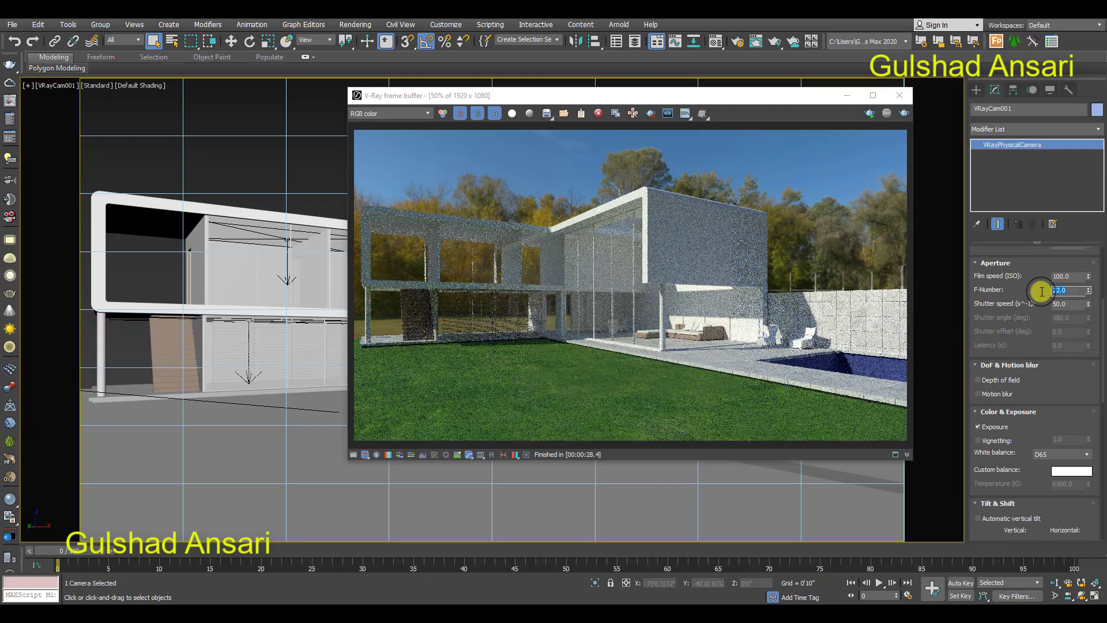
pyautogui.write('8')
pyautogui.press('Tab')
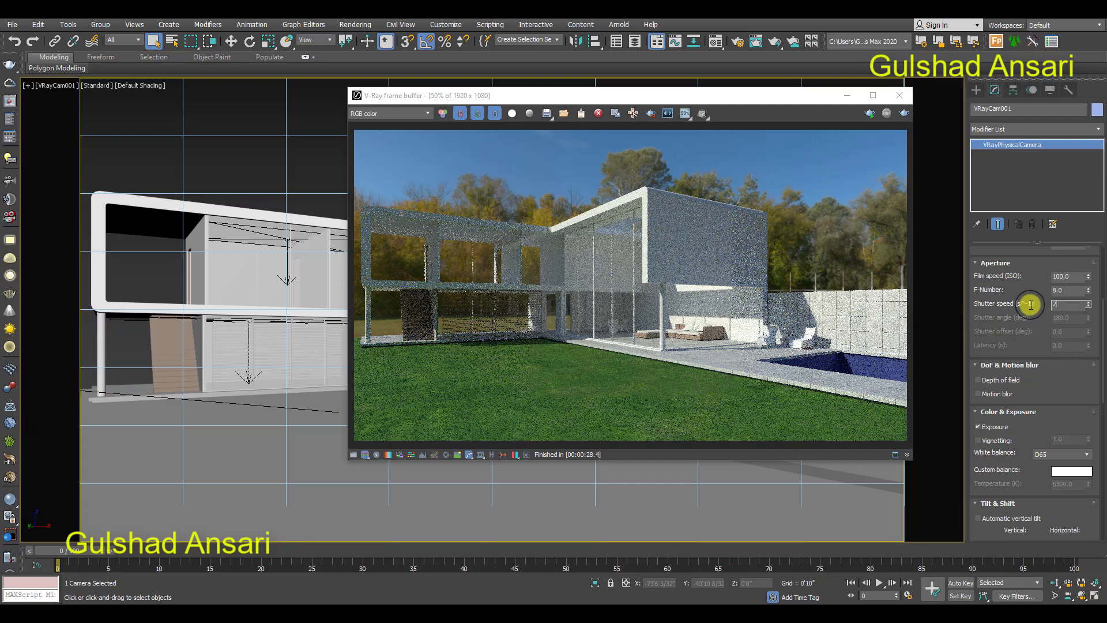
pyautogui.click(870, 113)
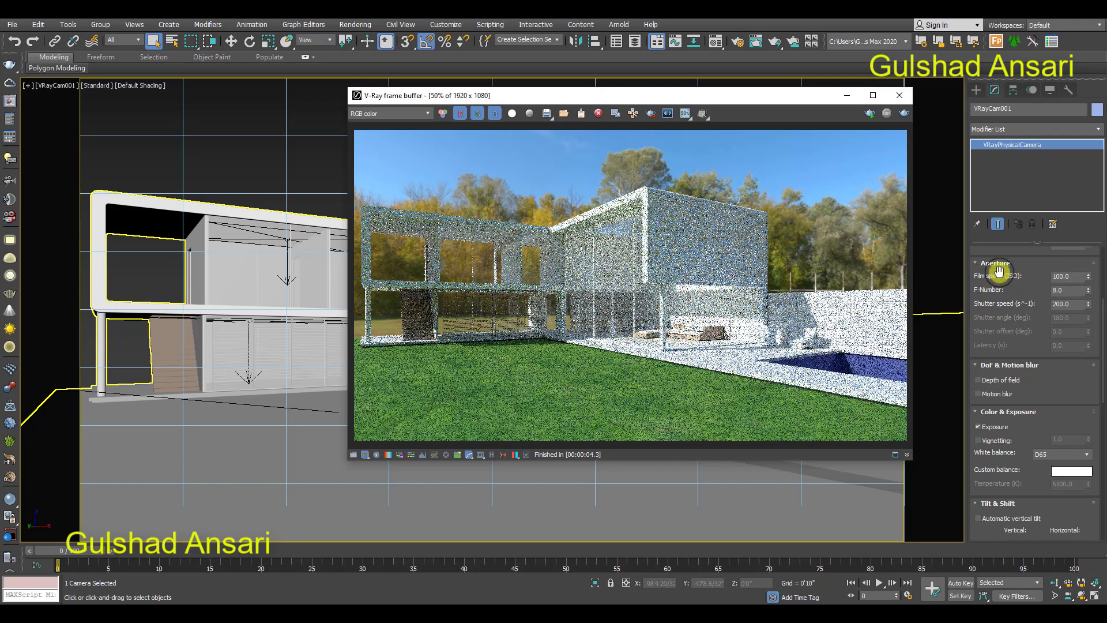
# Restart the interactive render and set the camera's film speed (ISO) to 200.
pyautogui.click(870, 113)
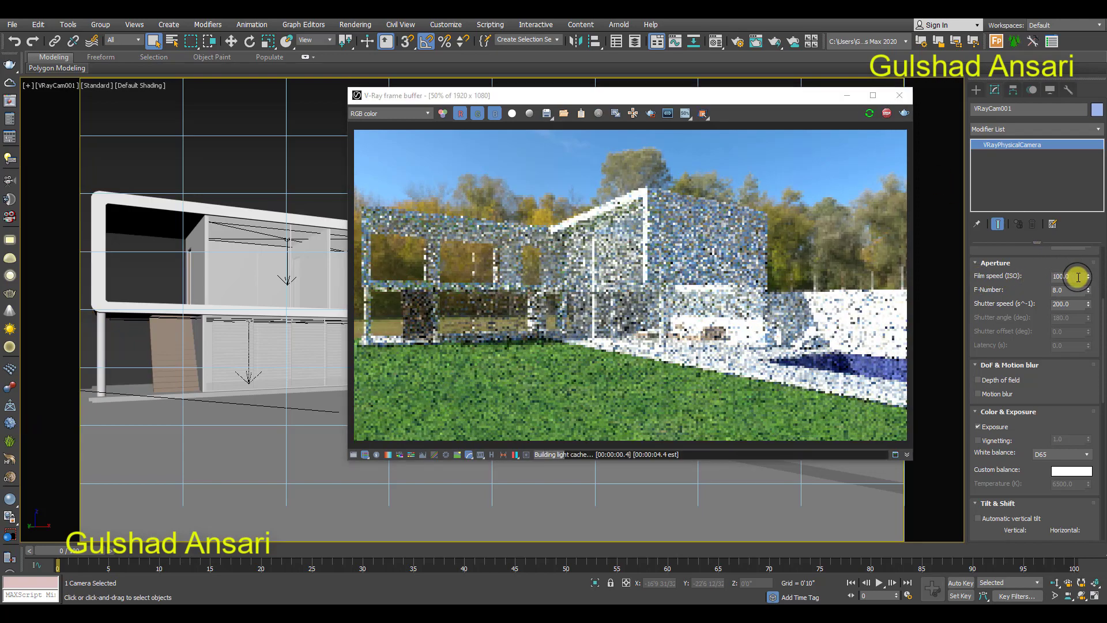
pyautogui.moveTo(1078, 278); pyautogui.dragTo(1049, 275)
pyautogui.write('200')
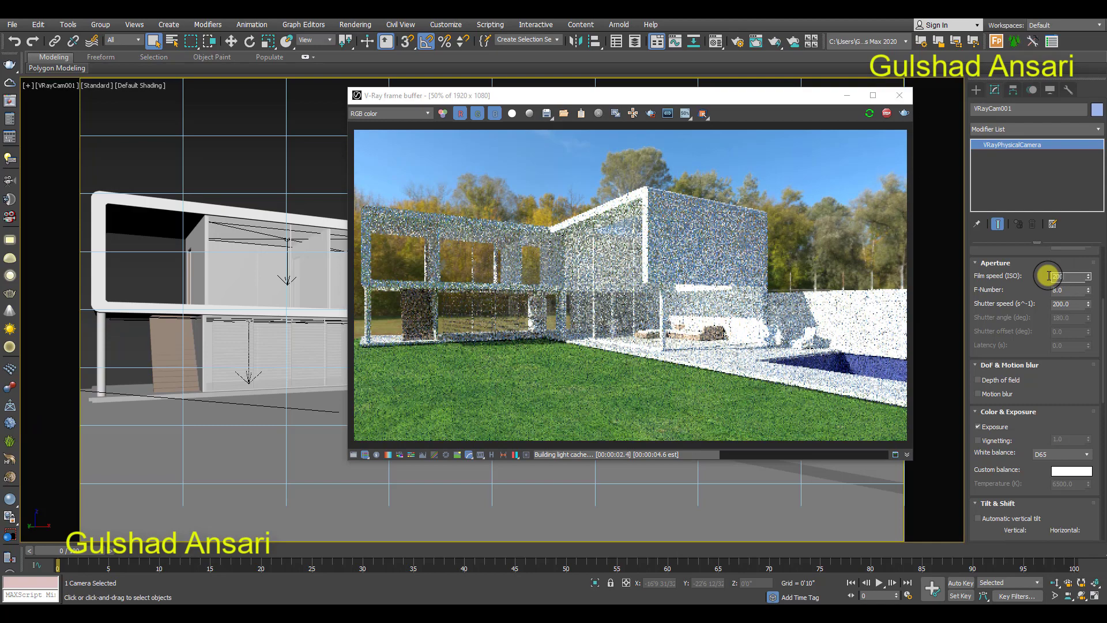
pyautogui.press('Return')
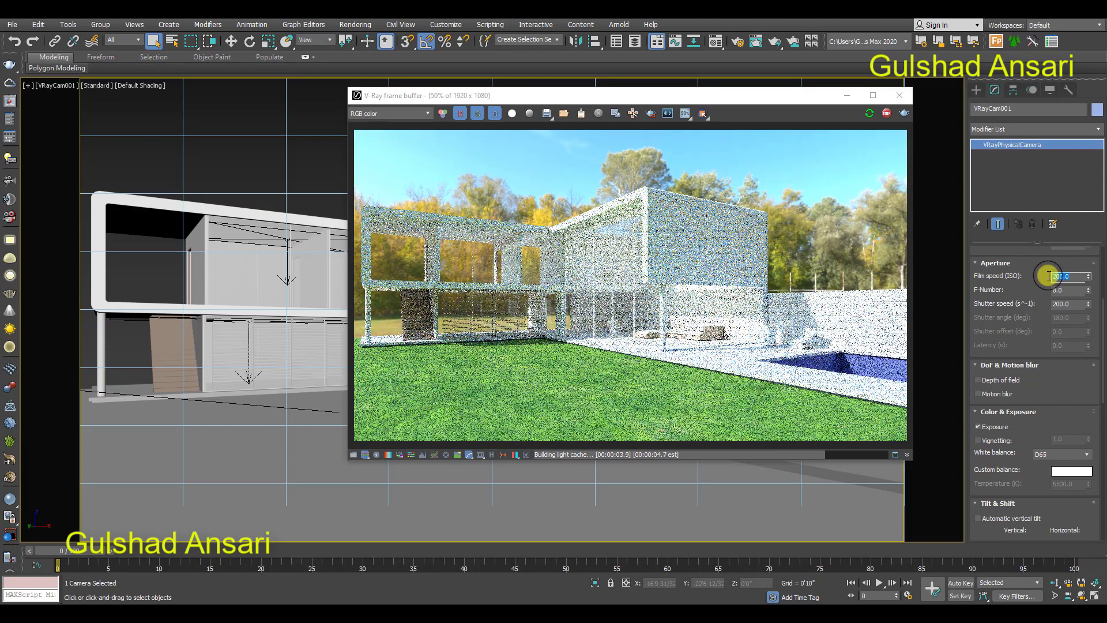
# Set the camera's film speed (ISO) to 100.
pyautogui.write('1')
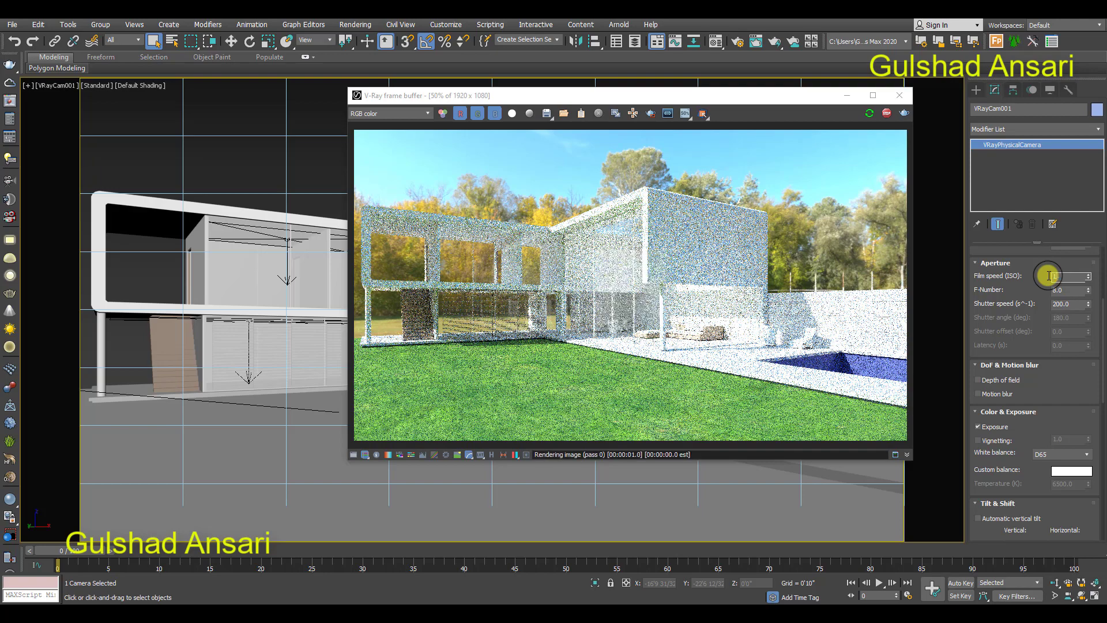
pyautogui.write('00')
pyautogui.press('Return')
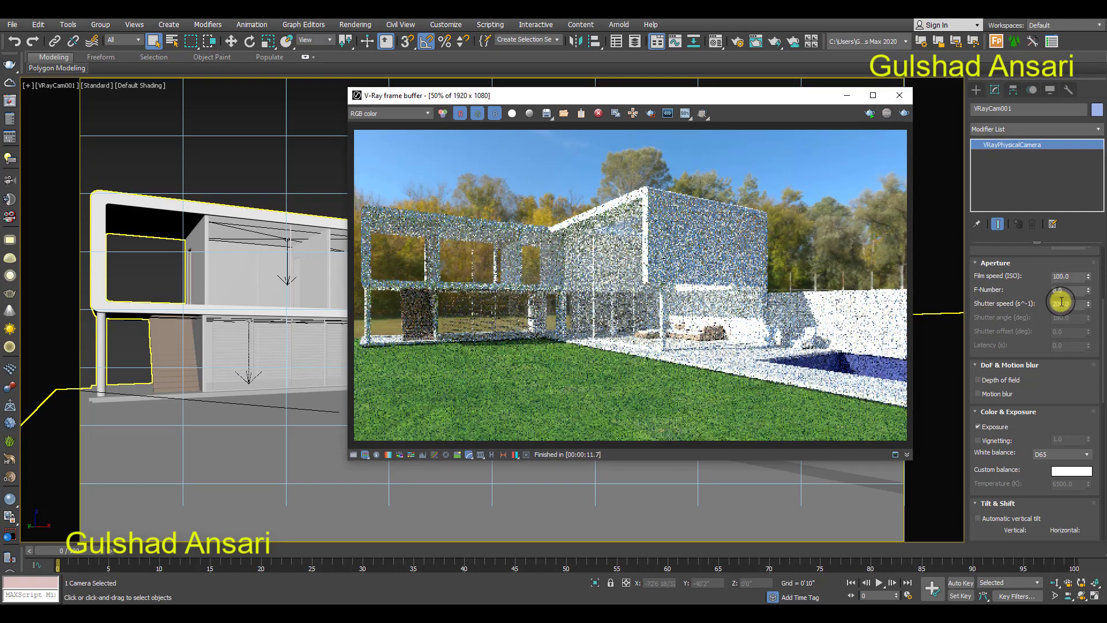
# Close the V-Ray frame buffer and deselect the camera.
pyautogui.doubleClick(1068, 278)
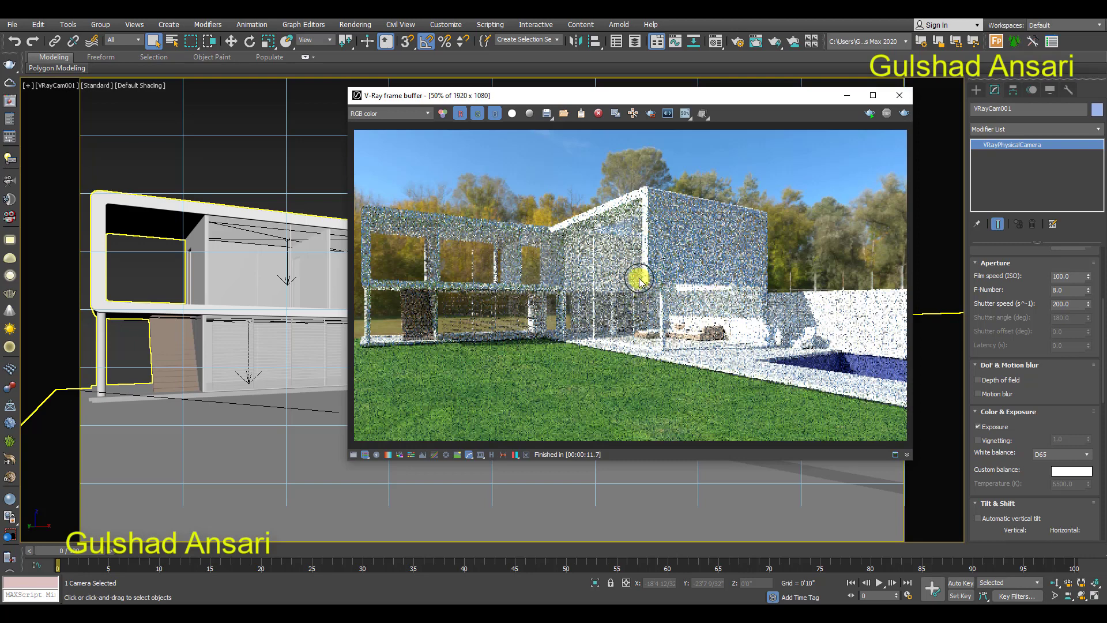
pyautogui.click(898, 98)
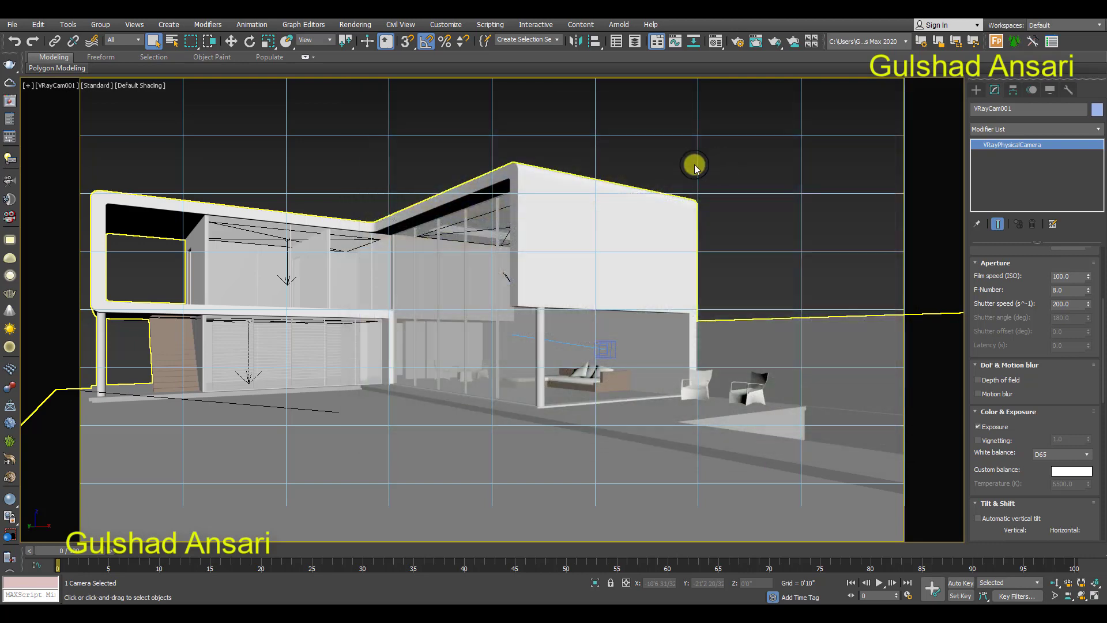
pyautogui.click(741, 178)
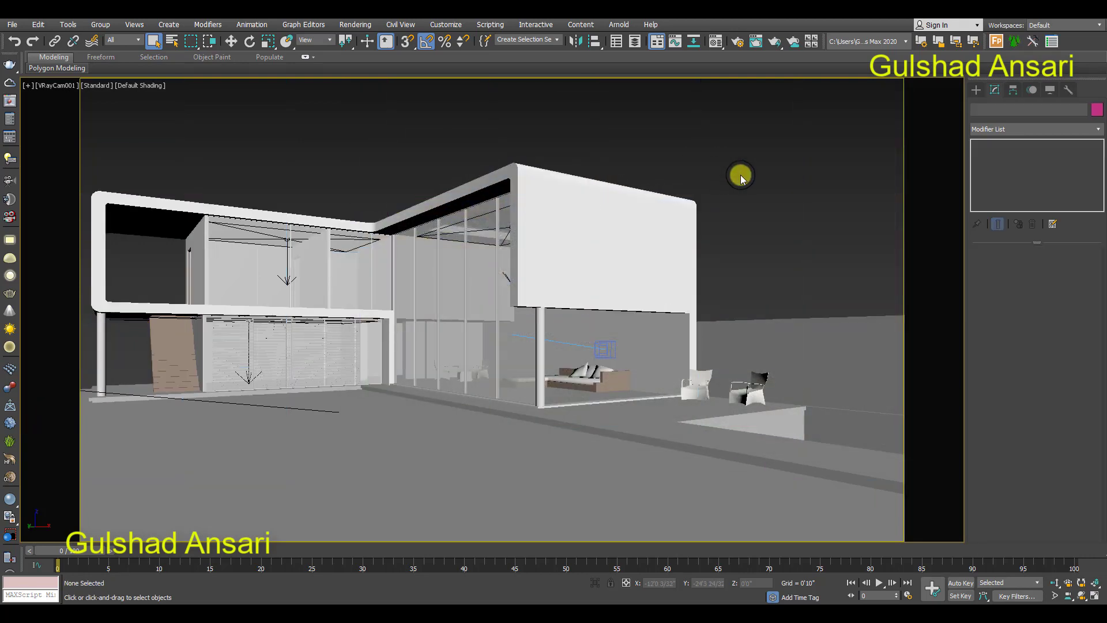
# Switch off the dome light VRayLight001, switch on the plane light VRayLight002, and check the night render in the frame buffer.
pyautogui.click(25, 157)
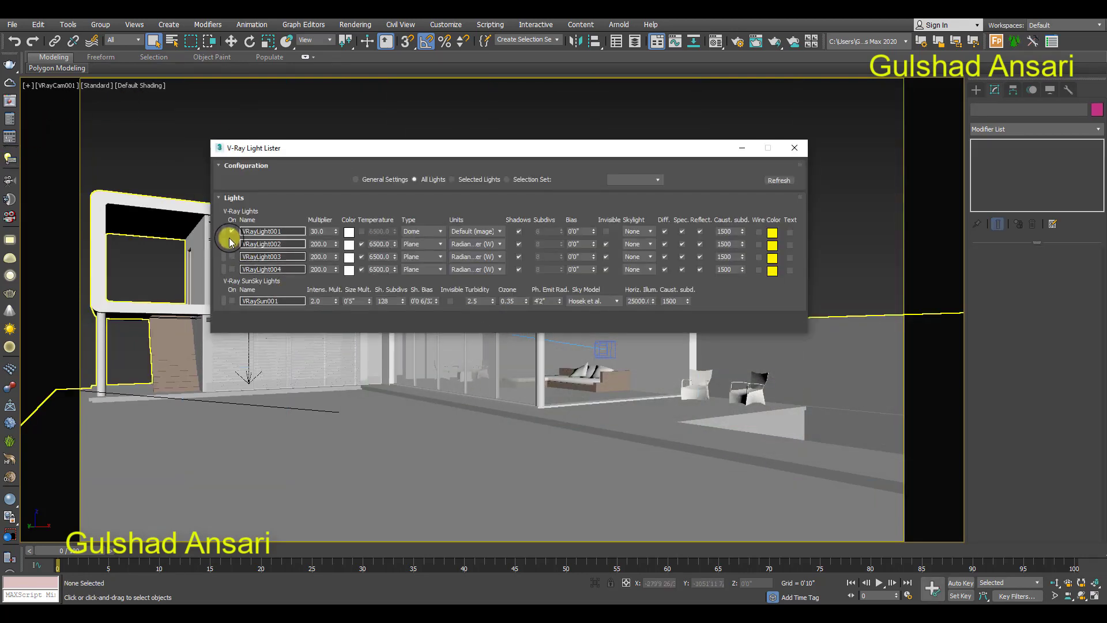
pyautogui.click(231, 232)
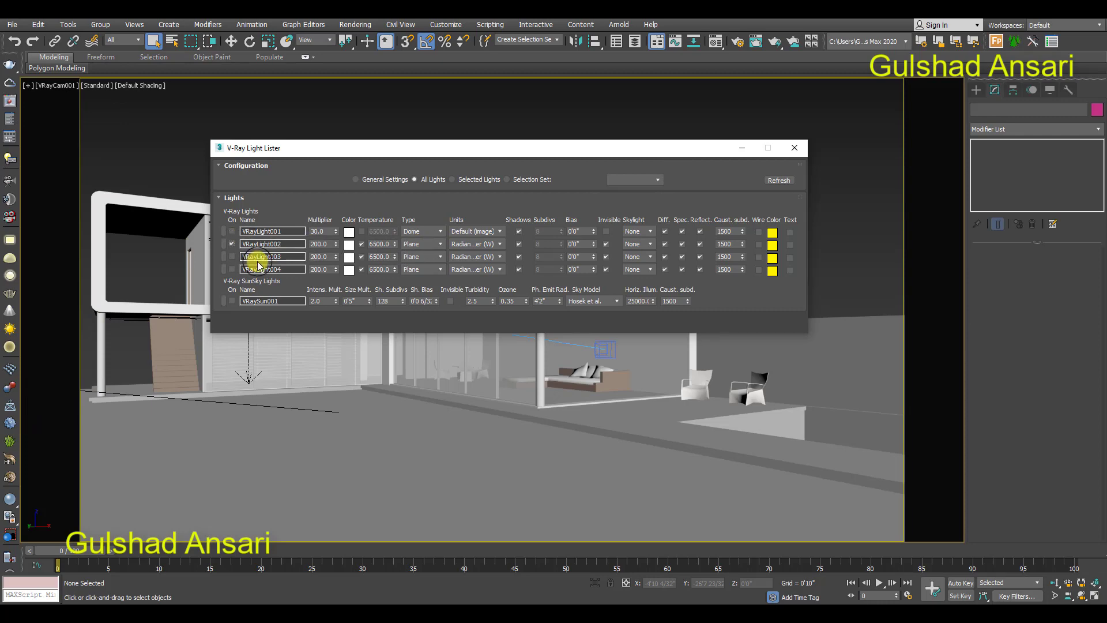
pyautogui.click(11, 102)
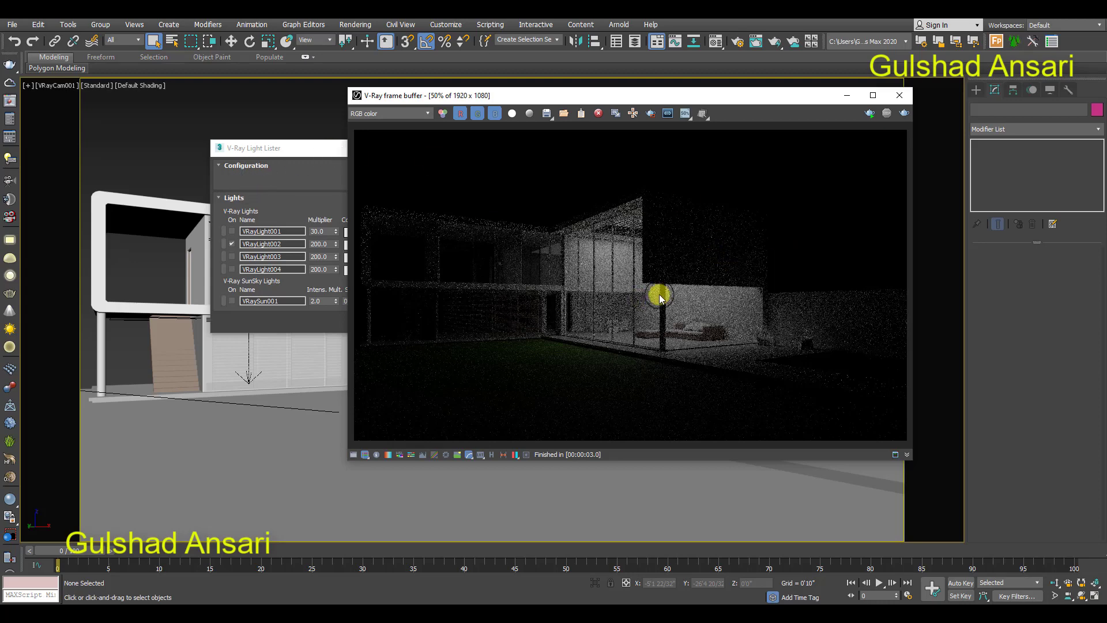
pyautogui.click(300, 164)
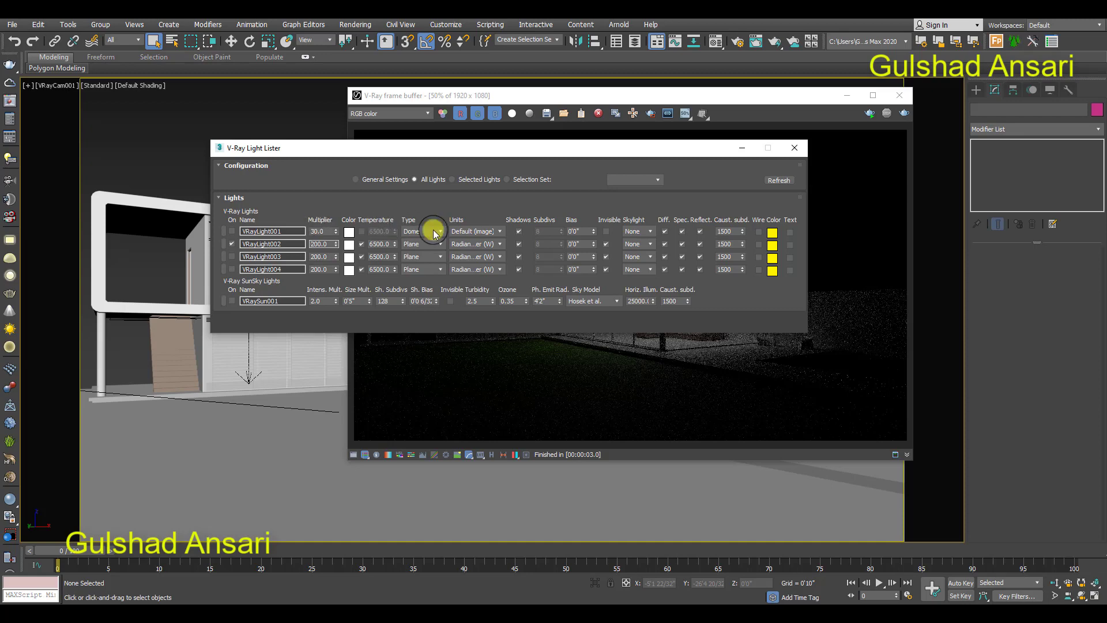
pyautogui.click(857, 225)
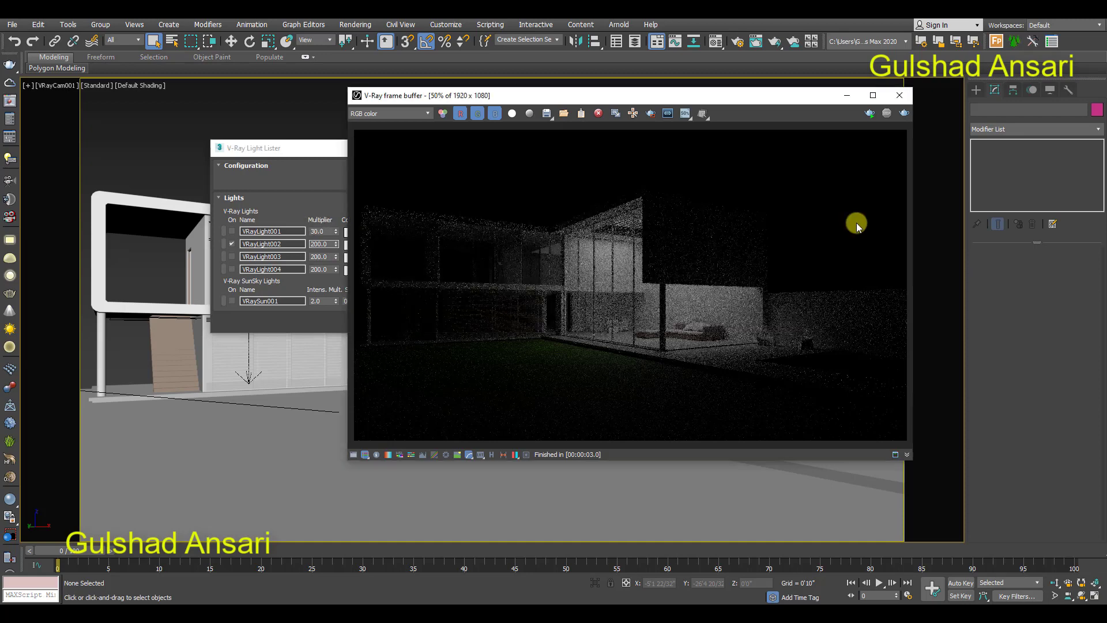
# Run the interactive render while trying other multipliers for VRayLight002, restore its multiplier to 200, and stop the render.
pyautogui.click(869, 113)
pyautogui.click(363, 150)
pyautogui.moveTo(365, 153); pyautogui.dragTo(438, 338)
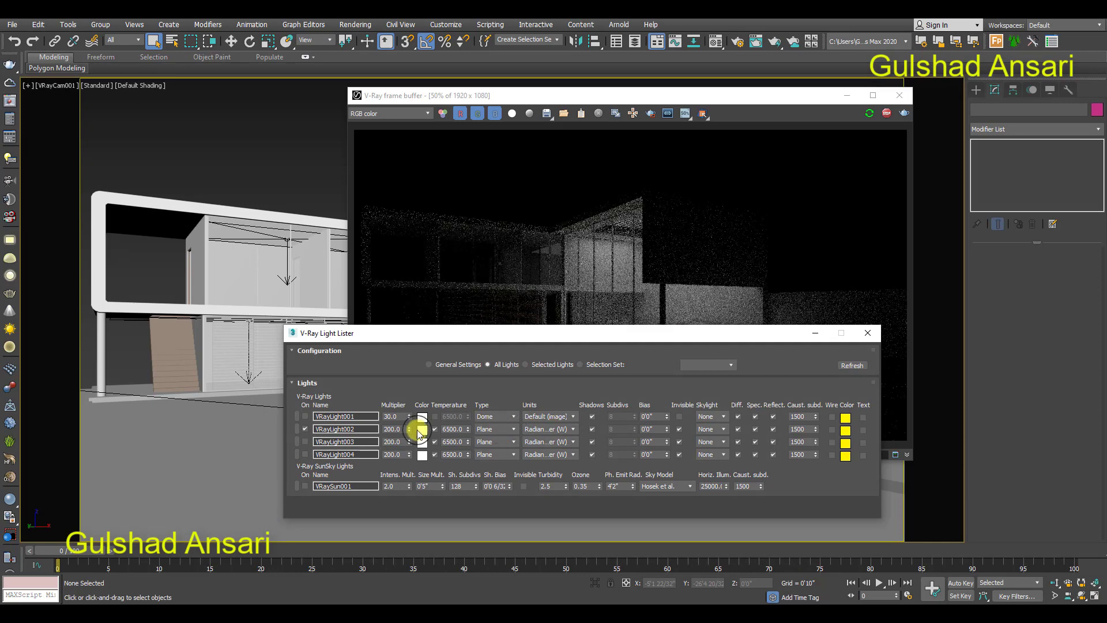
pyautogui.doubleClick(393, 429)
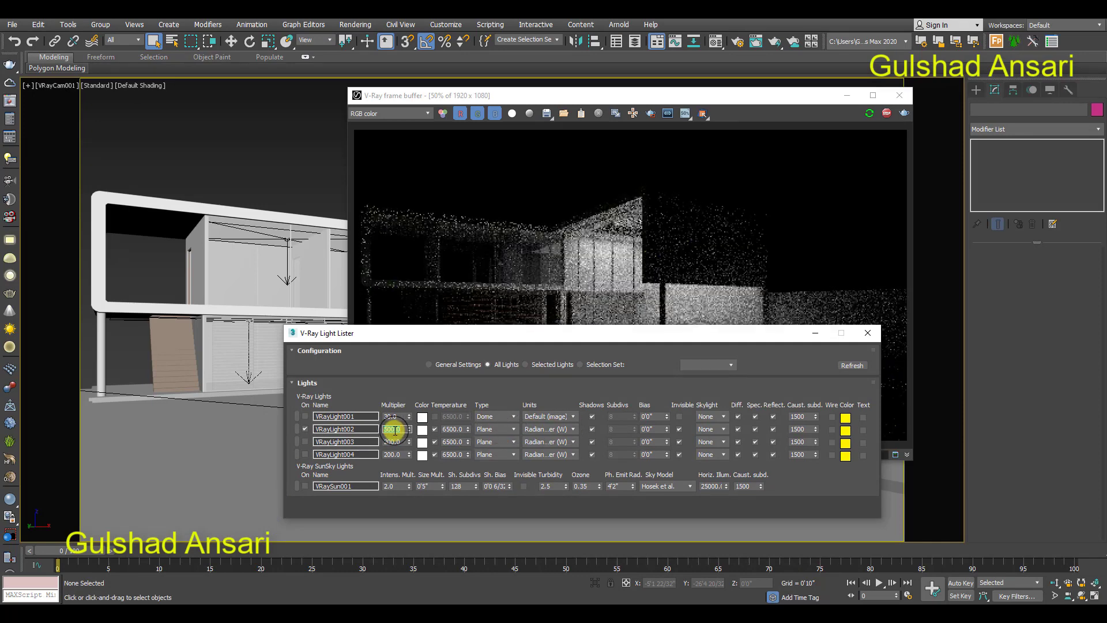
pyautogui.press('Return')
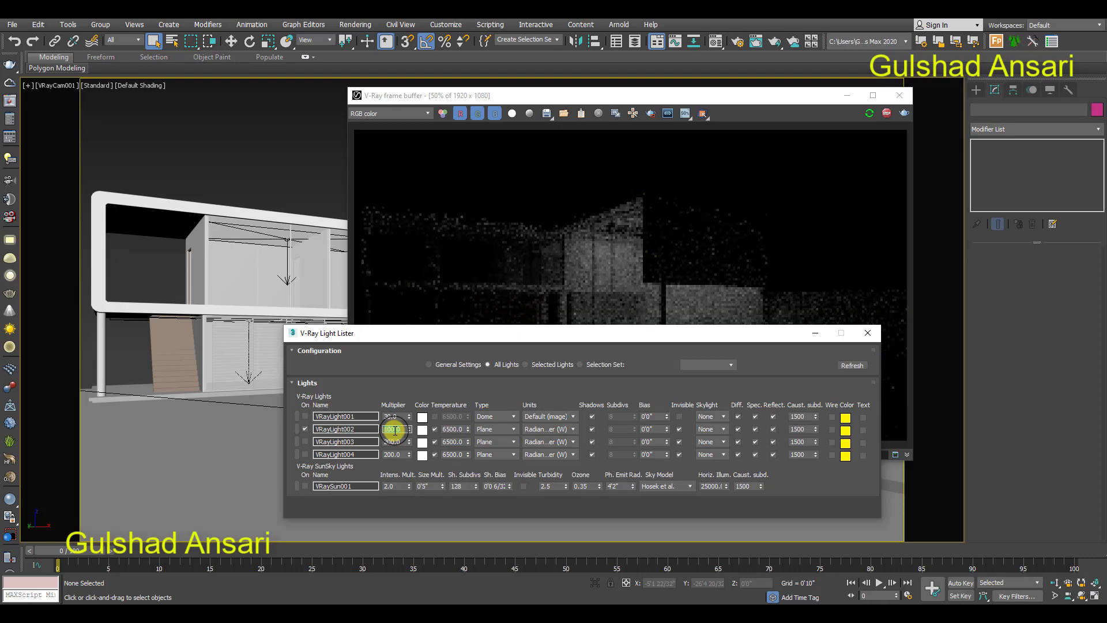
pyautogui.press('Return')
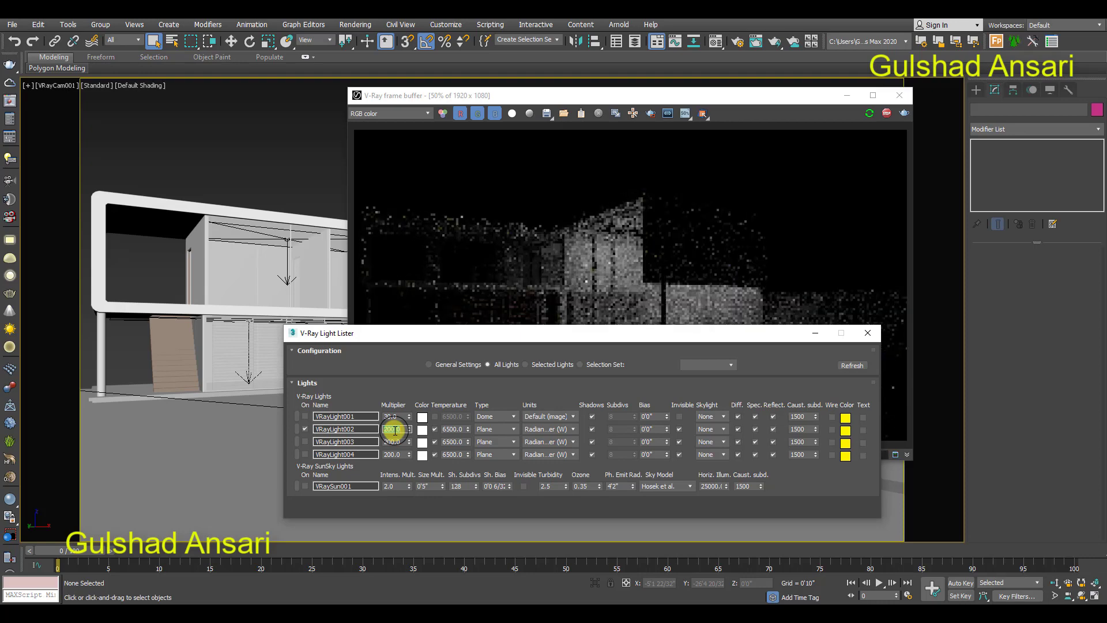
pyautogui.click(868, 333)
pyautogui.click(886, 113)
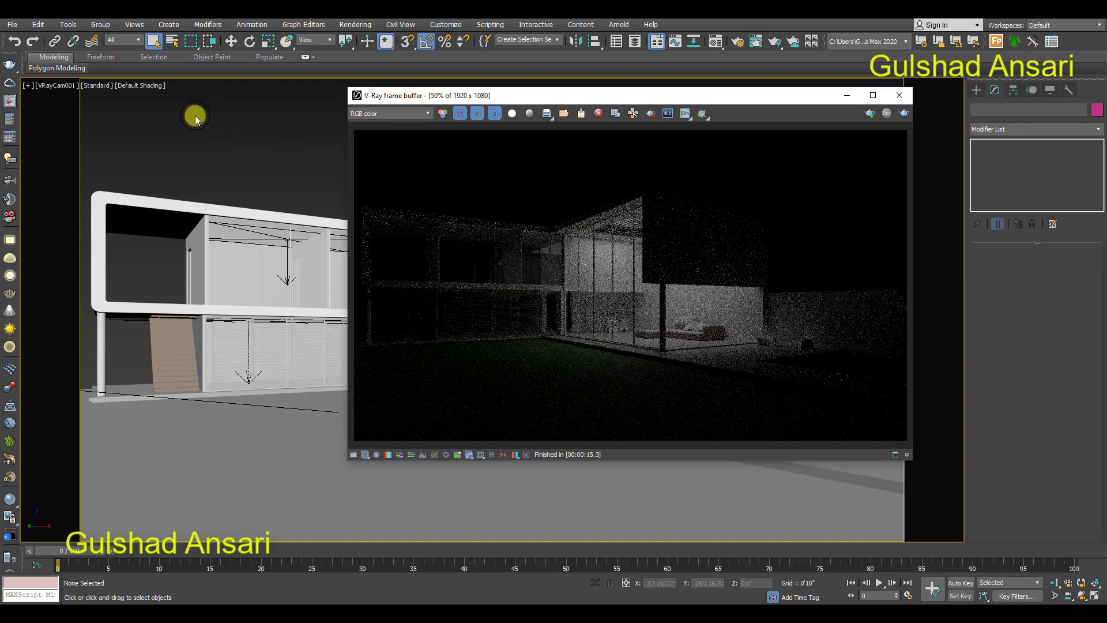
# Select VRayCam001, set its shutter speed to 50, and run the interactive render to compare the exposure.
pyautogui.click(60, 90)
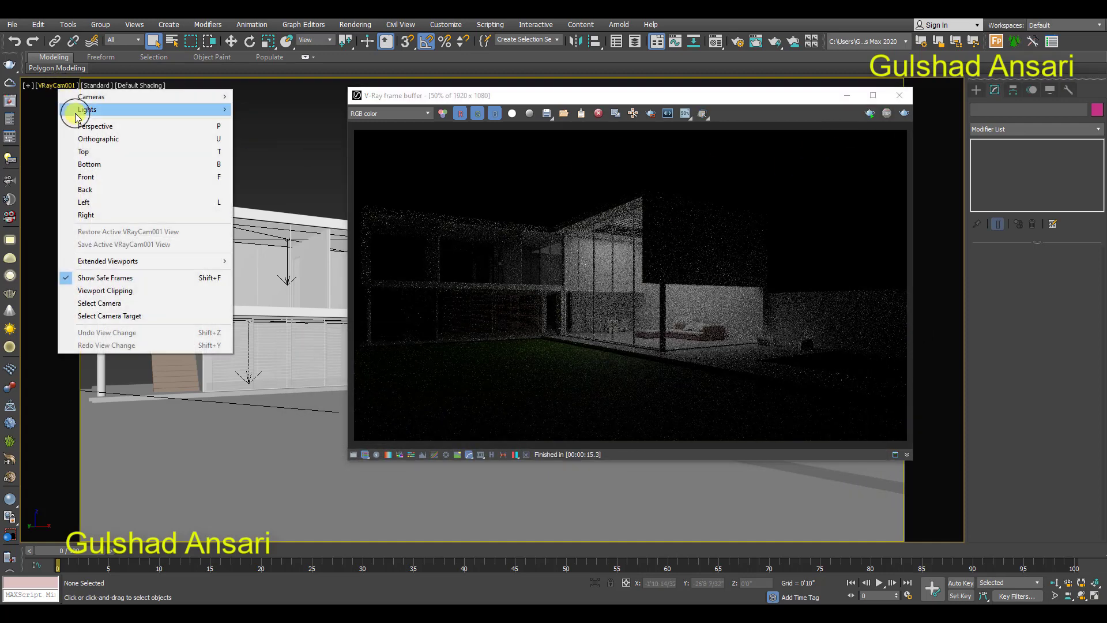
pyautogui.click(98, 303)
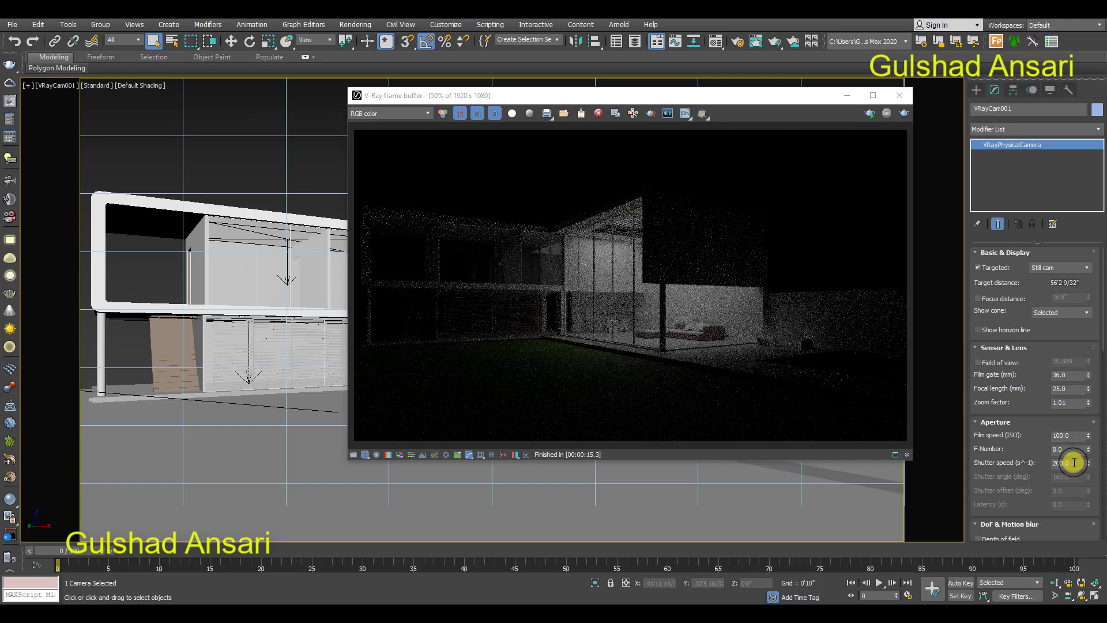
pyautogui.moveTo(1075, 462); pyautogui.dragTo(1049, 465)
pyautogui.write('50')
pyautogui.press('Return')
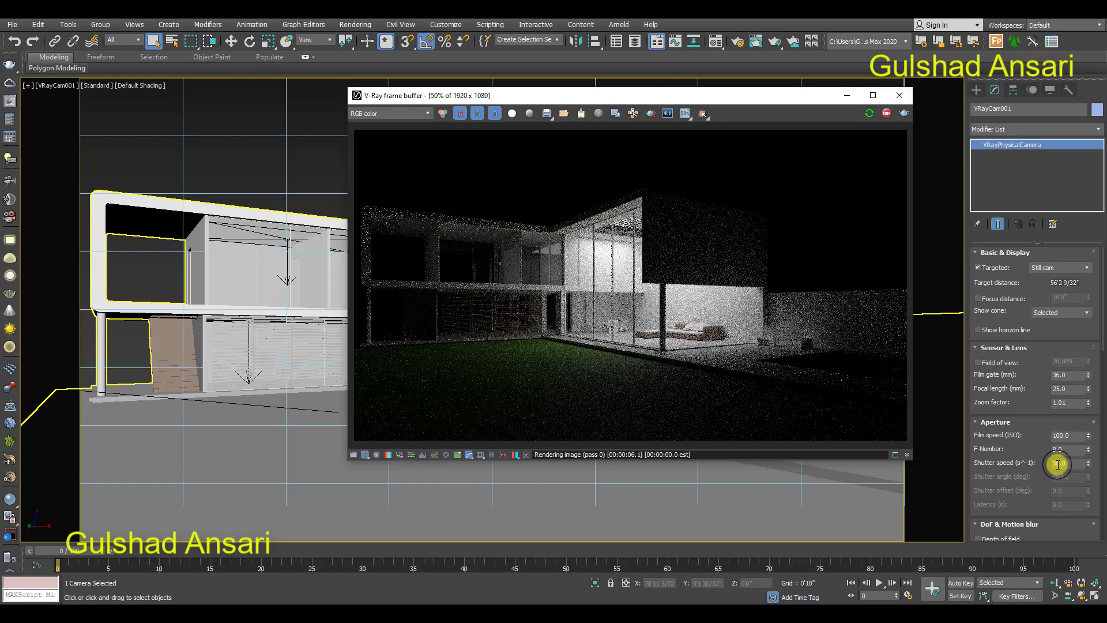
pyautogui.click(887, 113)
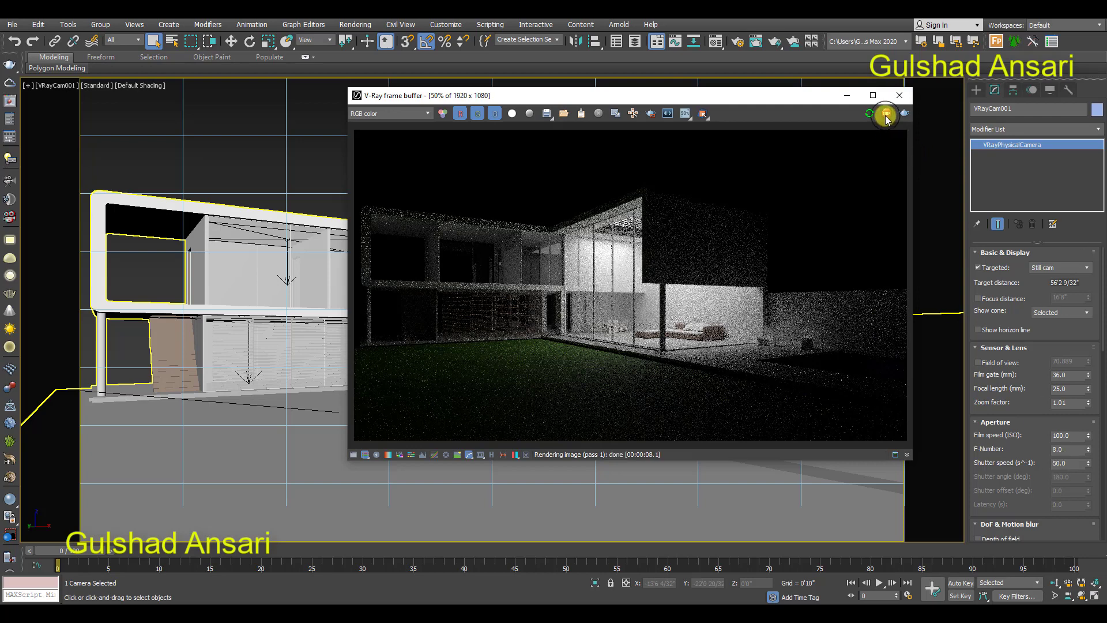
# Set the camera's shutter speed to 200, close the frame buffer and deselect the camera.
pyautogui.click(1055, 462)
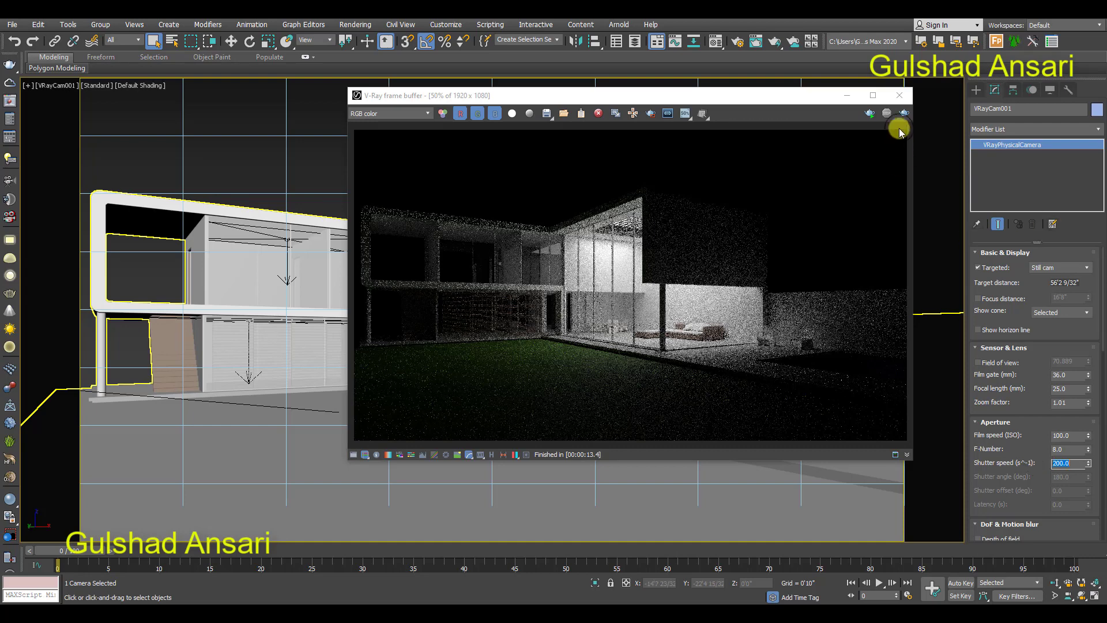
pyautogui.click(900, 95)
pyautogui.click(772, 155)
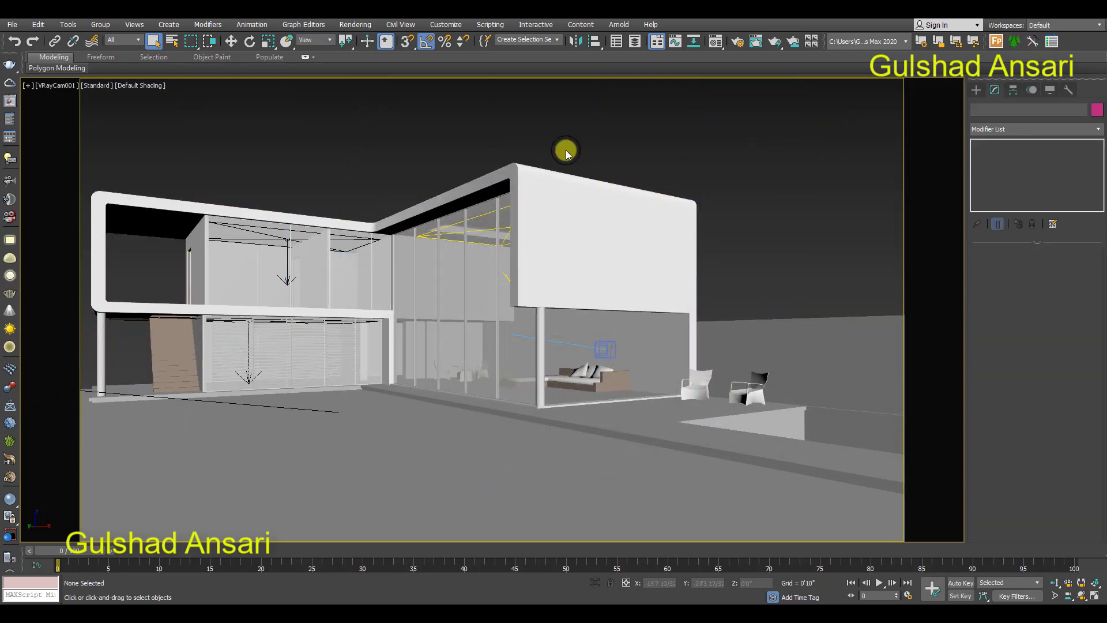
# Review the scene lights in the V-Ray Light Lister and briefly run the interactive render before closing the frame buffer.
pyautogui.click(7, 167)
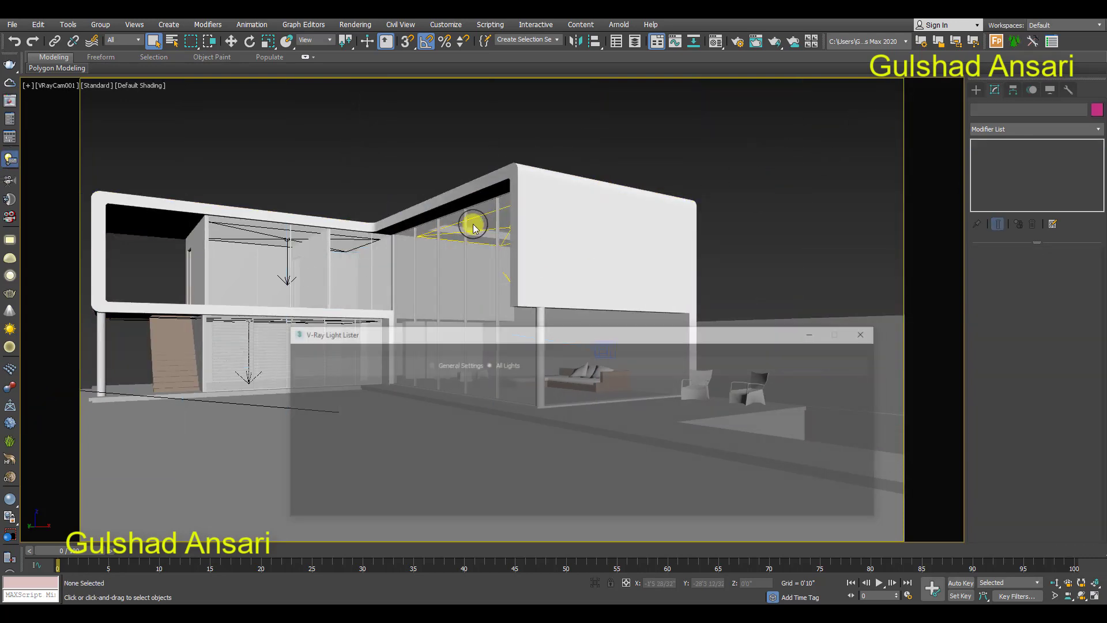
pyautogui.moveTo(593, 333); pyautogui.dragTo(600, 159)
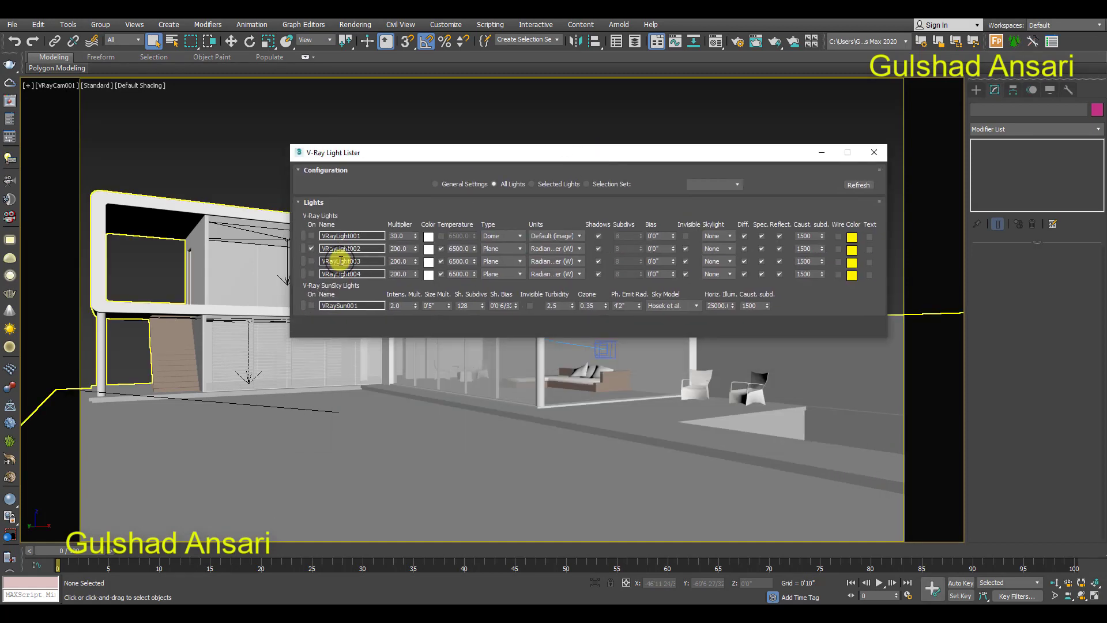
pyautogui.click(874, 152)
pyautogui.click(10, 101)
pyautogui.click(870, 113)
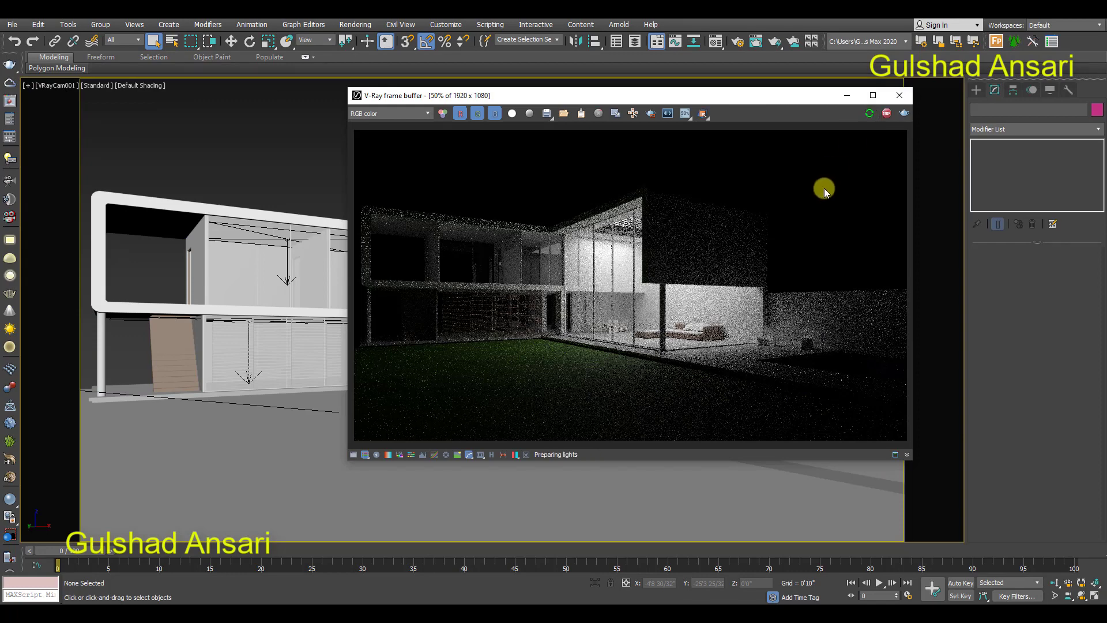
pyautogui.click(887, 113)
pyautogui.click(899, 96)
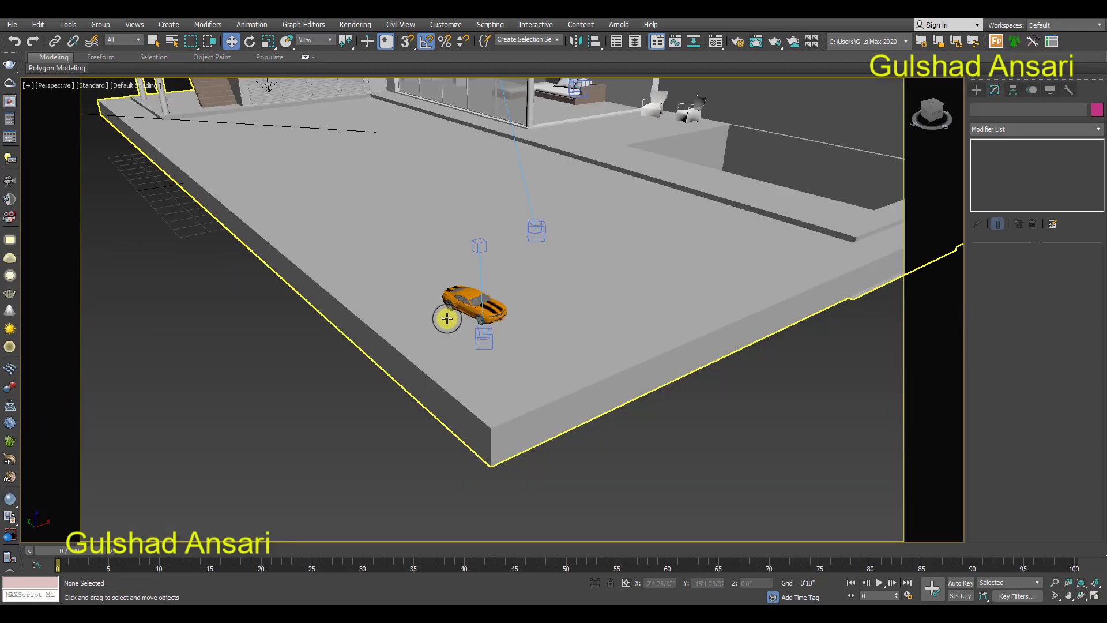
# Select the orange car in the perspective view and examine its position relative to the house and cameras.
pyautogui.scroll(-3, 447, 319)
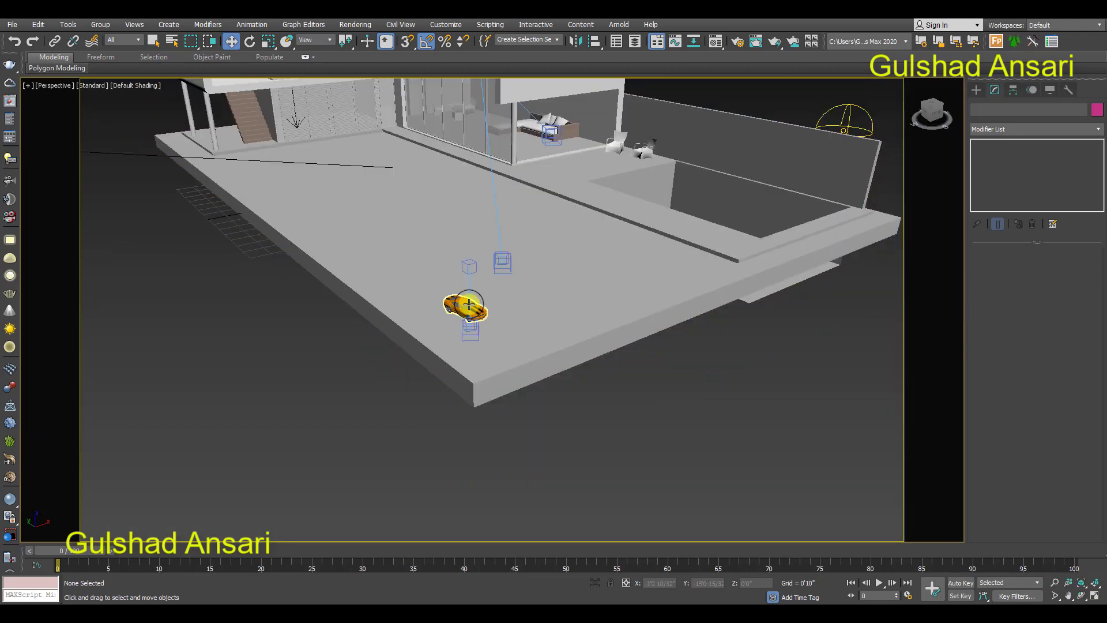
pyautogui.click(472, 320)
pyautogui.click(459, 310)
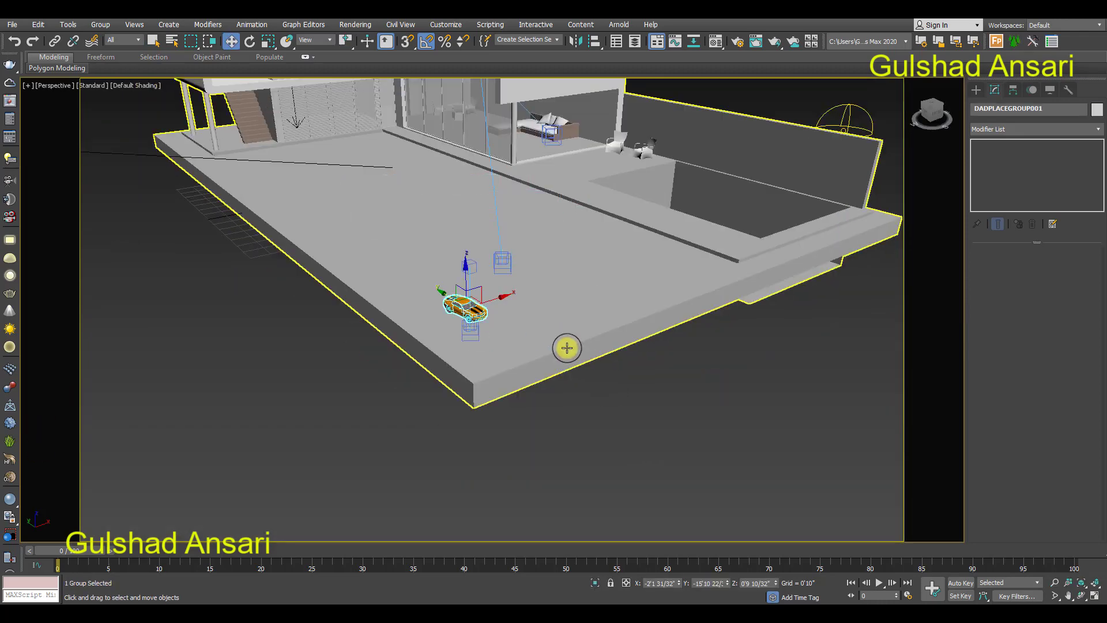
pyautogui.scroll(4, 459, 339)
pyautogui.keyDown('alt'); pyautogui.moveTo(459, 340); pyautogui.dragTo(445, 313, button='middle'); pyautogui.keyUp('alt')
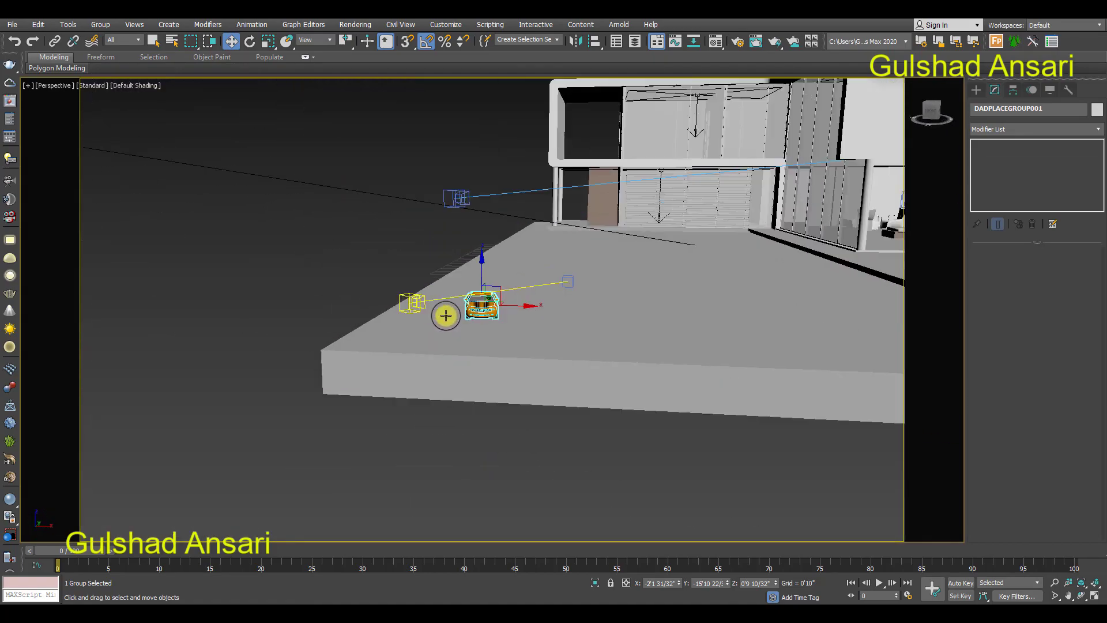
pyautogui.scroll(5, 549, 326)
pyautogui.keyDown('alt'); pyautogui.moveTo(548, 327); pyautogui.dragTo(573, 314, button='middle'); pyautogui.keyUp('alt')
pyautogui.scroll(-5, 605, 329)
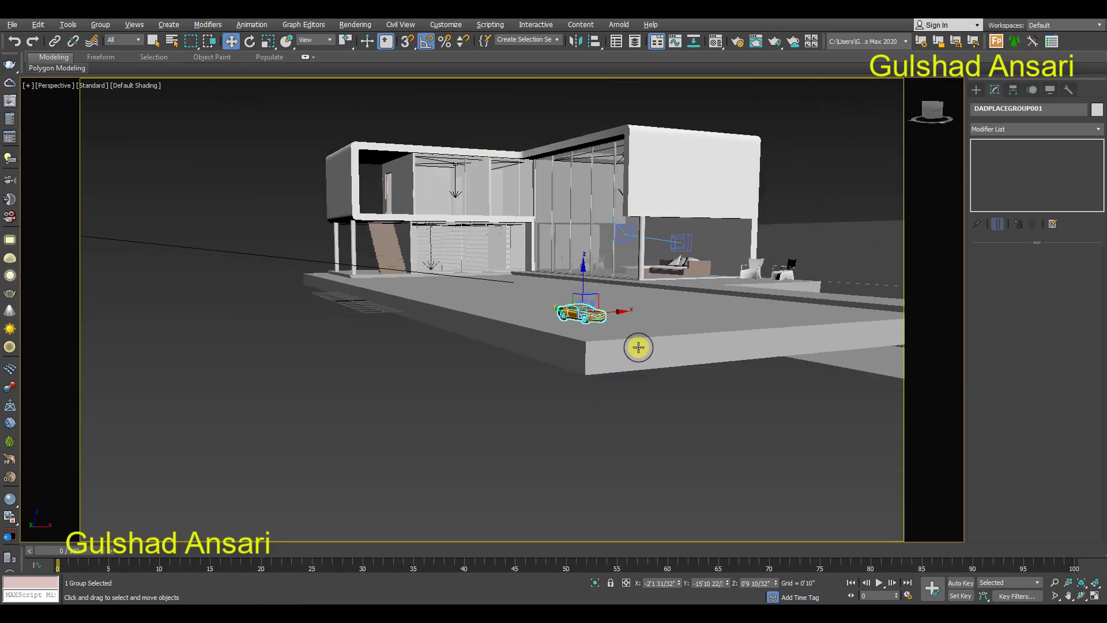
pyautogui.keyDown('alt'); pyautogui.moveTo(638, 346); pyautogui.dragTo(712, 356, button='middle'); pyautogui.keyUp('alt')
# Identify the camera beside the car and switch the viewport to VRayCam003.
pyautogui.click(735, 380)
pyautogui.click(657, 301)
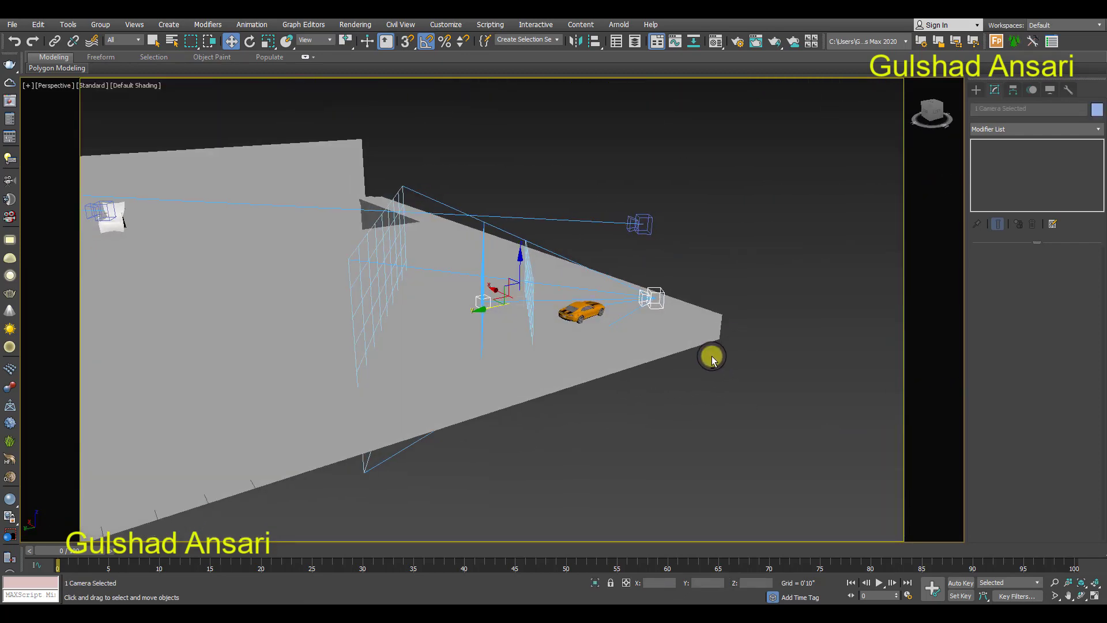
pyautogui.click(773, 396)
pyautogui.press('c')
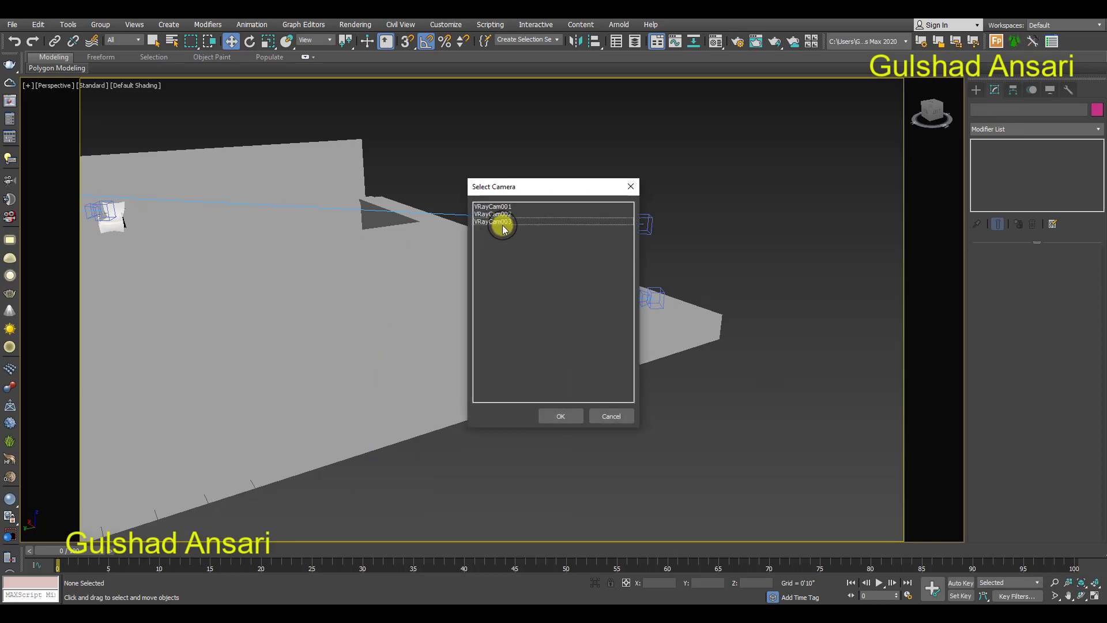
pyautogui.press('Escape')
pyautogui.click(475, 232)
pyautogui.press('c')
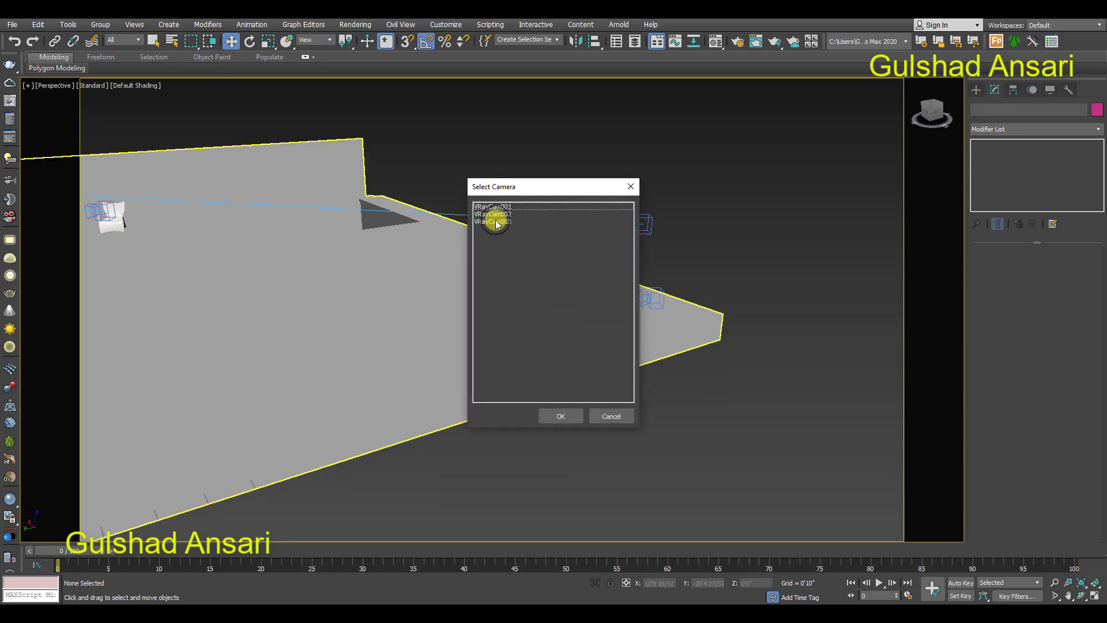
pyautogui.doubleClick(494, 221)
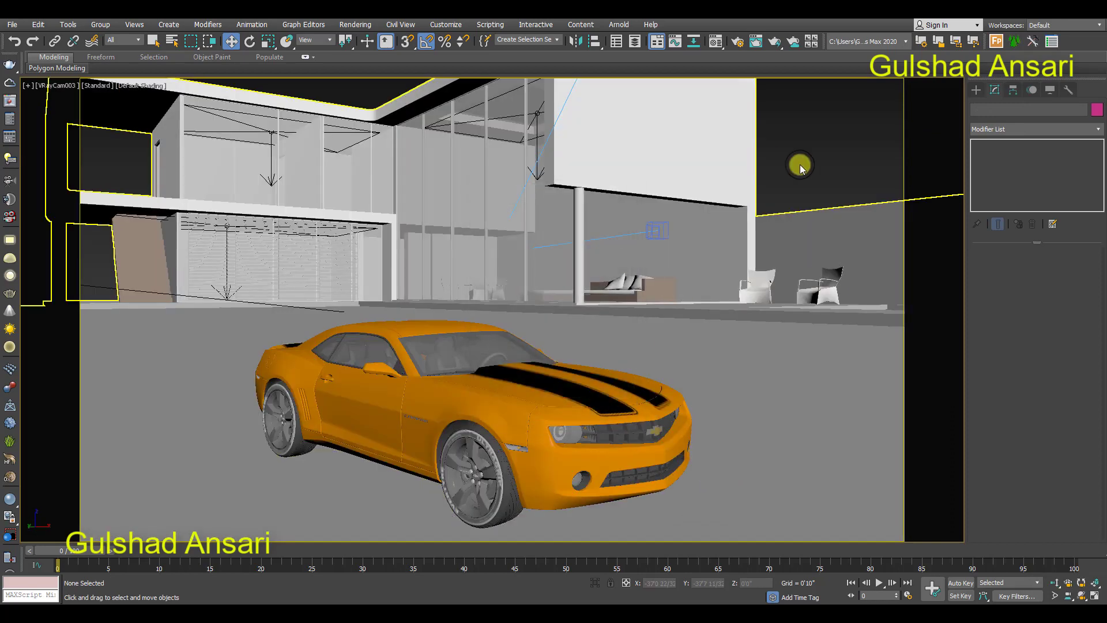
# Run a test interactive render of the car from VRayCam003, stop it and close the frame buffer.
pyautogui.hotkey('shift', 'q')
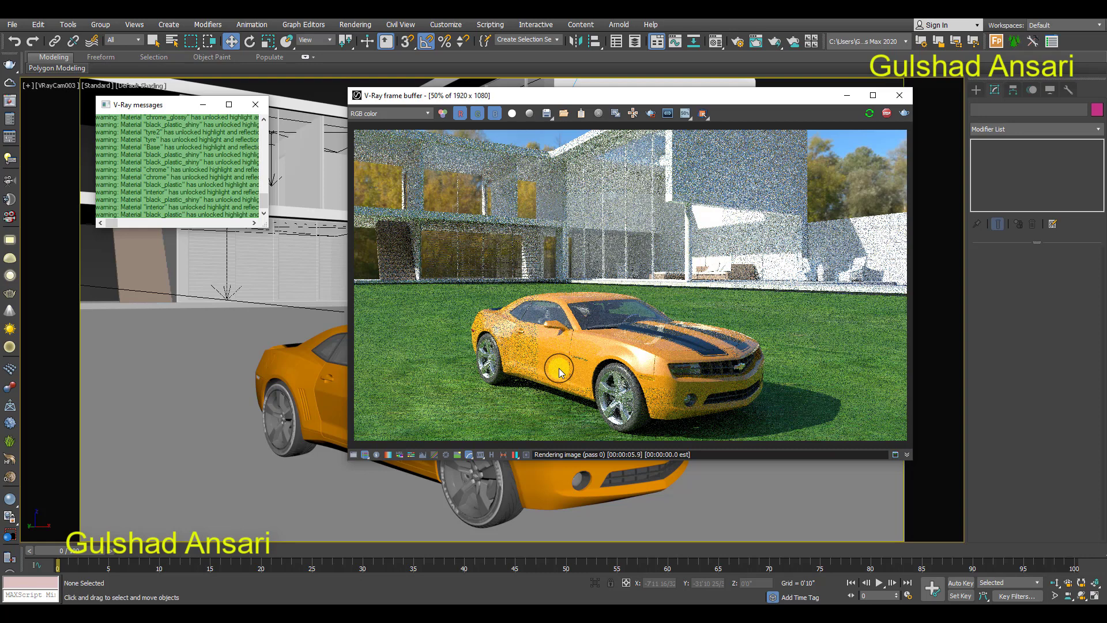
pyautogui.click(887, 113)
pyautogui.click(900, 95)
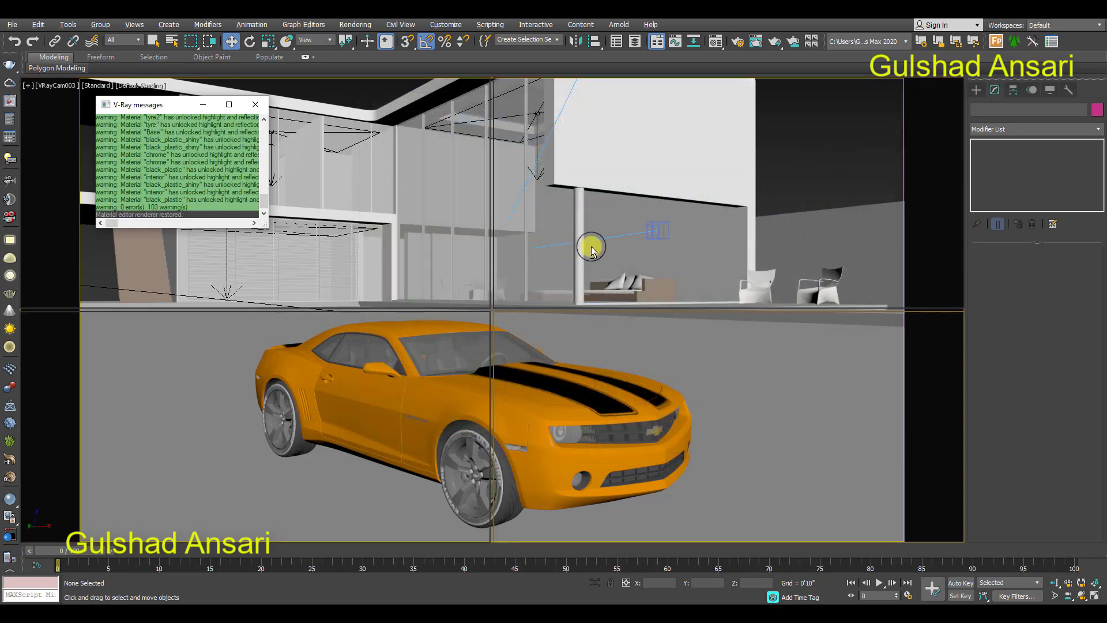
# Switch to the four-viewport layout, select VRayCam003 in the Top view and enable its depth of field.
pyautogui.hotkey('alt', 'w')
pyautogui.click(192, 278)
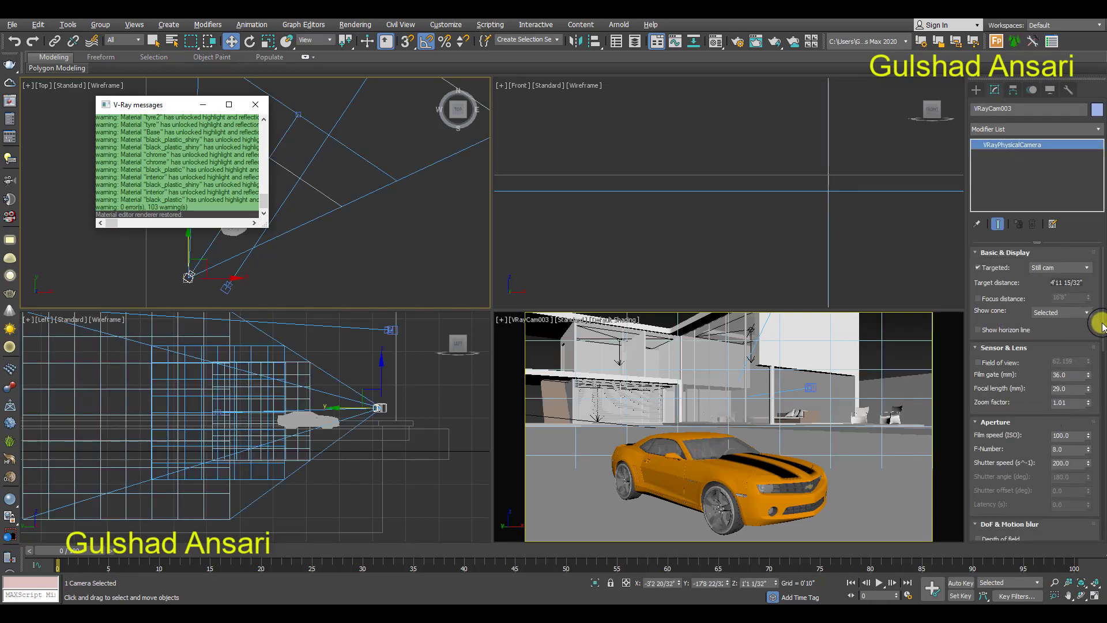
pyautogui.moveTo(1101, 326); pyautogui.dragTo(1102, 369)
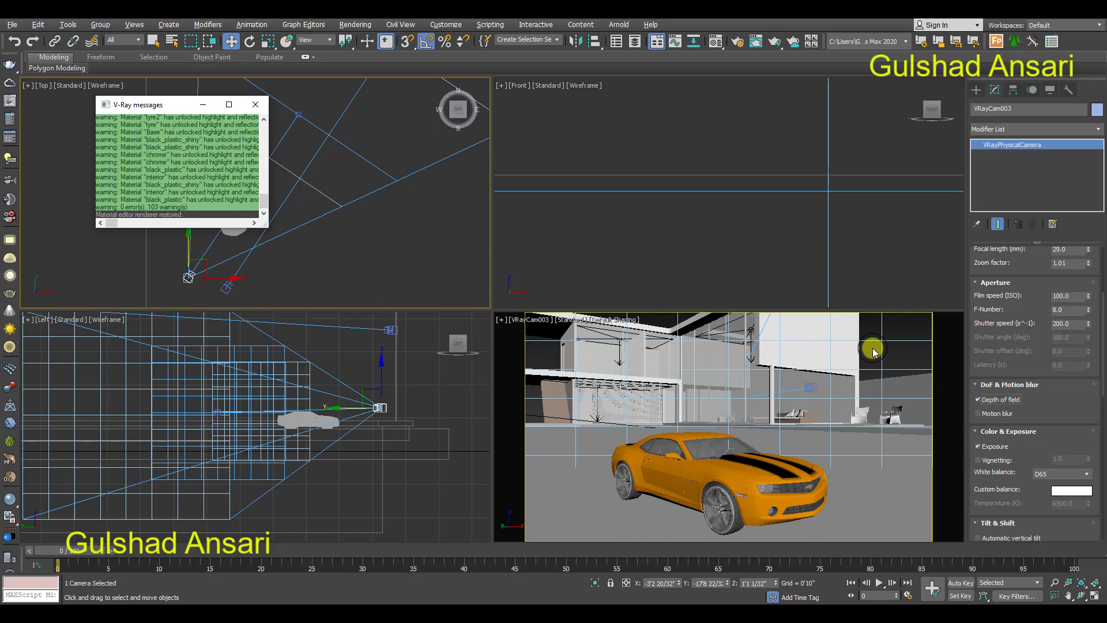
# Deselect the camera, rerun the interactive render of the VRayCam003 view with depth of field, and close the frame buffer.
pyautogui.click(894, 350)
pyautogui.click(10, 101)
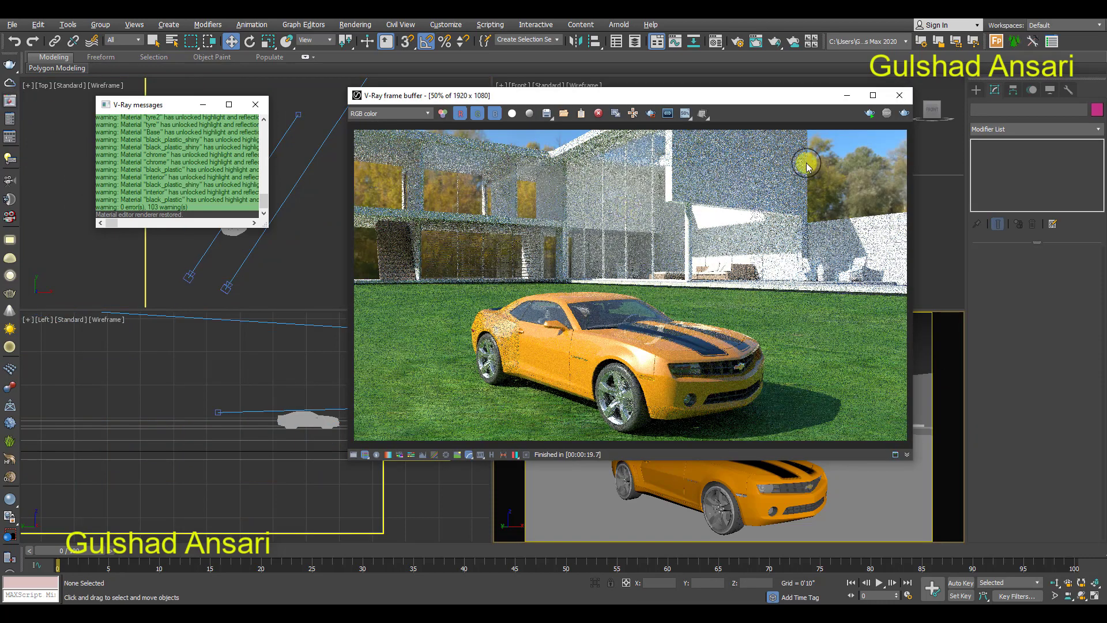
pyautogui.click(870, 114)
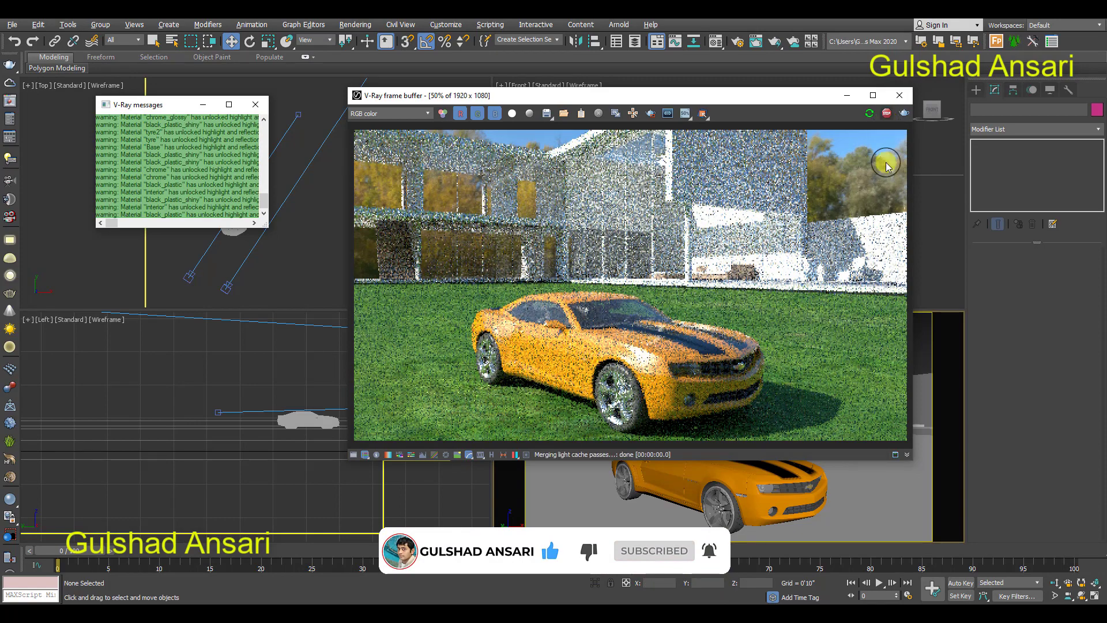
pyautogui.click(898, 99)
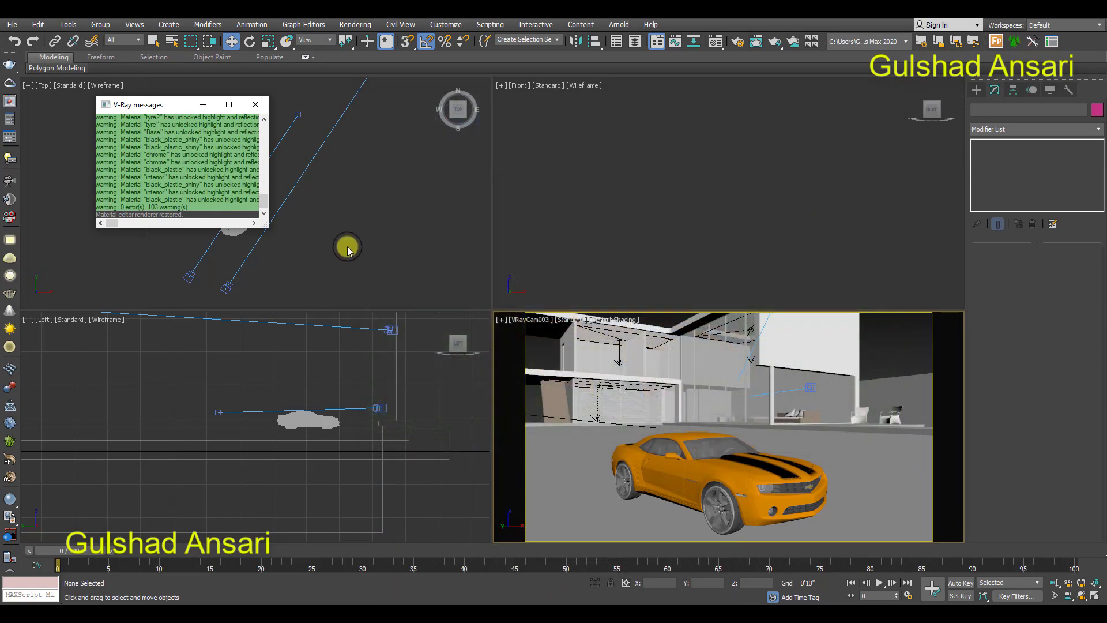
# Select VRayCam003 in the Top view, enable its focus distance and reduce it to 2'2" around the car.
pyautogui.moveTo(173, 268); pyautogui.dragTo(257, 277, button='middle')
pyautogui.click(273, 286)
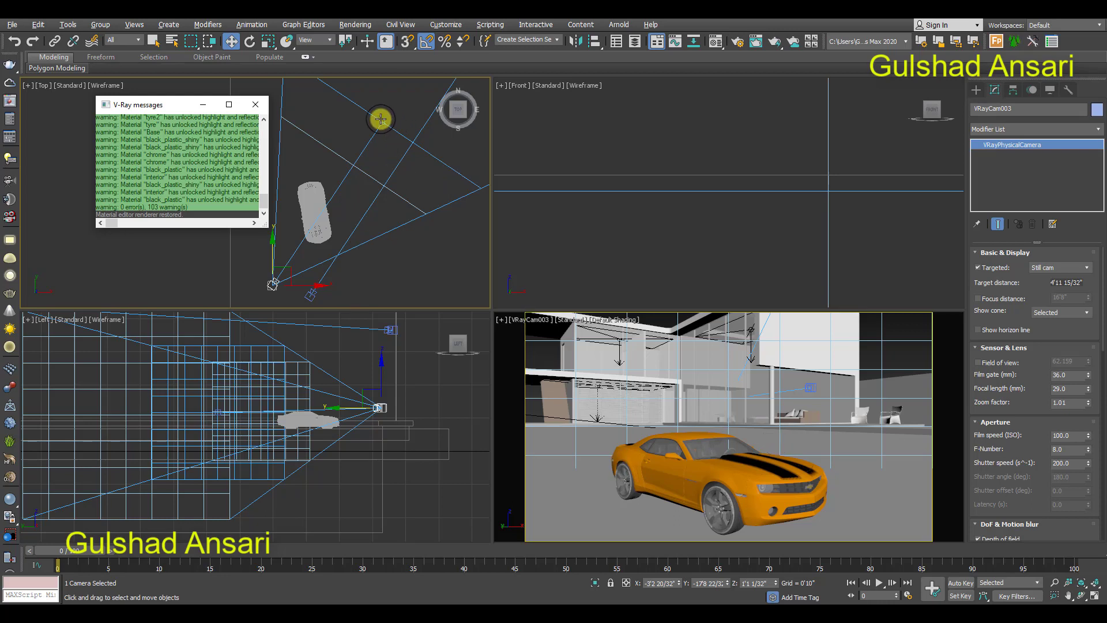
pyautogui.scroll(-4, 388, 167)
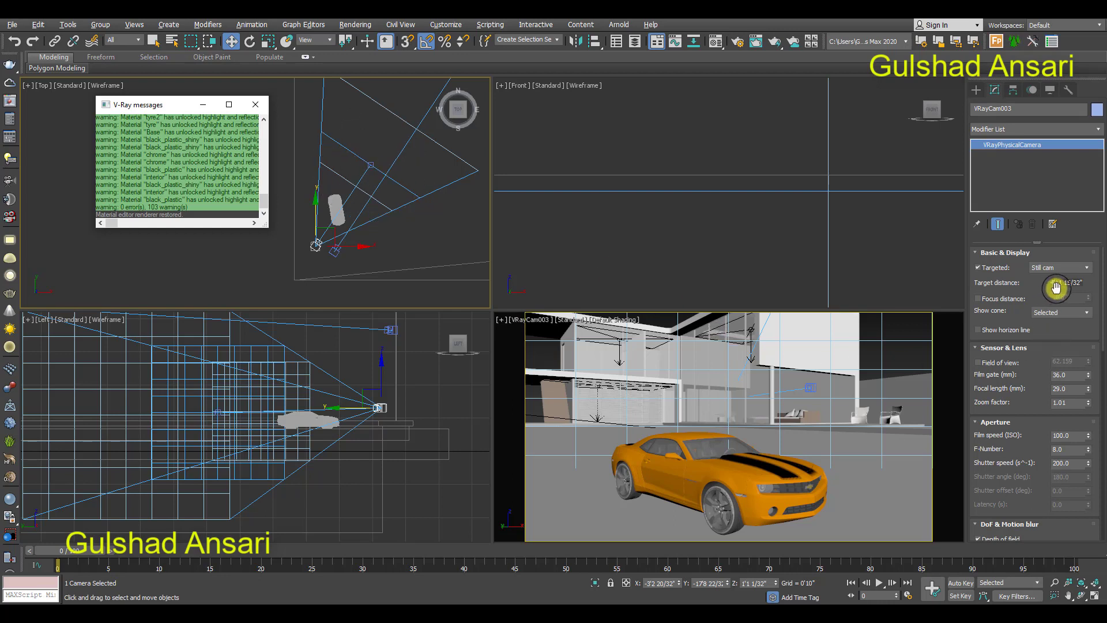
pyautogui.click(988, 300)
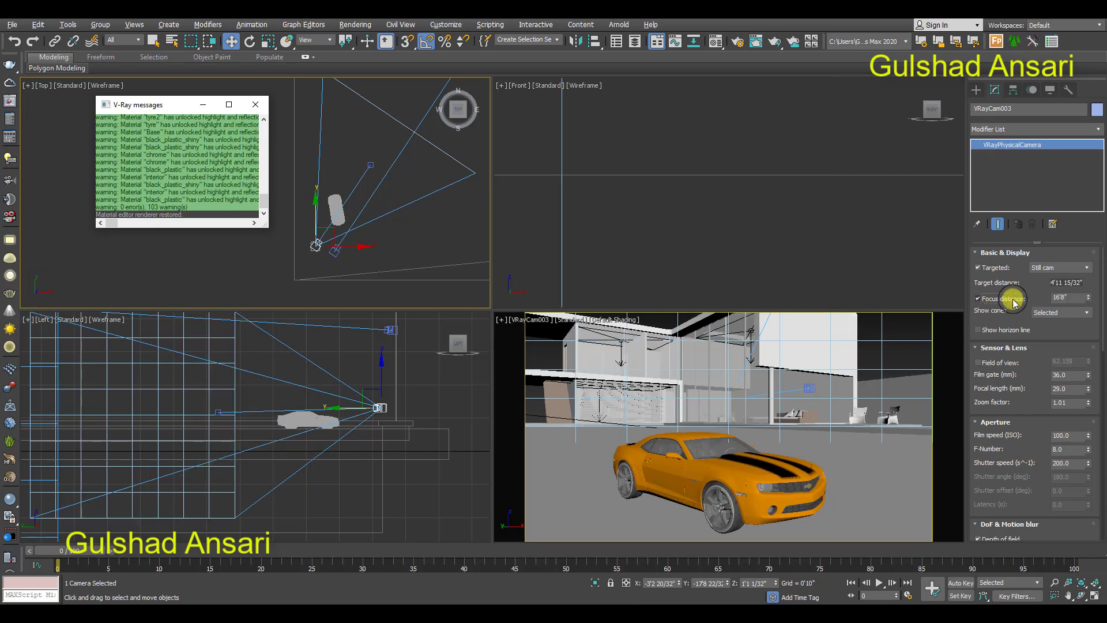
pyautogui.moveTo(1090, 300); pyautogui.dragTo(1090, 348)
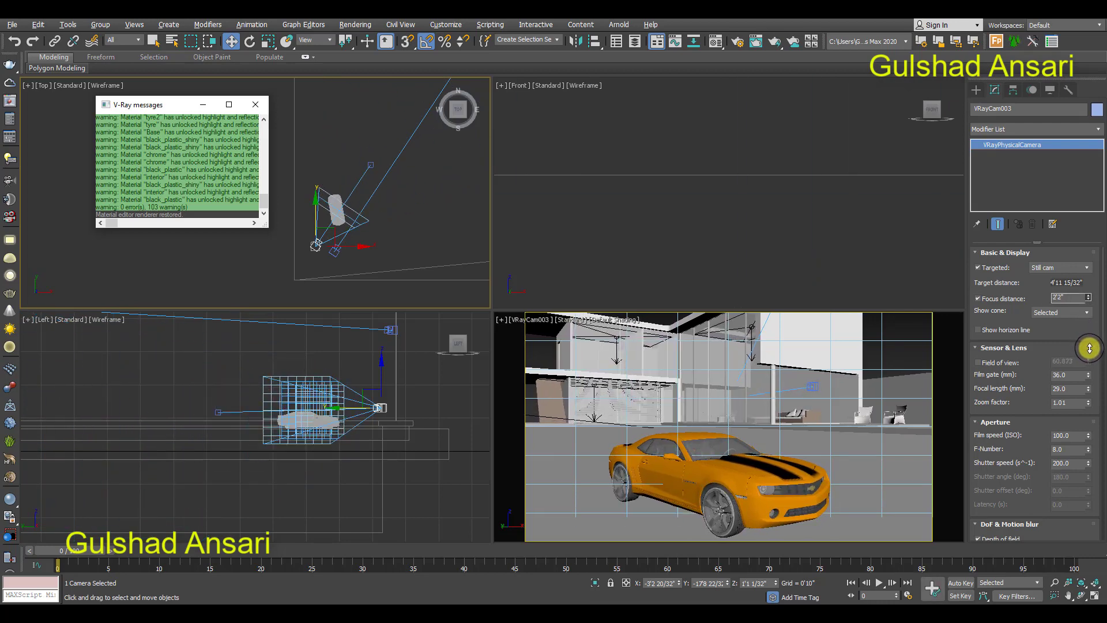
pyautogui.scroll(5, 346, 217)
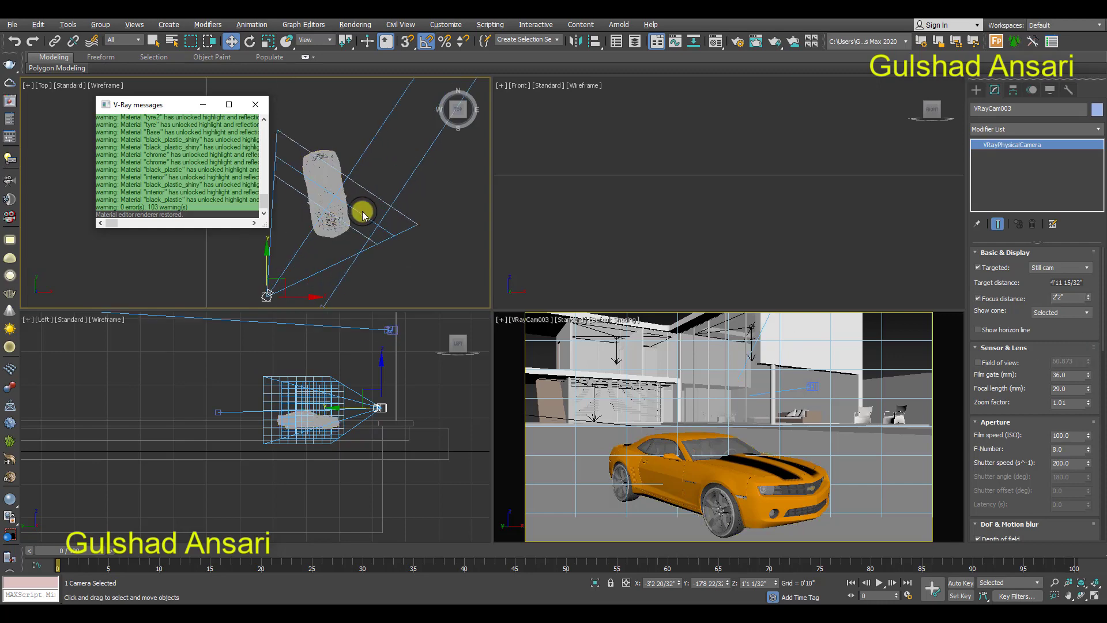
# Maximize the VRayCam003 view, run an interactive render with the new focus distance, and stop it.
pyautogui.rightClick(870, 352)
pyautogui.hotkey('alt', 'w')
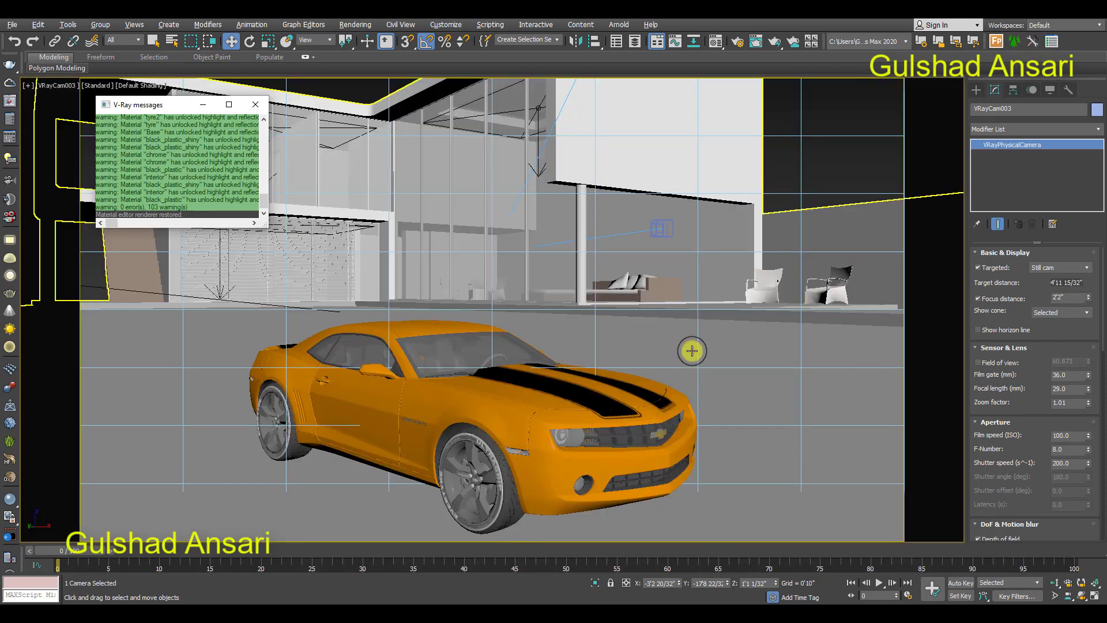
pyautogui.click(12, 103)
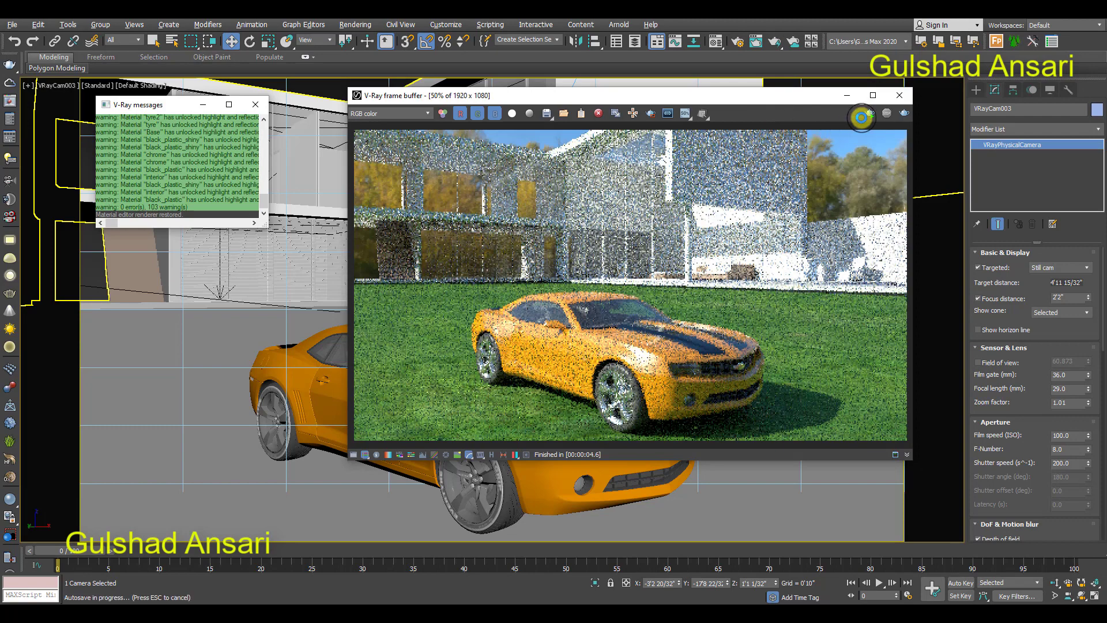
pyautogui.click(869, 118)
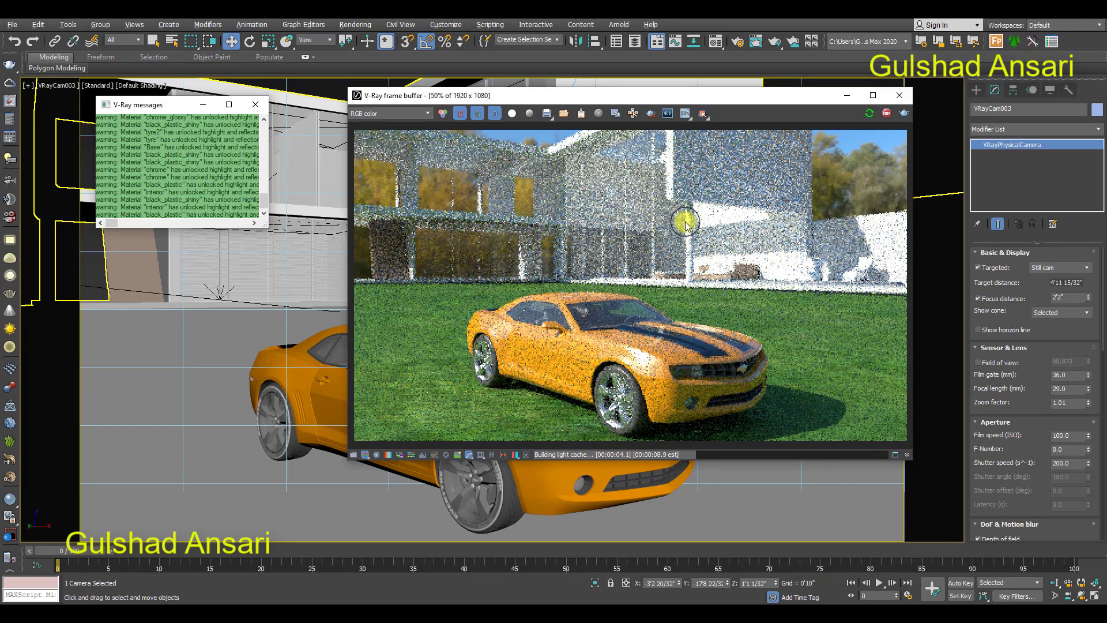
pyautogui.click(887, 113)
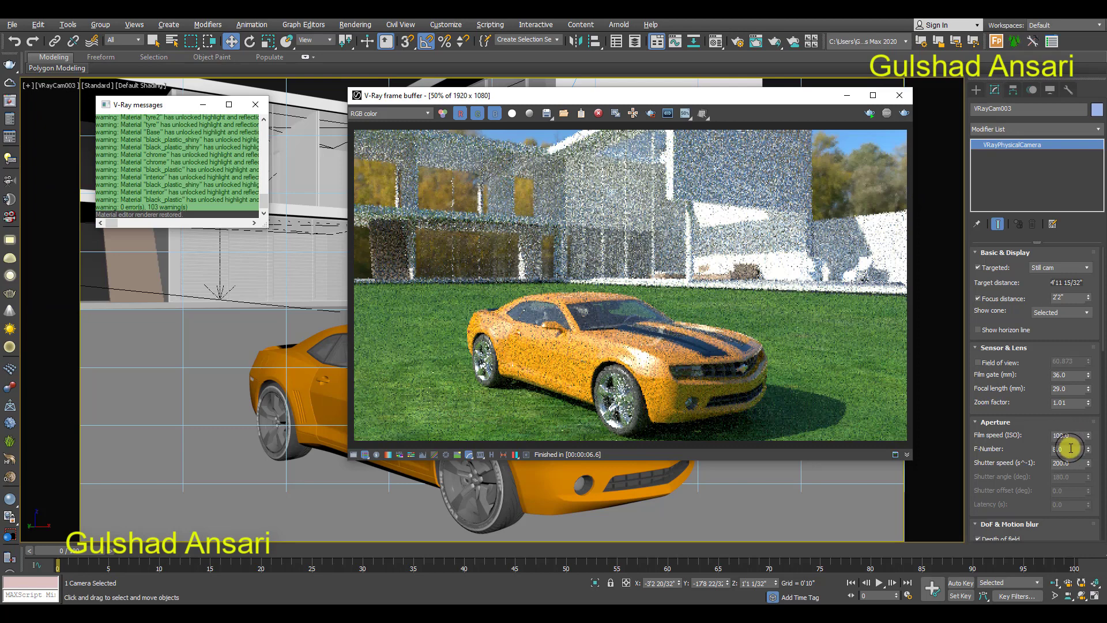
# Set the camera's F-Number to 2.0 and shutter speed to 1000, and restart the interactive render.
pyautogui.moveTo(1067, 451); pyautogui.dragTo(1046, 449)
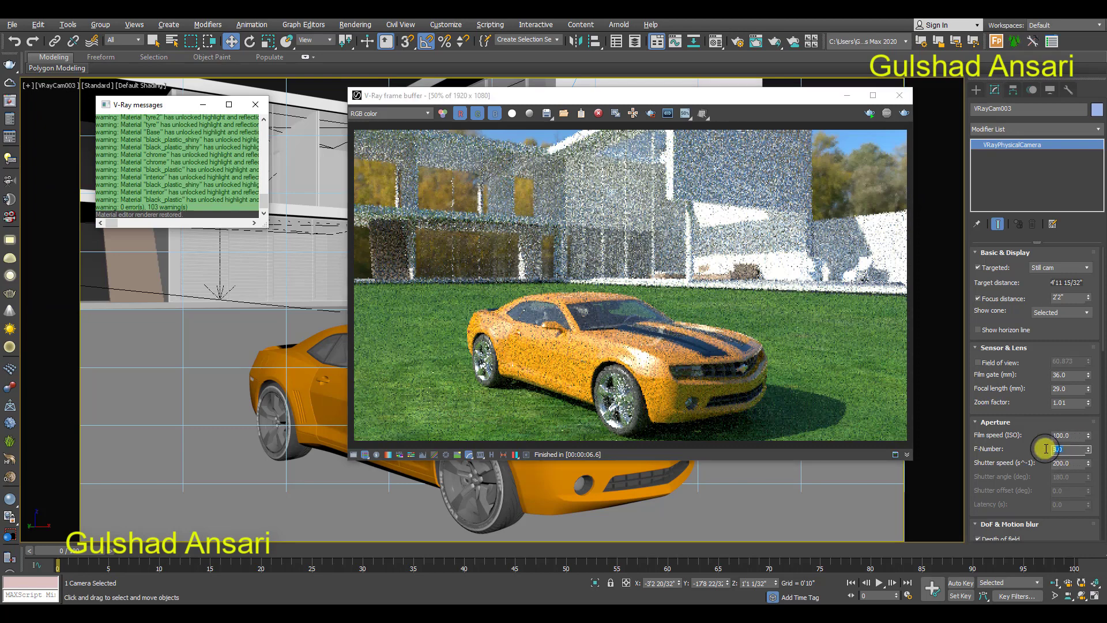
pyautogui.press('Return')
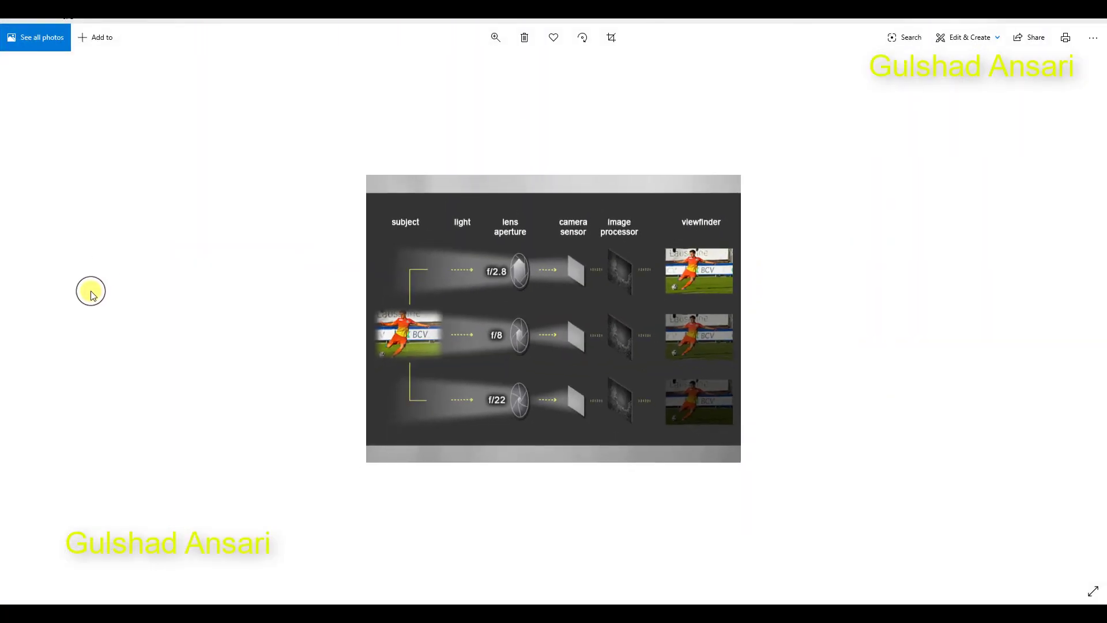
pyautogui.click(24, 319)
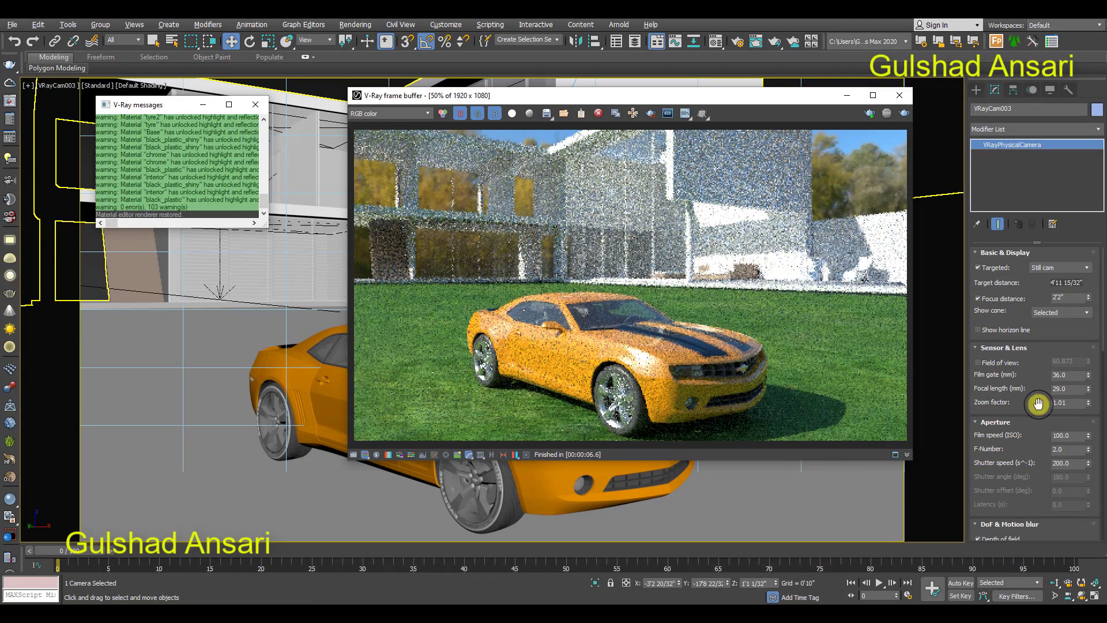
pyautogui.doubleClick(1076, 463)
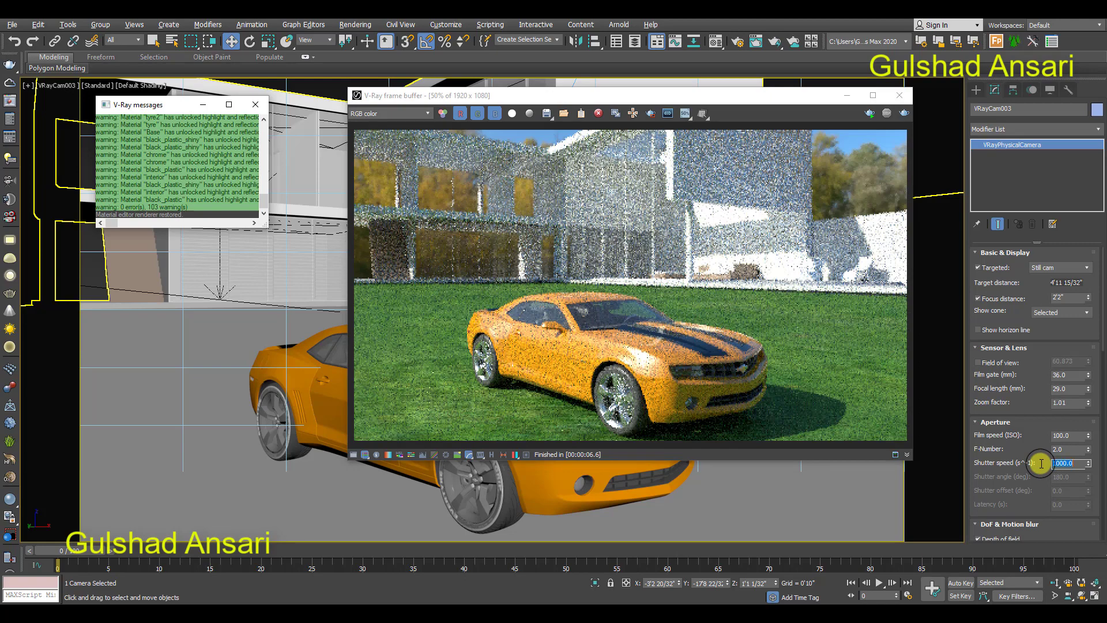
pyautogui.click(870, 113)
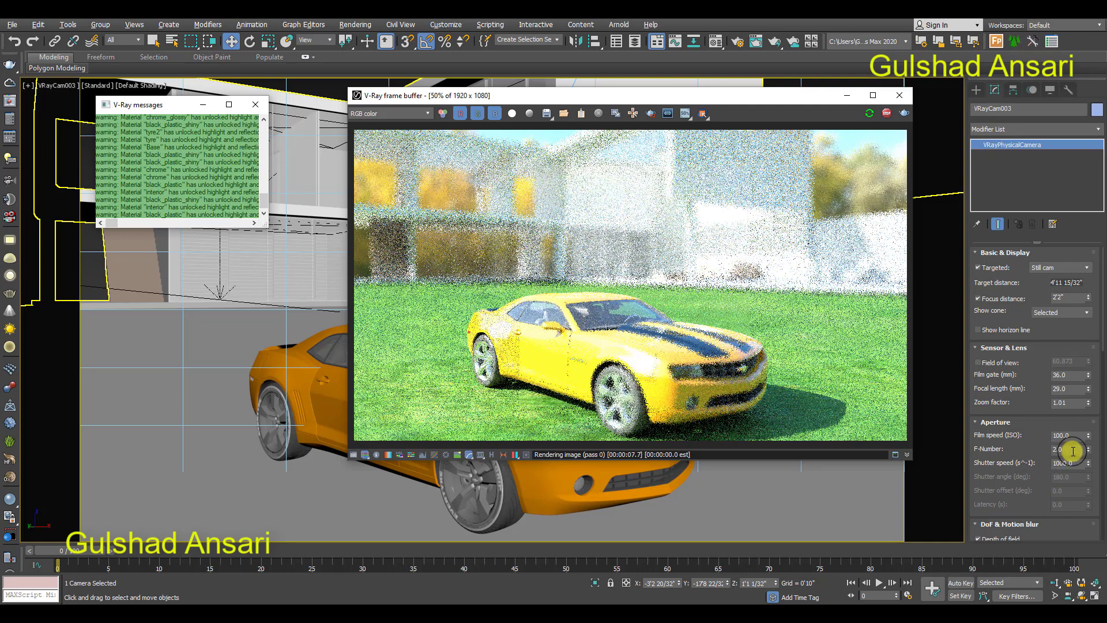
# Set the camera's F-Number to 2.8 and stop the interactive render once it has refreshed.
pyautogui.moveTo(1068, 448); pyautogui.dragTo(1043, 449)
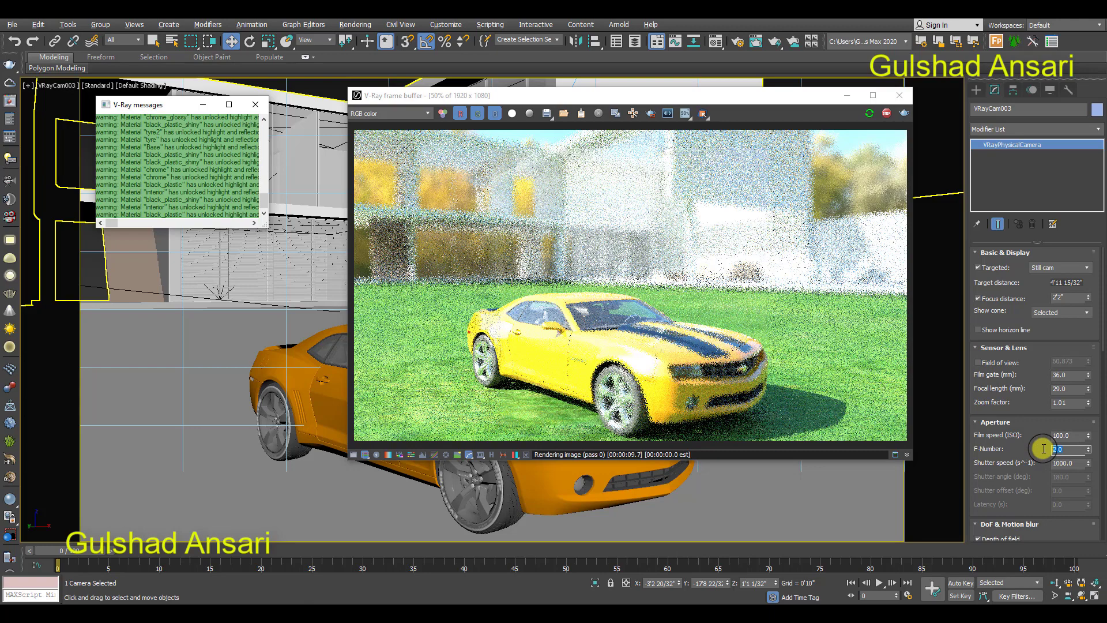
pyautogui.write('2.8')
pyautogui.press('Return')
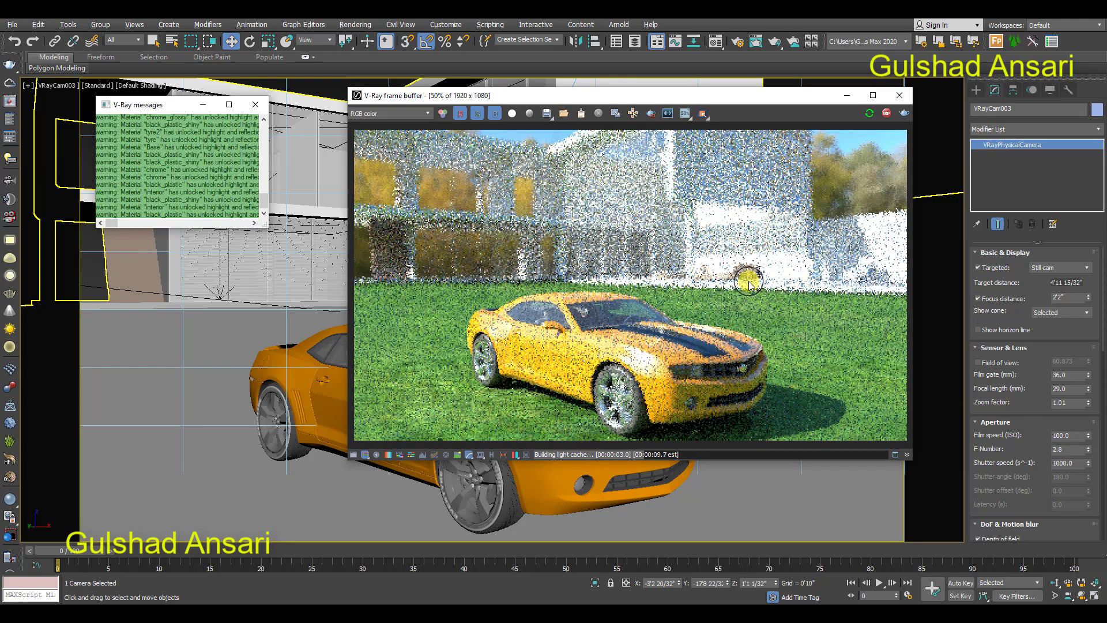
pyautogui.click(887, 113)
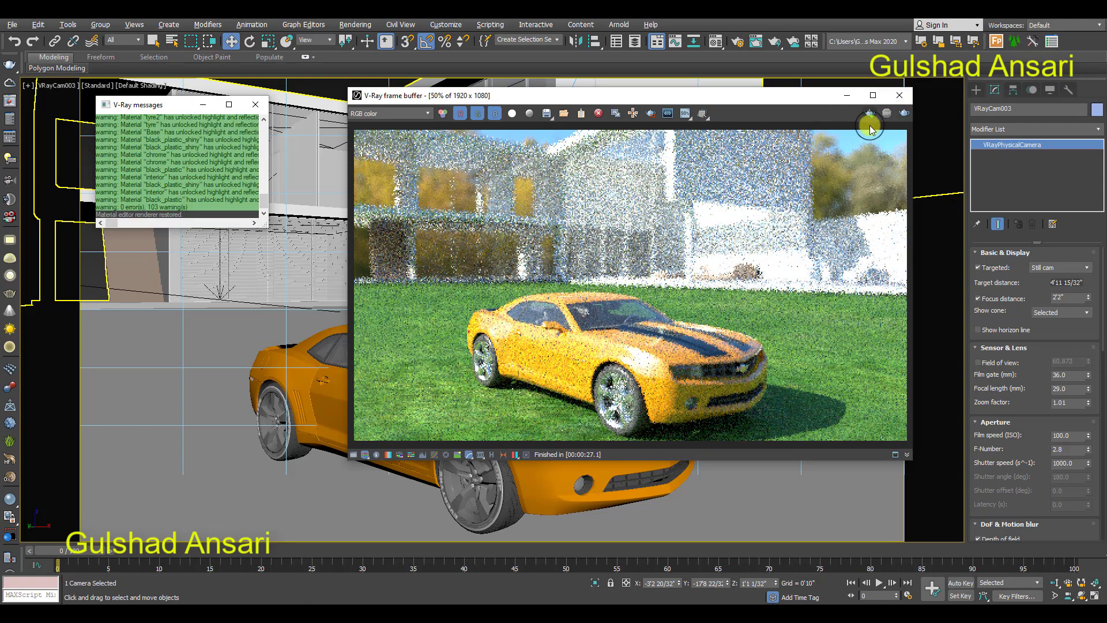
# Start a full production render and examine the focus on the car and the house behind it in the maximized frame buffer.
pyautogui.click(904, 113)
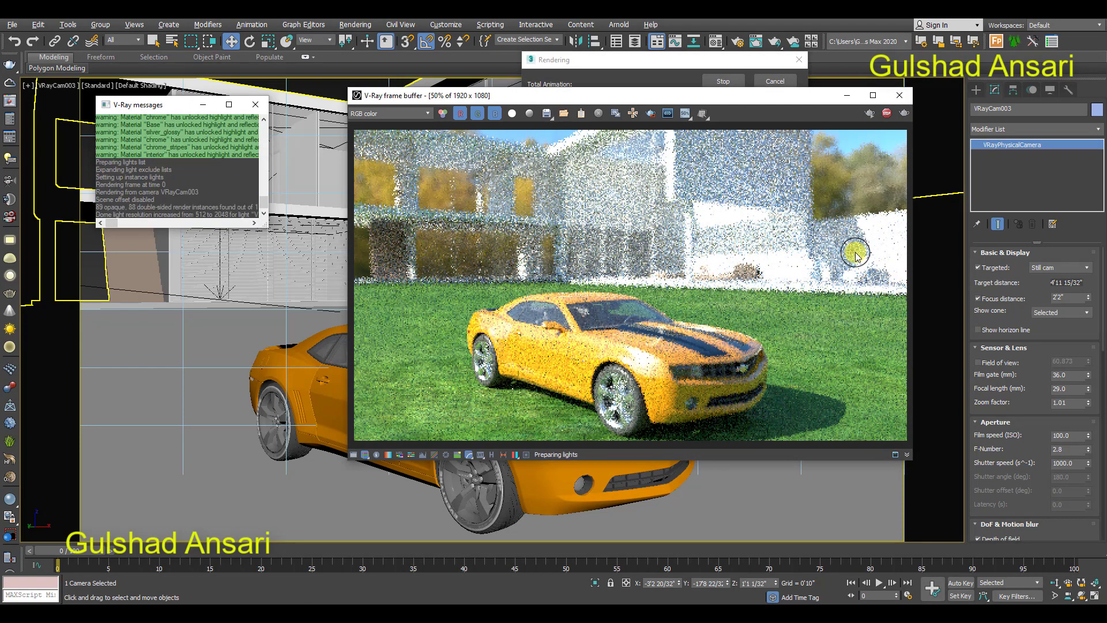
pyautogui.click(874, 96)
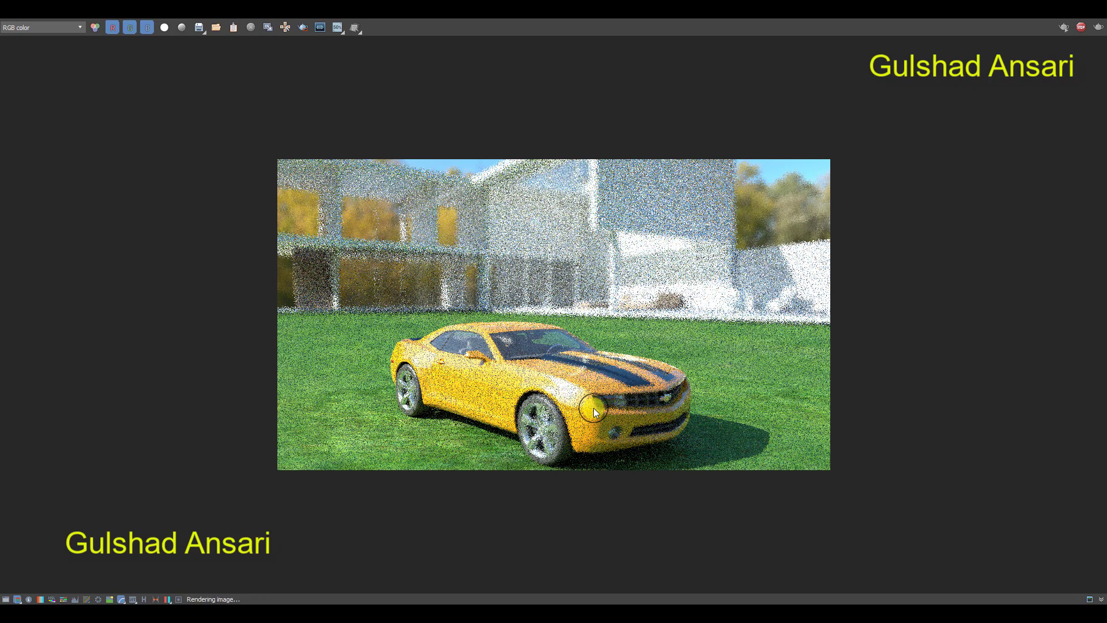
pyautogui.scroll(1, 554, 210)
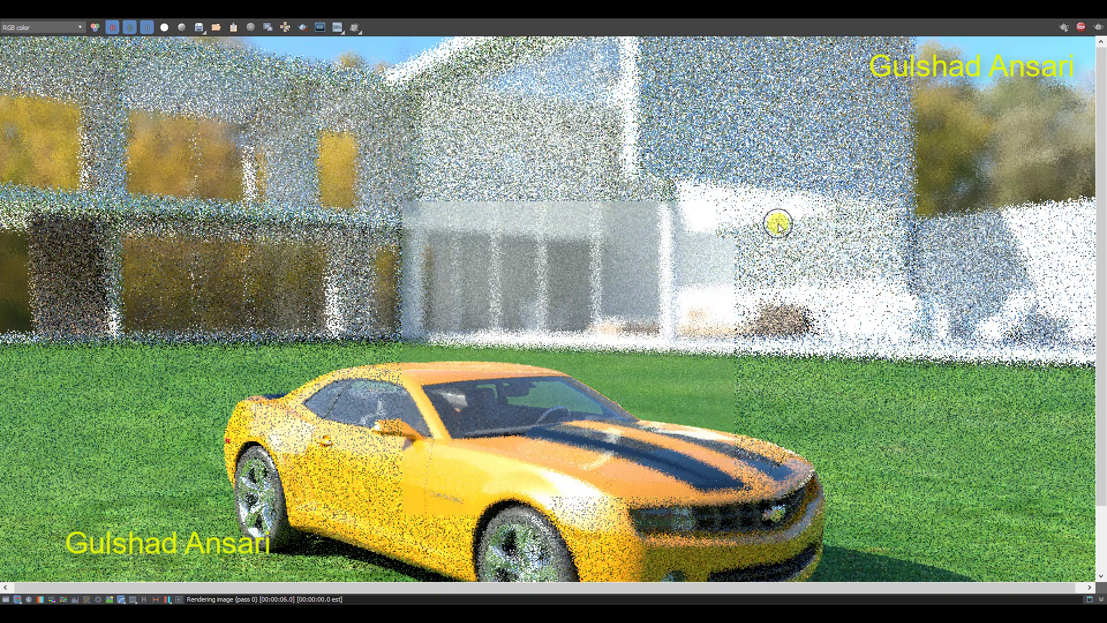
pyautogui.moveTo(698, 409); pyautogui.dragTo(684, 249, button='middle')
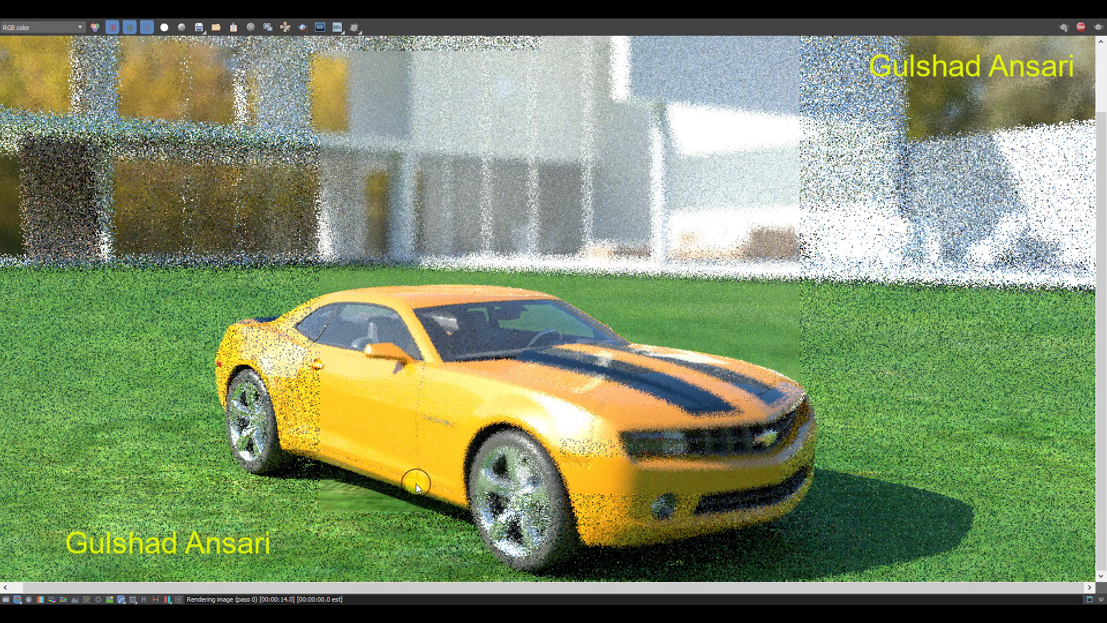
pyautogui.scroll(-1, 569, 331)
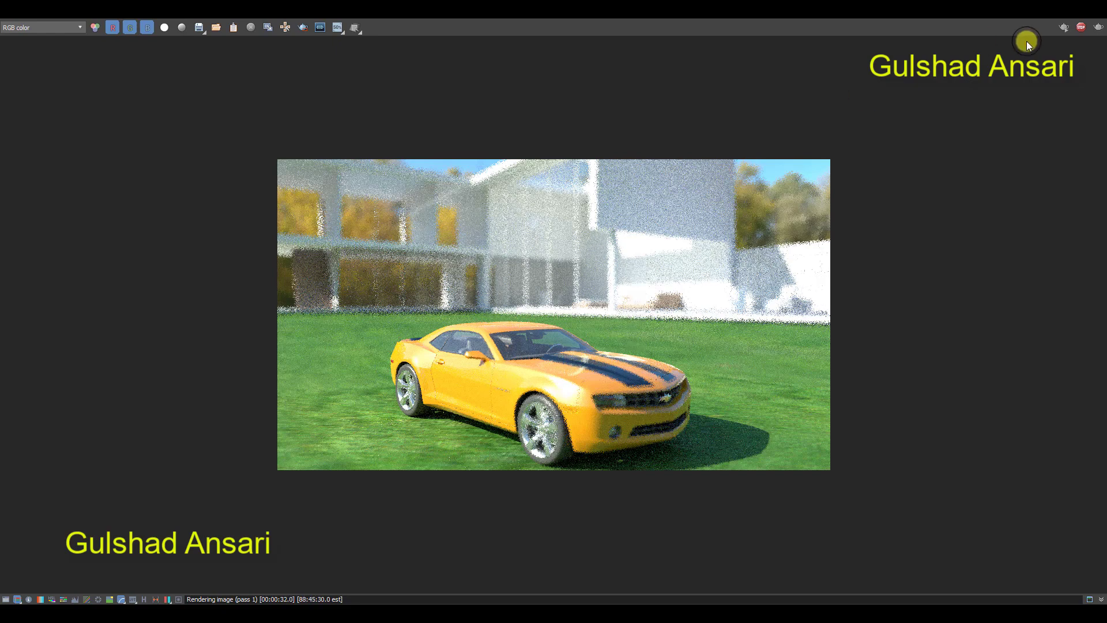
pyautogui.scroll(1, 595, 367)
pyautogui.moveTo(610, 401); pyautogui.dragTo(595, 274, button='middle')
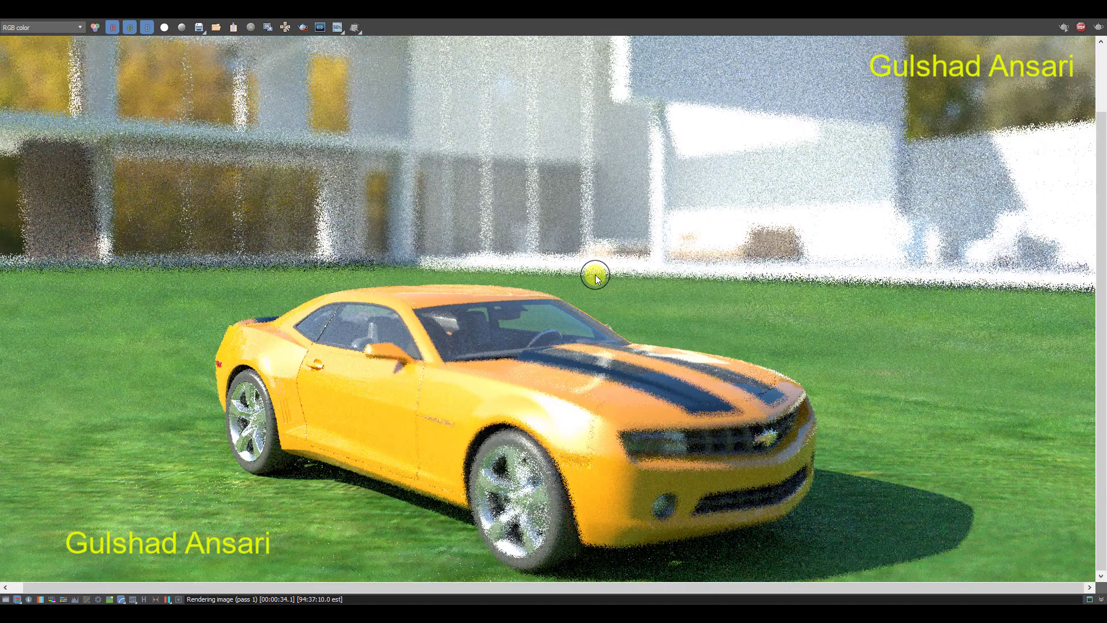
pyautogui.scroll(-1, 452, 323)
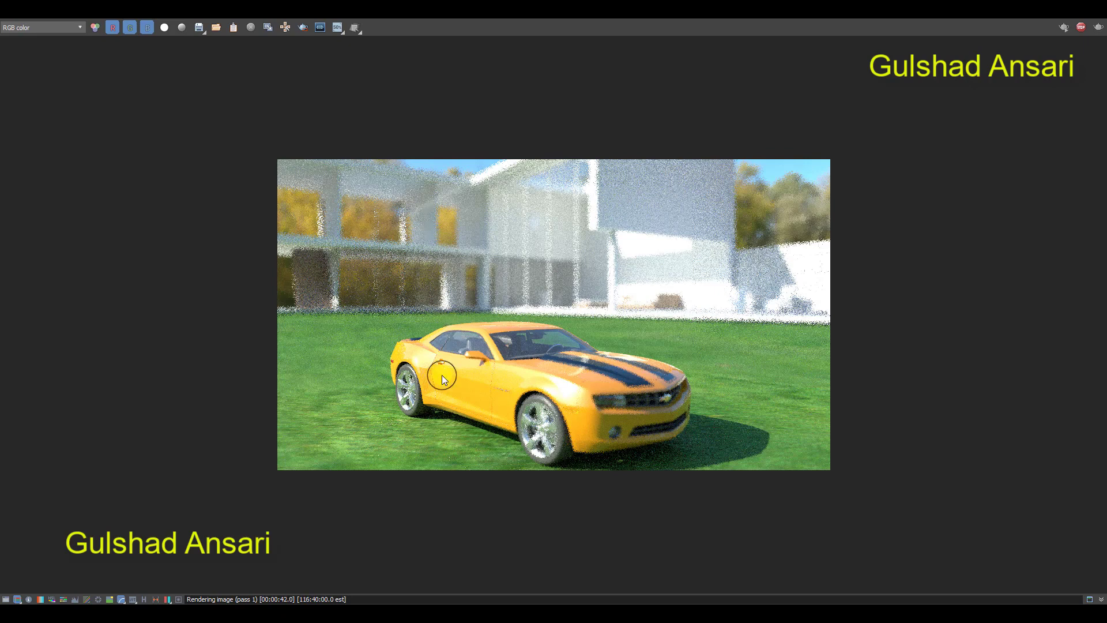
pyautogui.scroll(1, 556, 426)
pyautogui.moveTo(577, 382); pyautogui.dragTo(566, 351, button='middle')
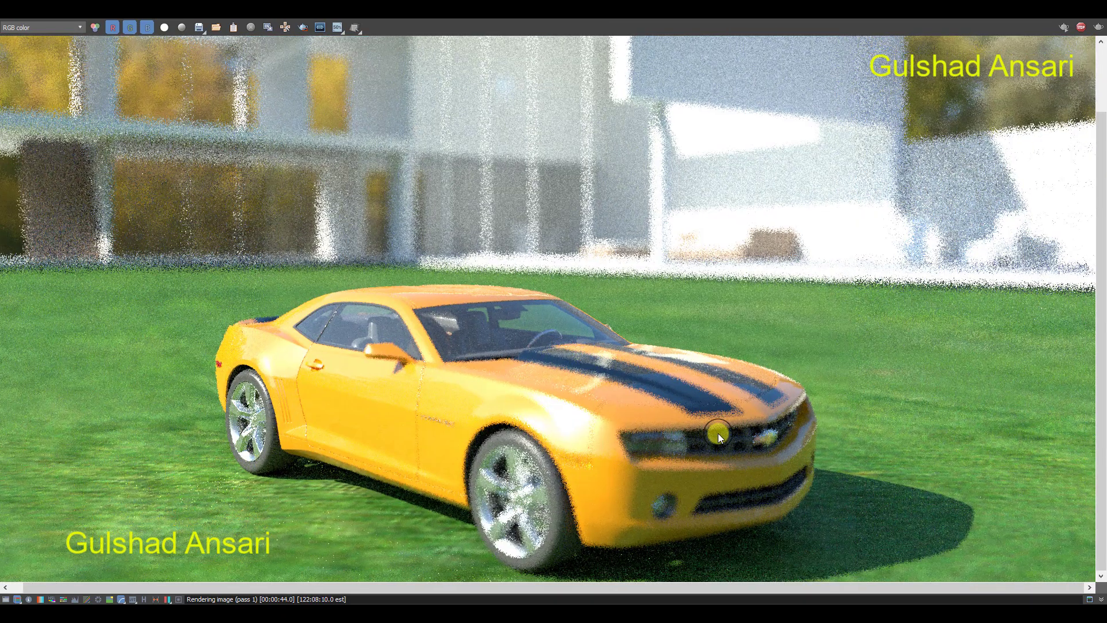
pyautogui.moveTo(718, 433); pyautogui.dragTo(319, 378, button='middle')
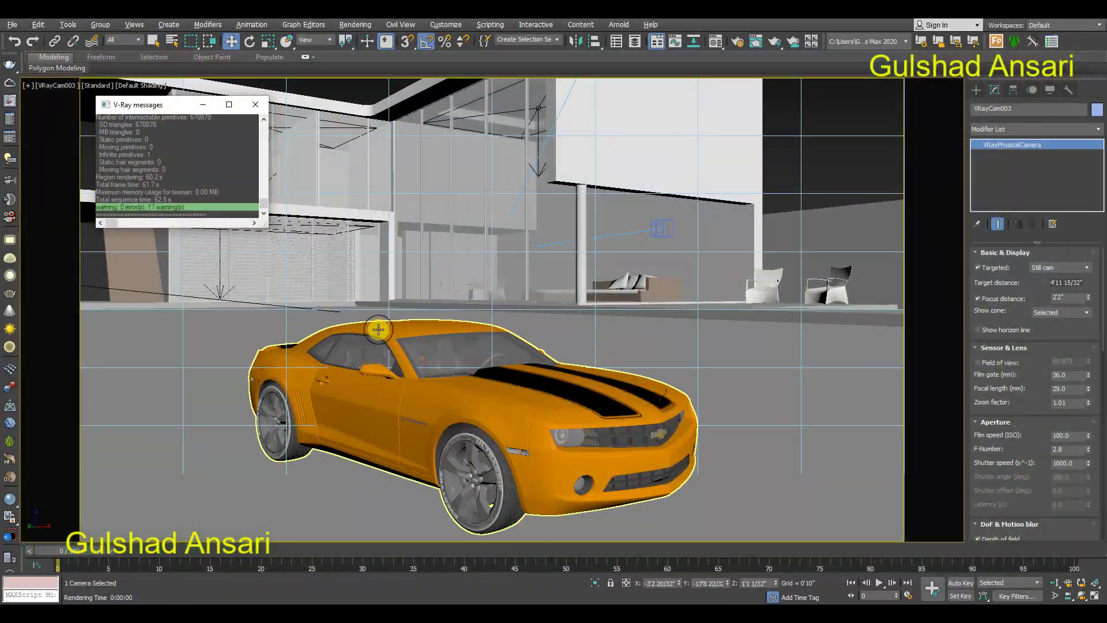
# Return to the four-viewport layout and rotate the car group in the Top view so its front faces VRayCam003.
pyautogui.hotkey('alt', 'w')
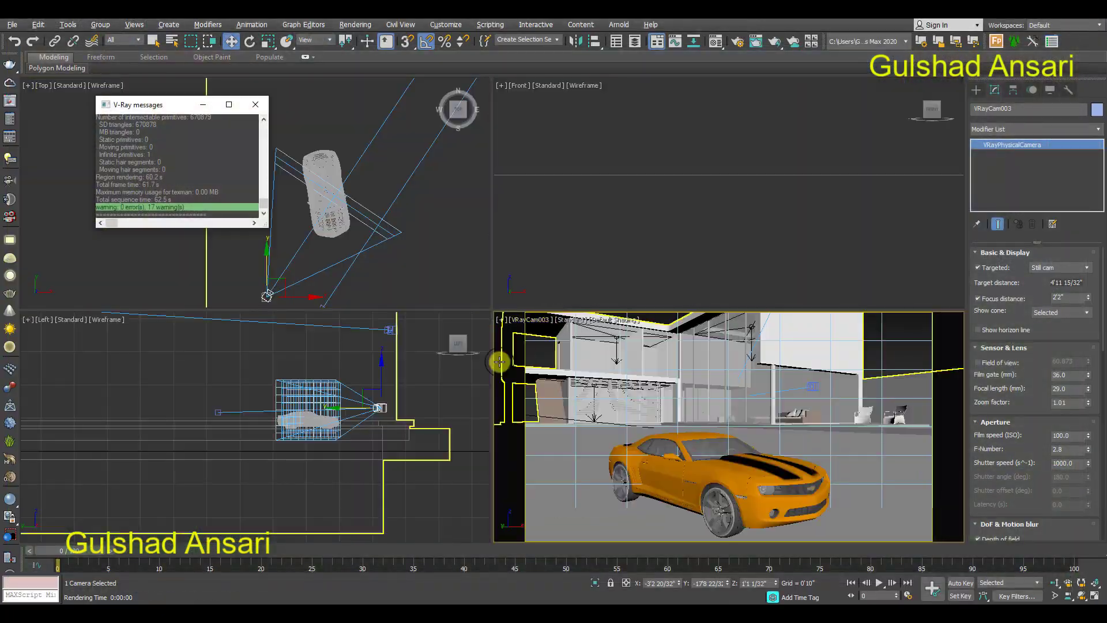
pyautogui.click(330, 193)
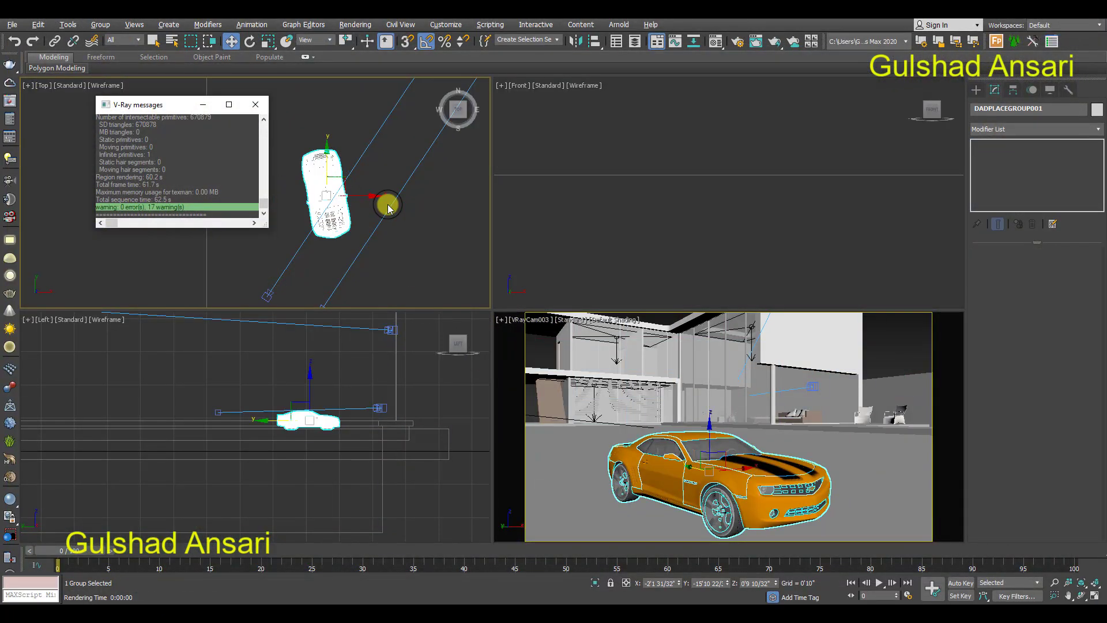
pyautogui.press('e')
pyautogui.moveTo(368, 175)
pyautogui.mouseDown()
pyautogui.moveTo(380, 194)
pyautogui.moveTo(356, 171)
pyautogui.mouseUp()
pyautogui.press('w')
# Move the car slightly farther from VRayCam003 in the Top view, checking its position against the camera's focus planes.
pyautogui.click(267, 290)
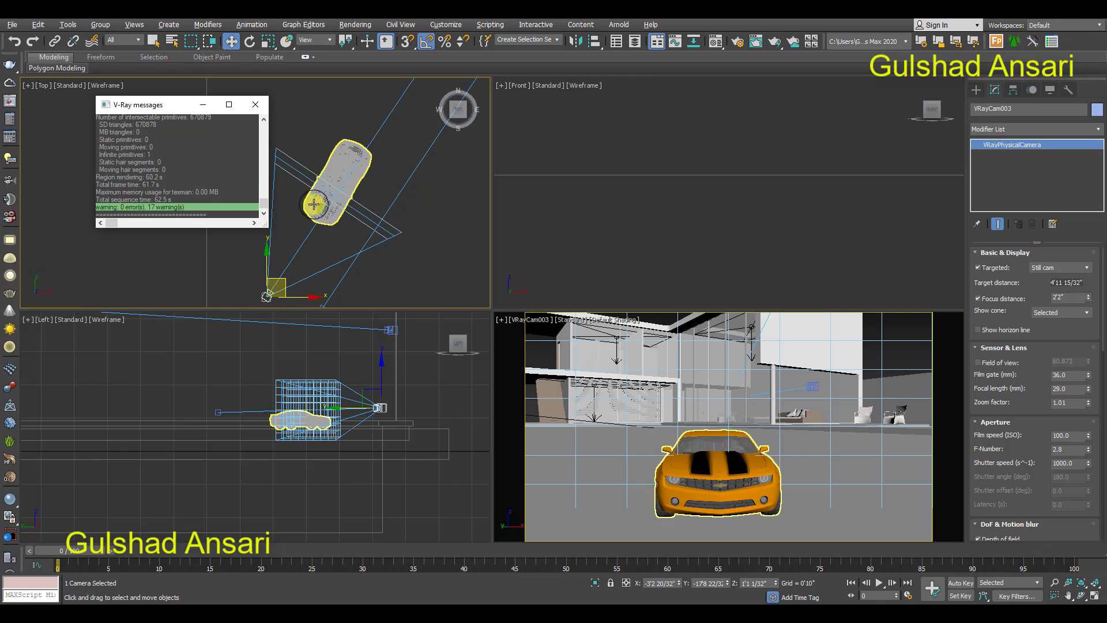
pyautogui.click(348, 166)
pyautogui.moveTo(348, 166); pyautogui.dragTo(356, 154)
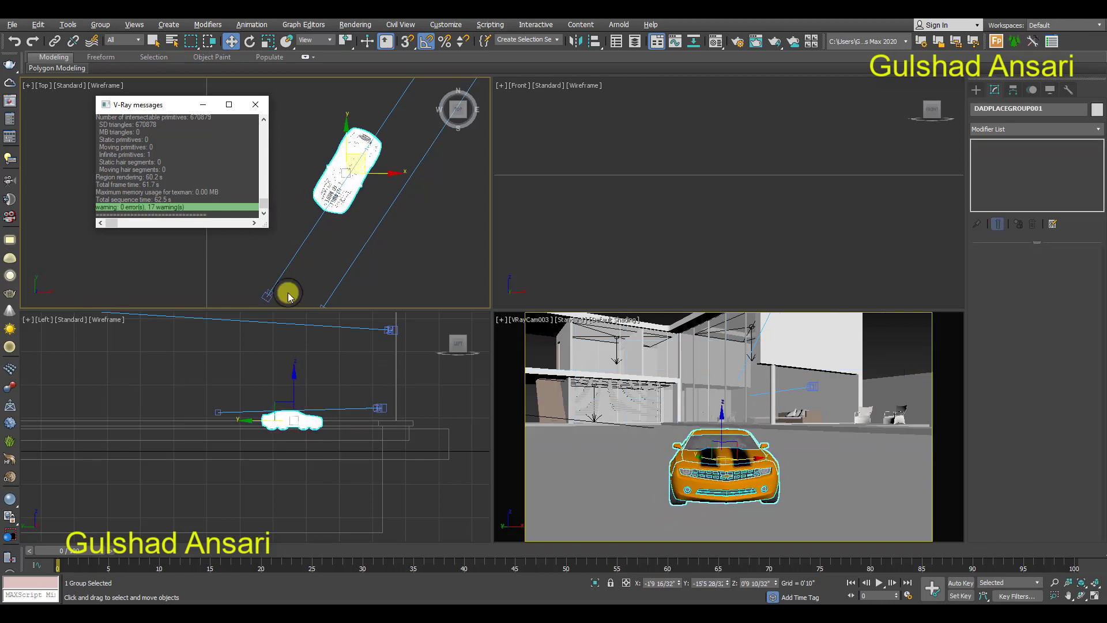
pyautogui.click(260, 291)
pyautogui.click(294, 256)
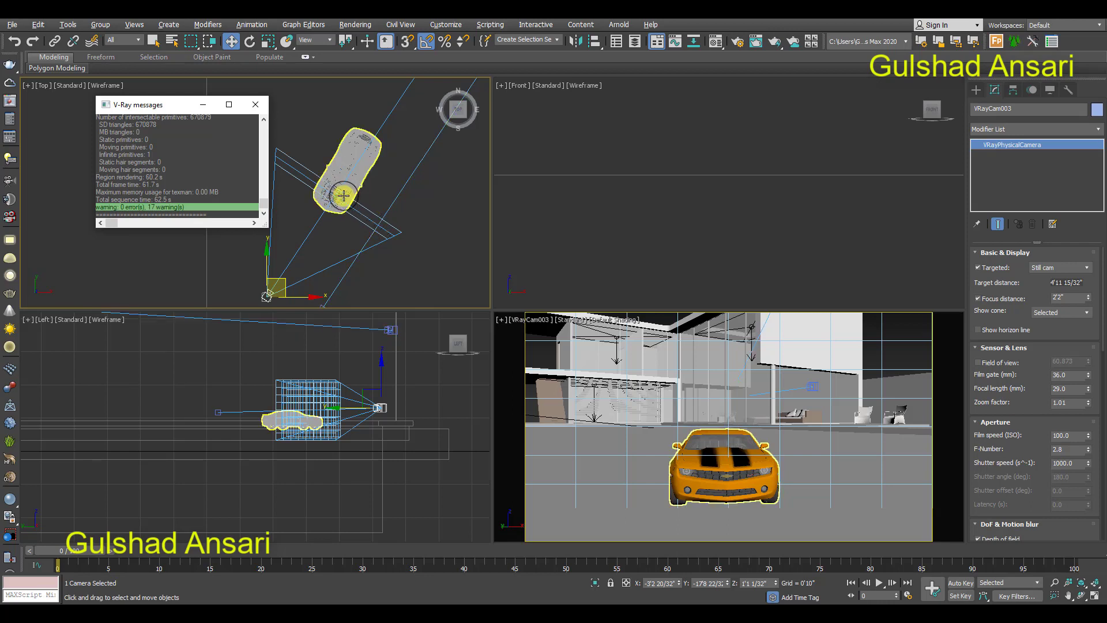
# Maximize the VRayCam003 view, reopen the frame buffer and start a production render of the front-facing car.
pyautogui.hotkey('alt', 'w')
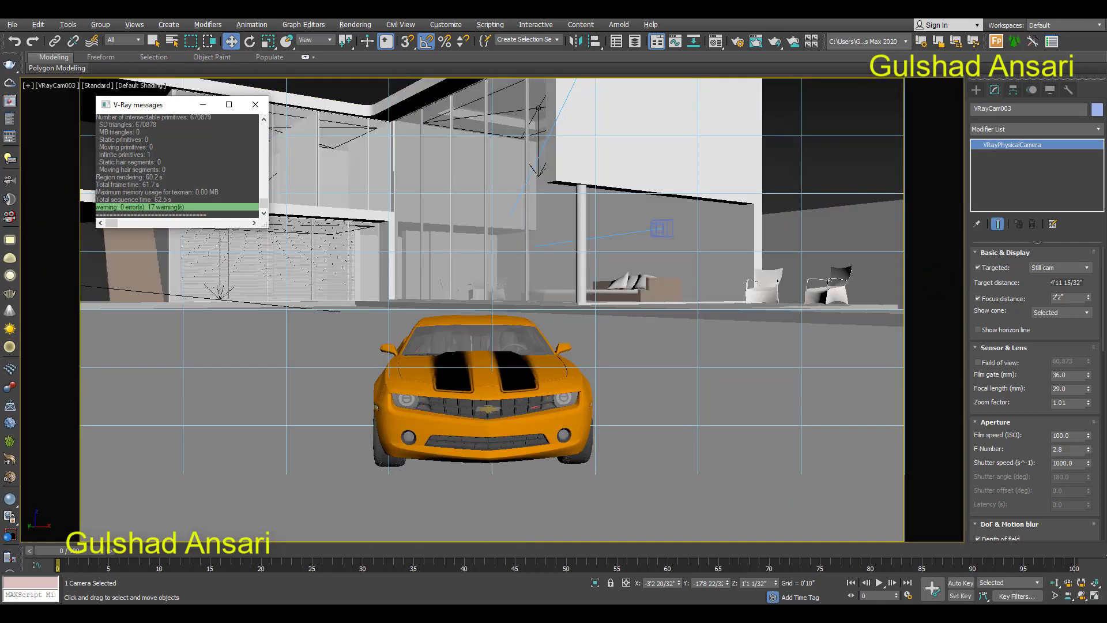
pyautogui.click(12, 104)
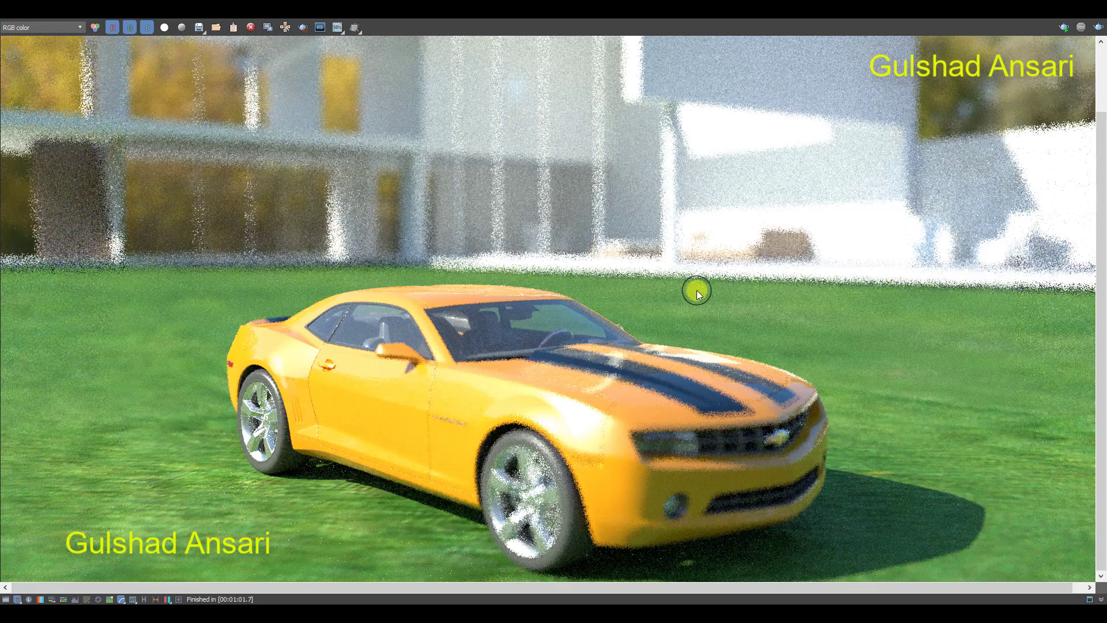
pyautogui.scroll(-1, 594, 299)
pyautogui.scroll(1, 583, 338)
pyautogui.scroll(-1, 562, 295)
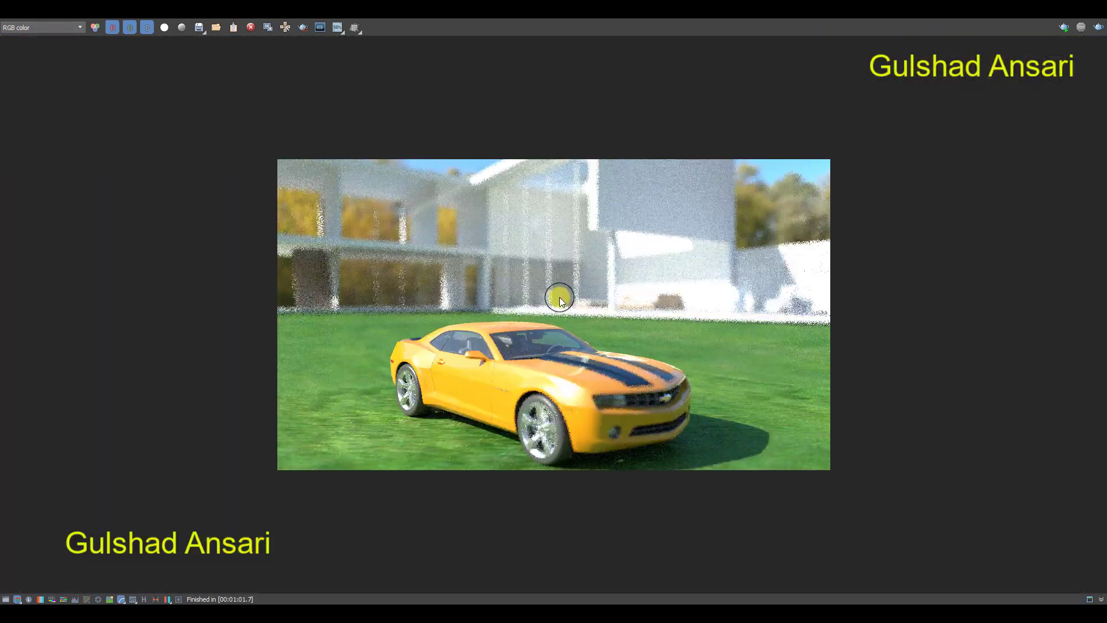
pyautogui.scroll(1, 561, 294)
pyautogui.click(1098, 29)
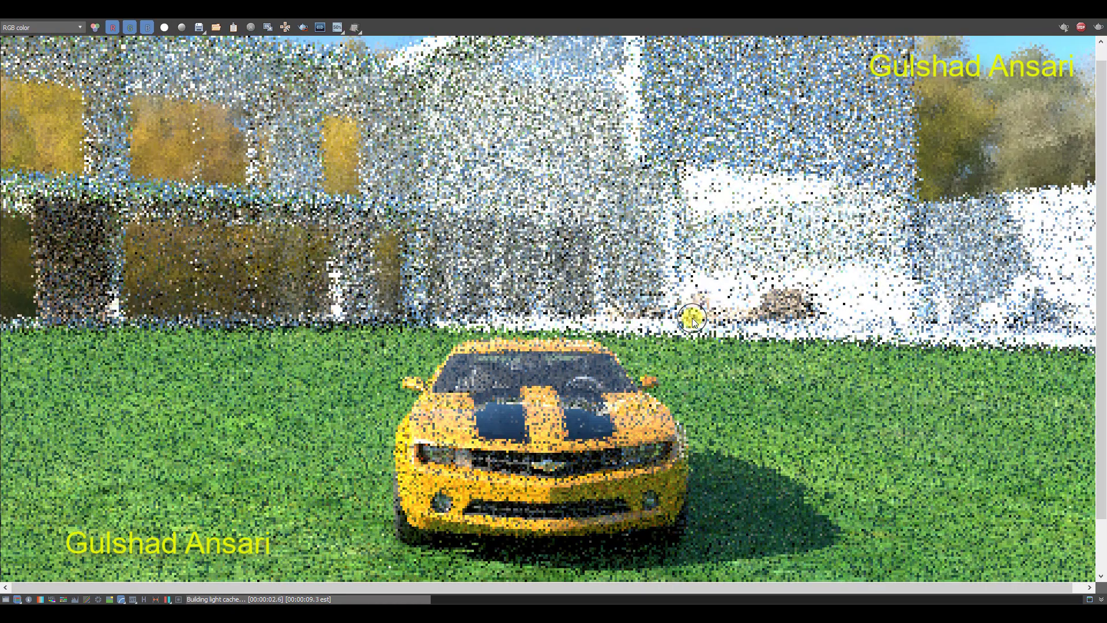
# Examine the focus on the front-facing car and the house behind it while the render progresses and once it finishes.
pyautogui.scroll(1, 627, 418)
pyautogui.scroll(-2, 628, 417)
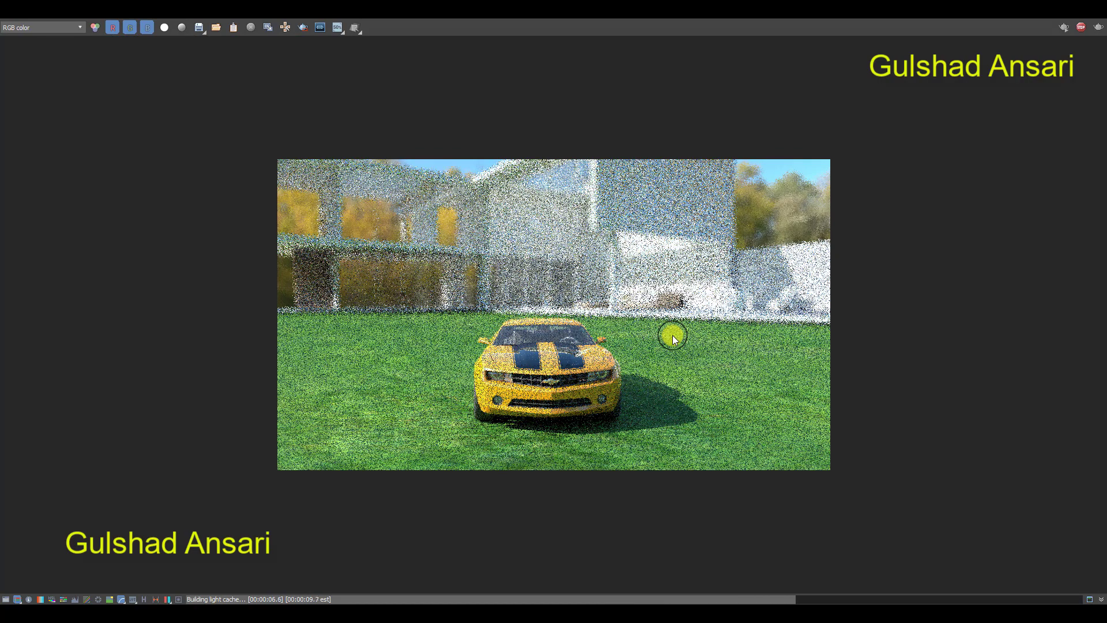
pyautogui.scroll(1, 536, 407)
pyautogui.scroll(2, 527, 389)
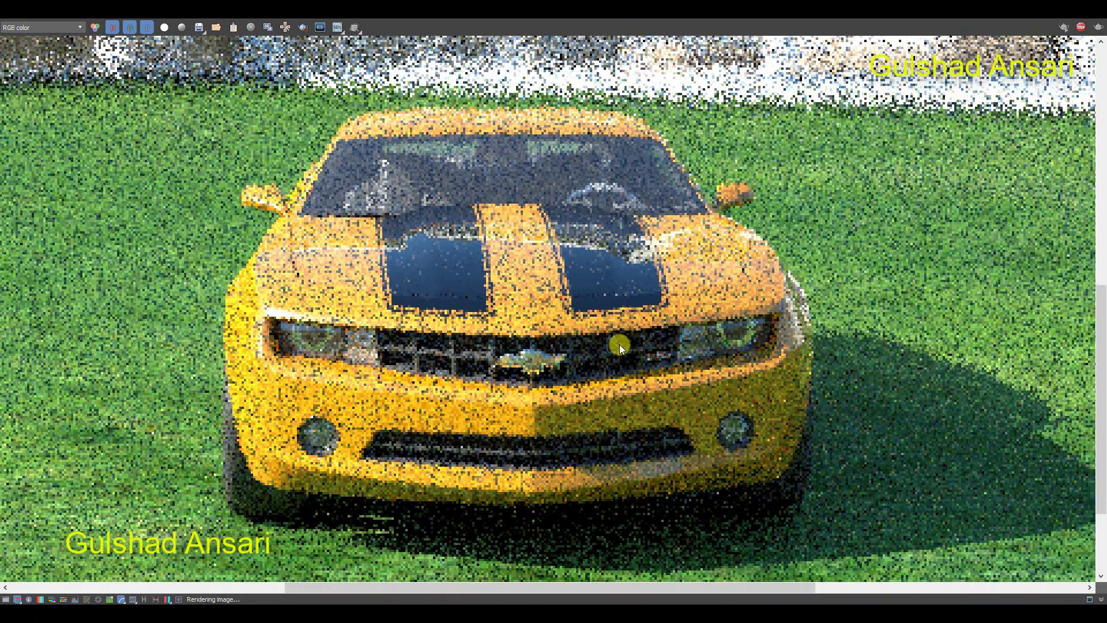
pyautogui.scroll(-2, 613, 354)
pyautogui.scroll(-2, 594, 347)
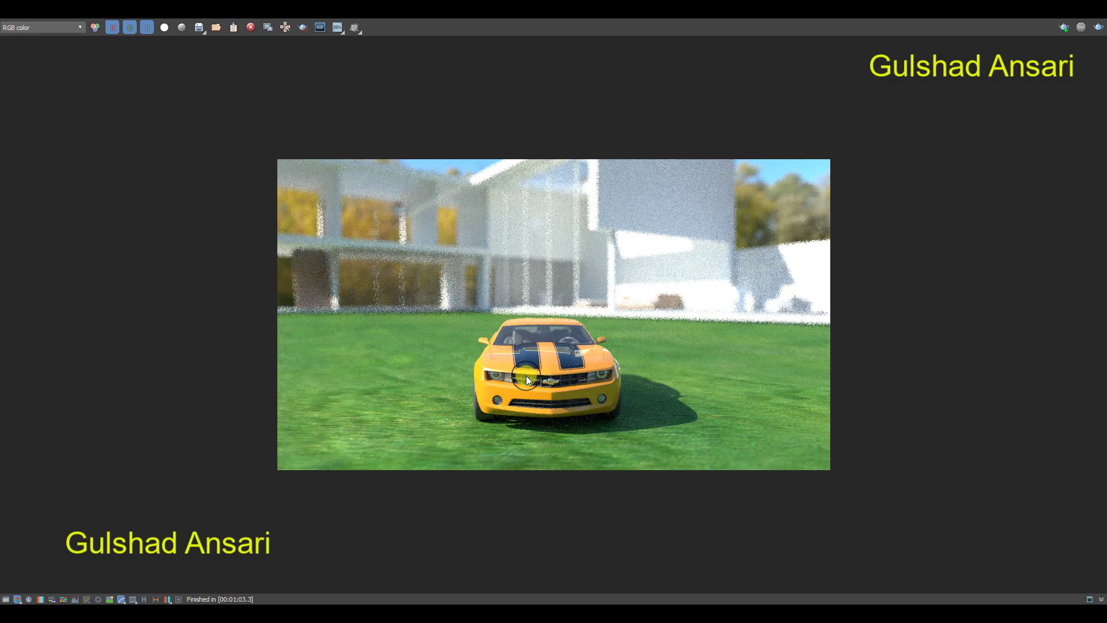
pyautogui.scroll(2, 526, 376)
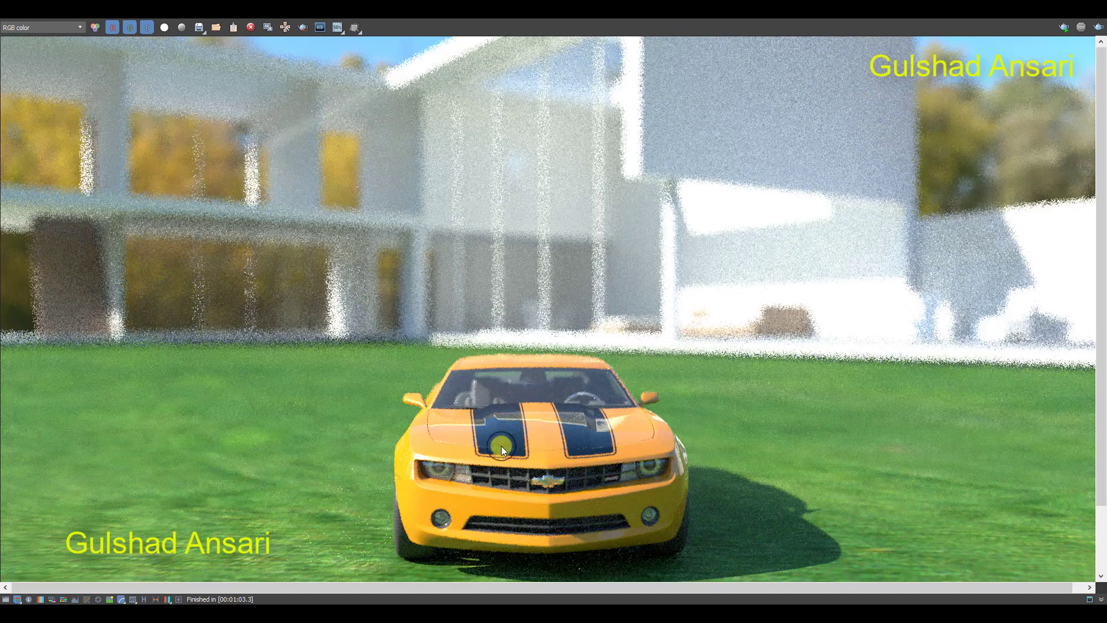
pyautogui.scroll(2, 569, 512)
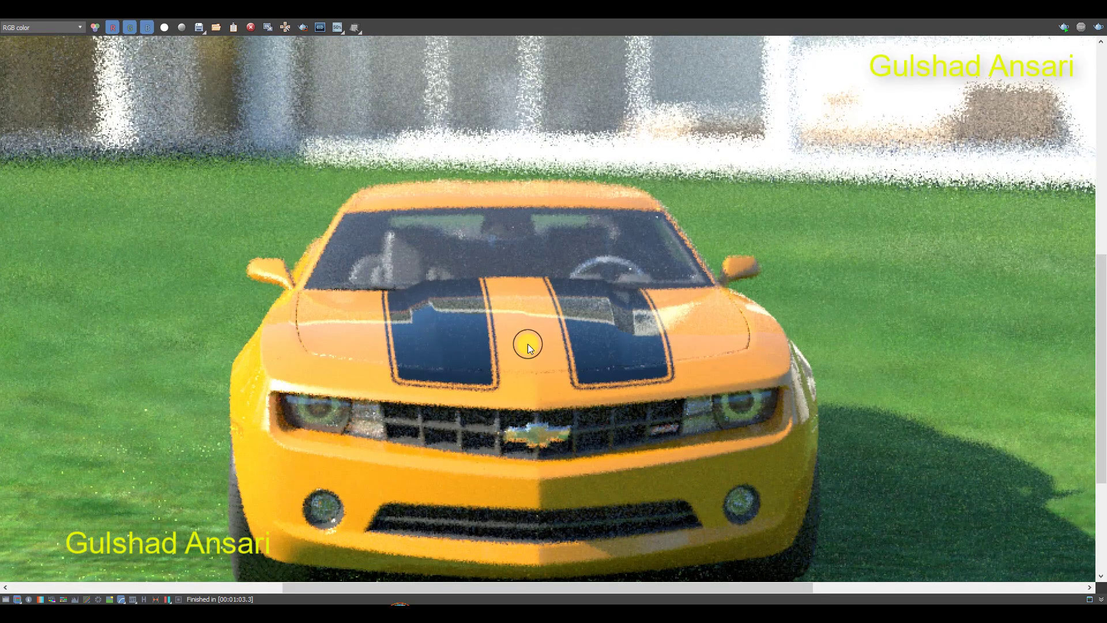
pyautogui.scroll(-3, 519, 323)
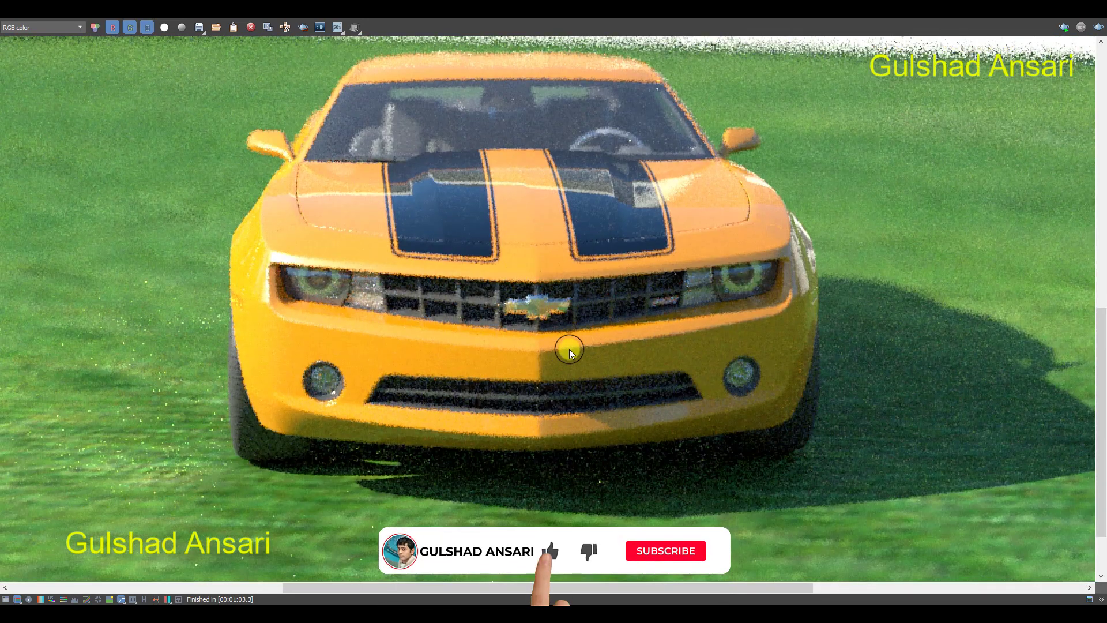
pyautogui.scroll(-2, 507, 353)
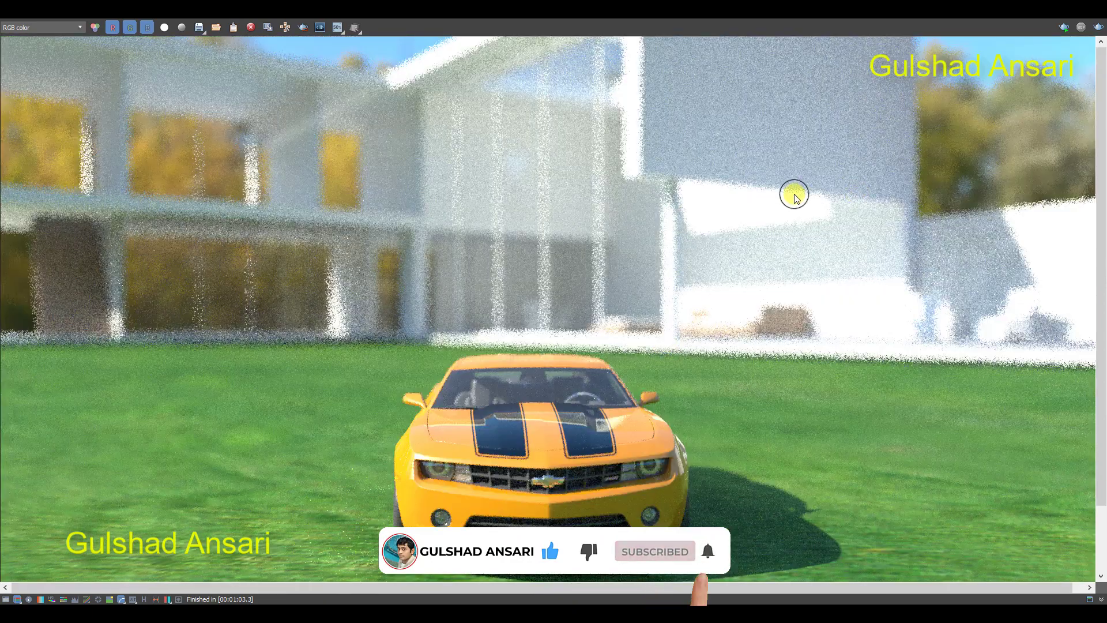
pyautogui.scroll(-2, 559, 276)
pyautogui.scroll(2, 572, 395)
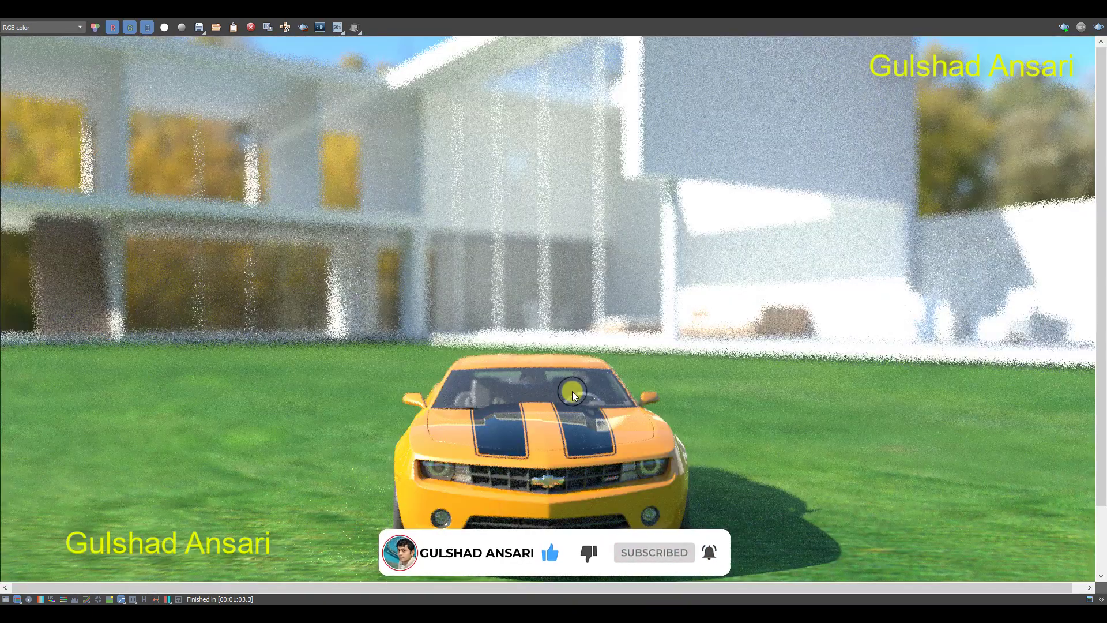
pyautogui.scroll(-1, 507, 237)
pyautogui.scroll(-2, 548, 247)
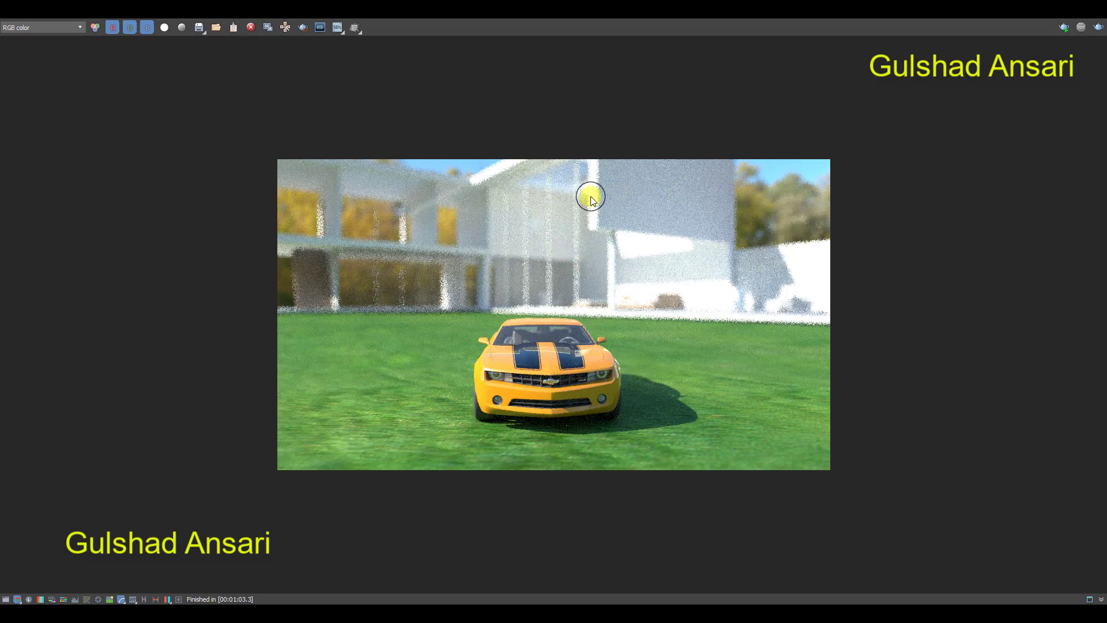
# Return to the four-viewport layout and raise the focus distance of VRayCam003 to 34'7 7/32".
pyautogui.click(1093, 10)
pyautogui.hotkey('alt', 'w')
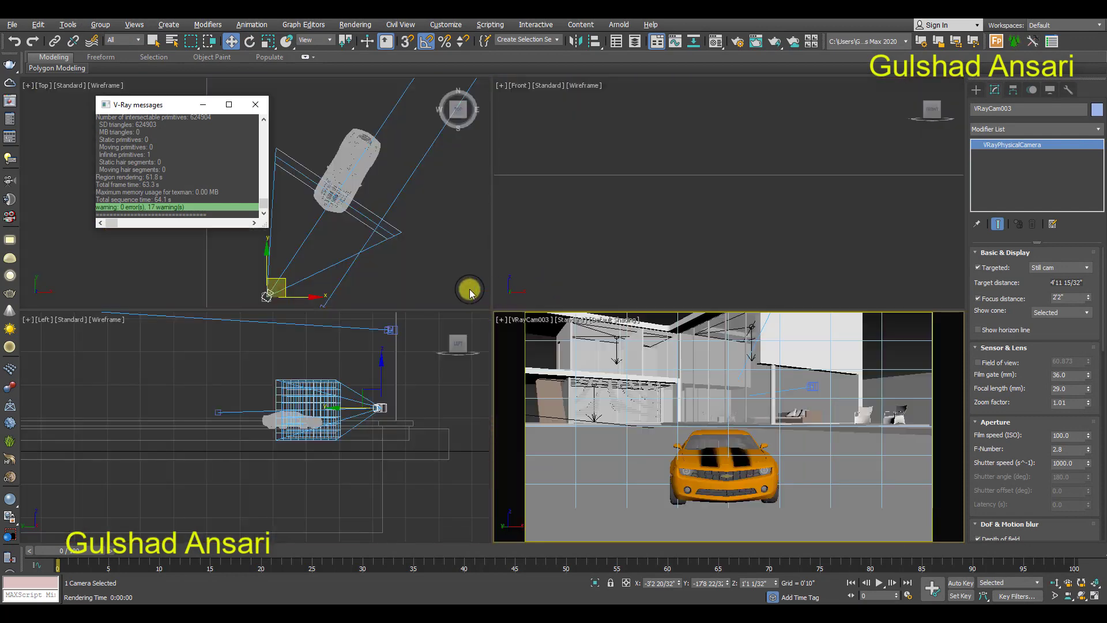
pyautogui.click(342, 246)
pyautogui.click(267, 293)
pyautogui.scroll(-4, 300, 251)
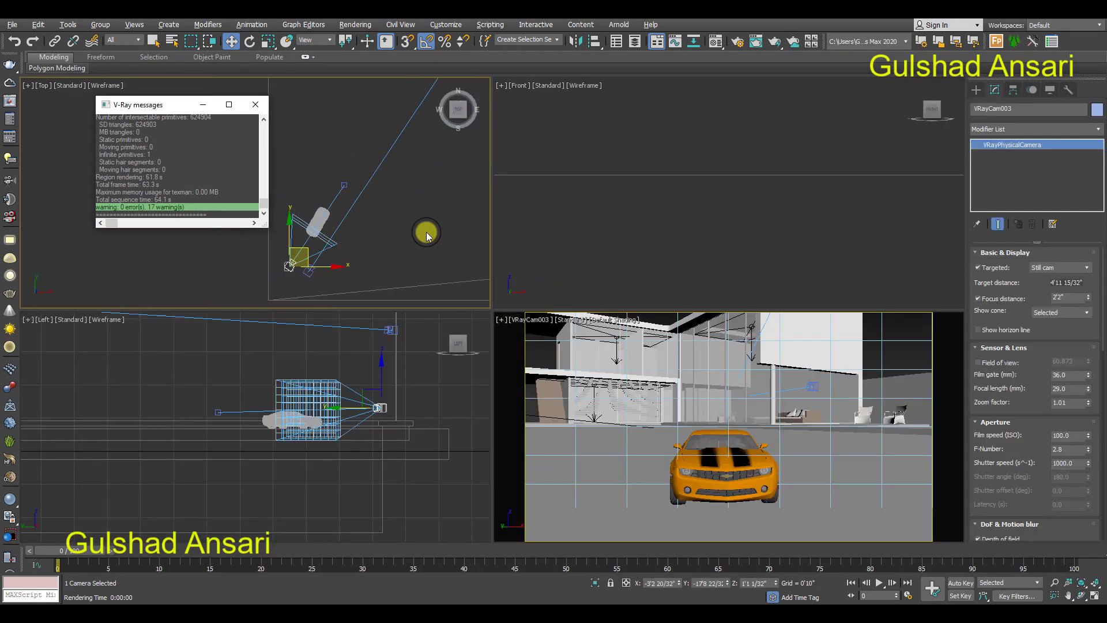
pyautogui.scroll(-4, 320, 240)
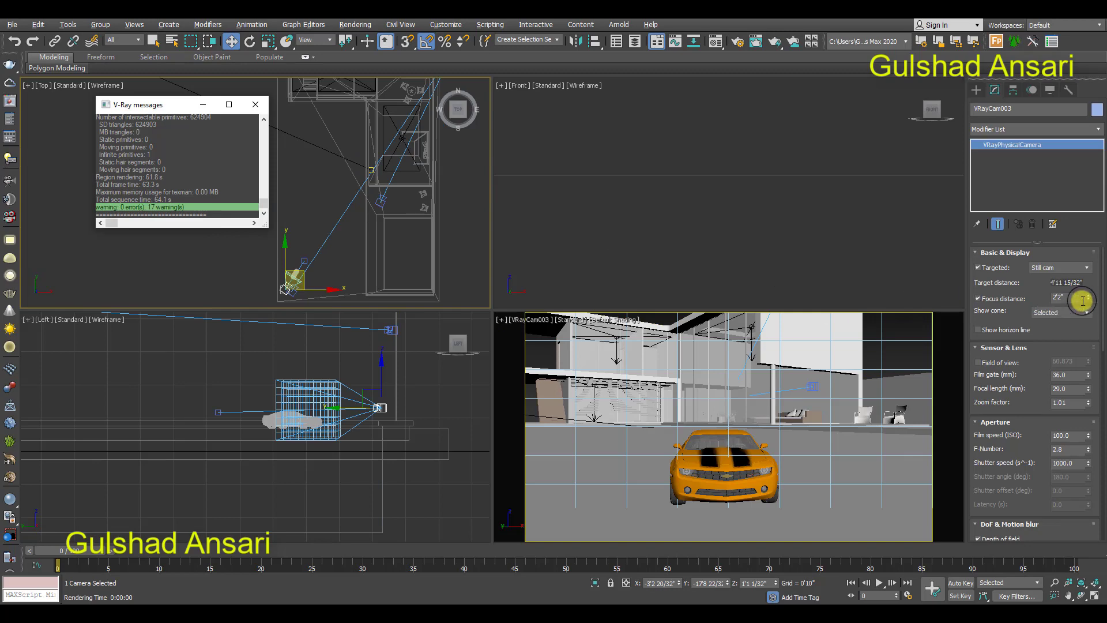
pyautogui.moveTo(1089, 298); pyautogui.dragTo(988, 593)
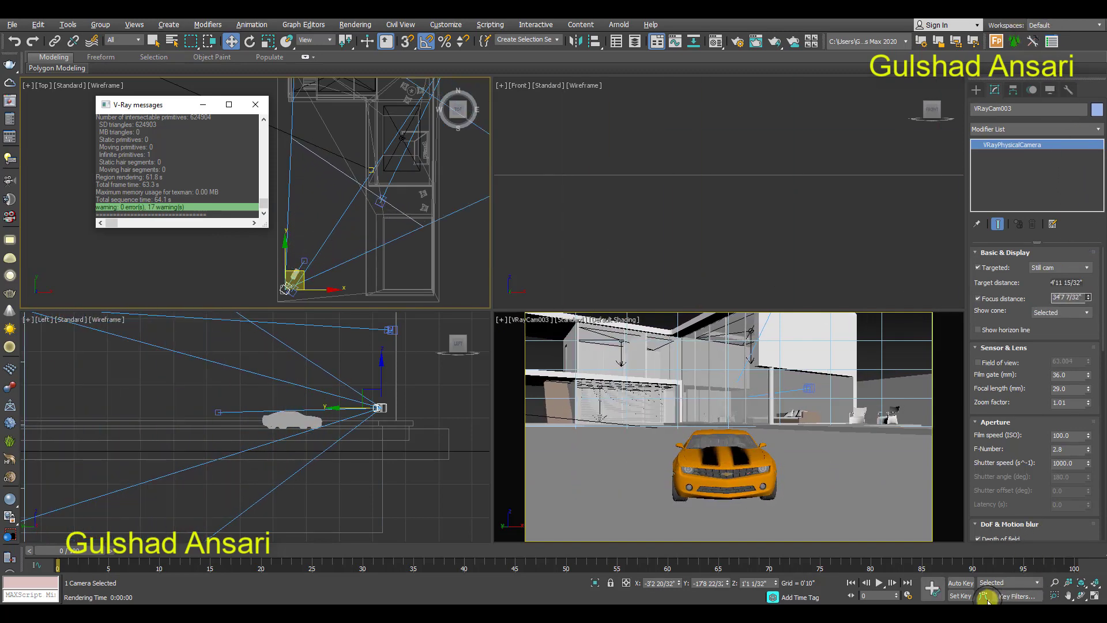
# Reduce the focus distance of VRayCam003 to 22'0 5/32", checking its focus planes against the house in the Top view.
pyautogui.scroll(-2, 354, 271)
pyautogui.scroll(-6, 380, 248)
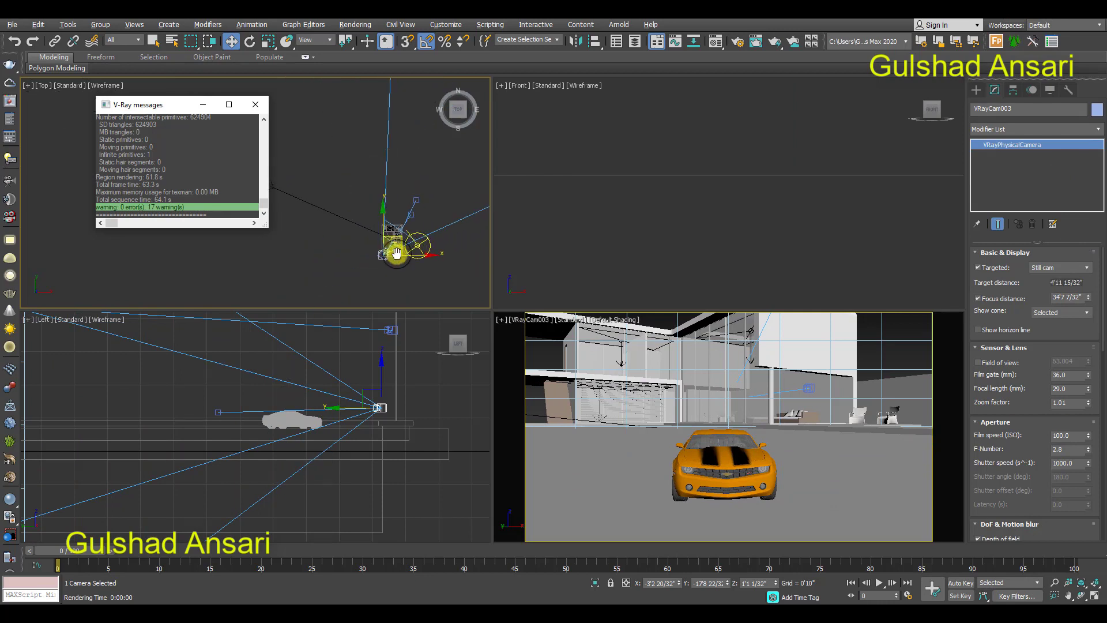
pyautogui.moveTo(396, 255); pyautogui.dragTo(408, 289, button='middle')
pyautogui.scroll(6, 309, 265)
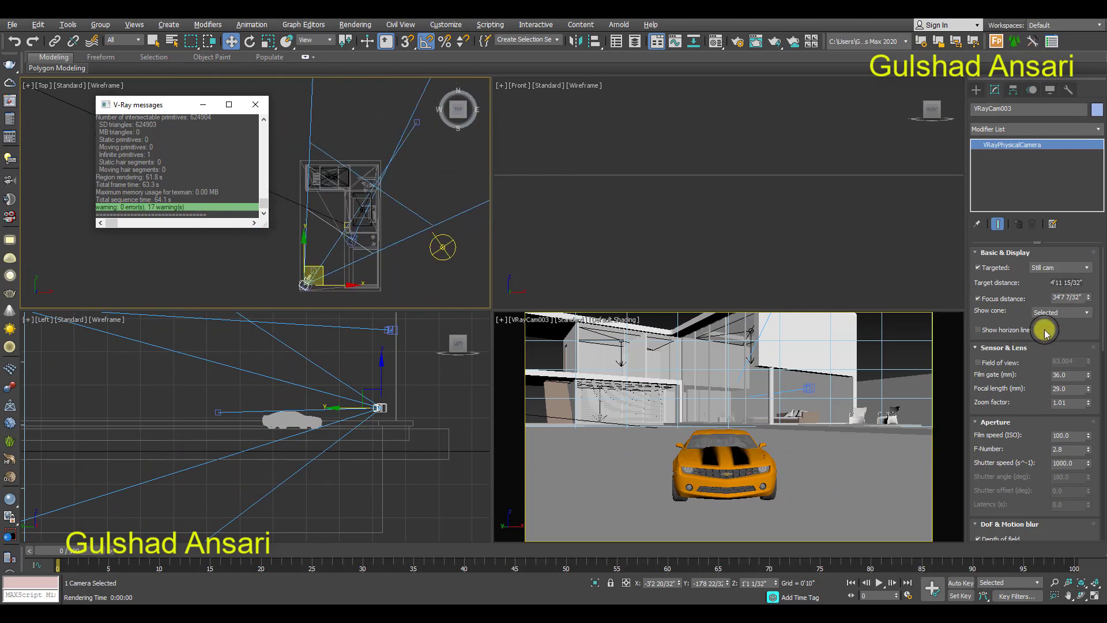
pyautogui.click(1089, 300)
pyautogui.moveTo(1088, 301); pyautogui.dragTo(1089, 300)
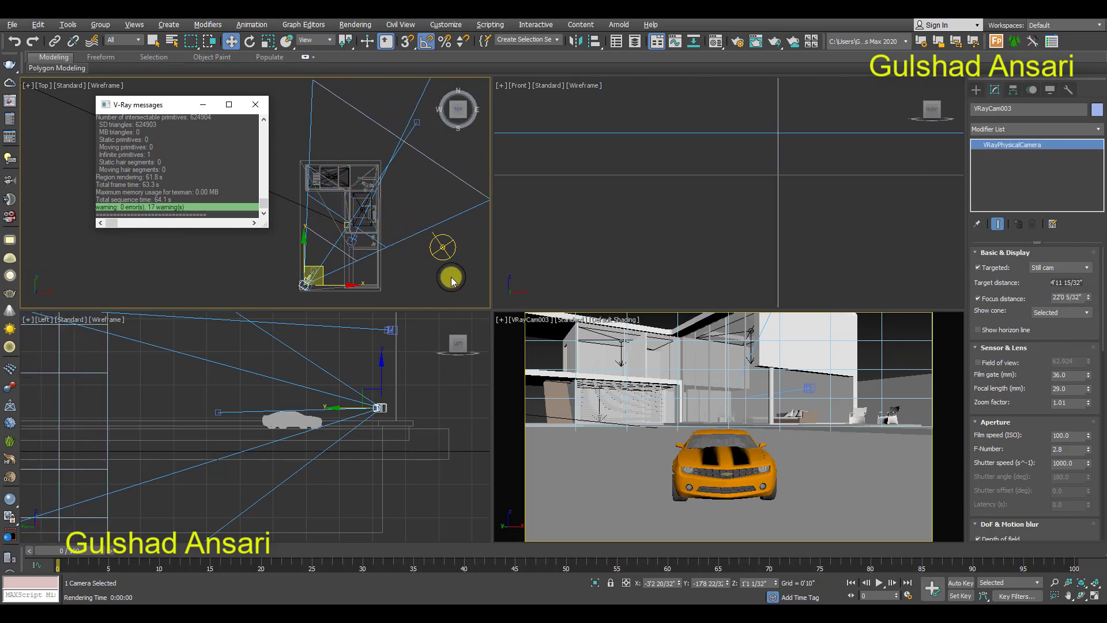
# Deselect the camera, maximize the VRayCam003 view and reopen the V-Ray frame buffer.
pyautogui.click(447, 297)
pyautogui.rightClick(808, 393)
pyautogui.hotkey('alt', 'w')
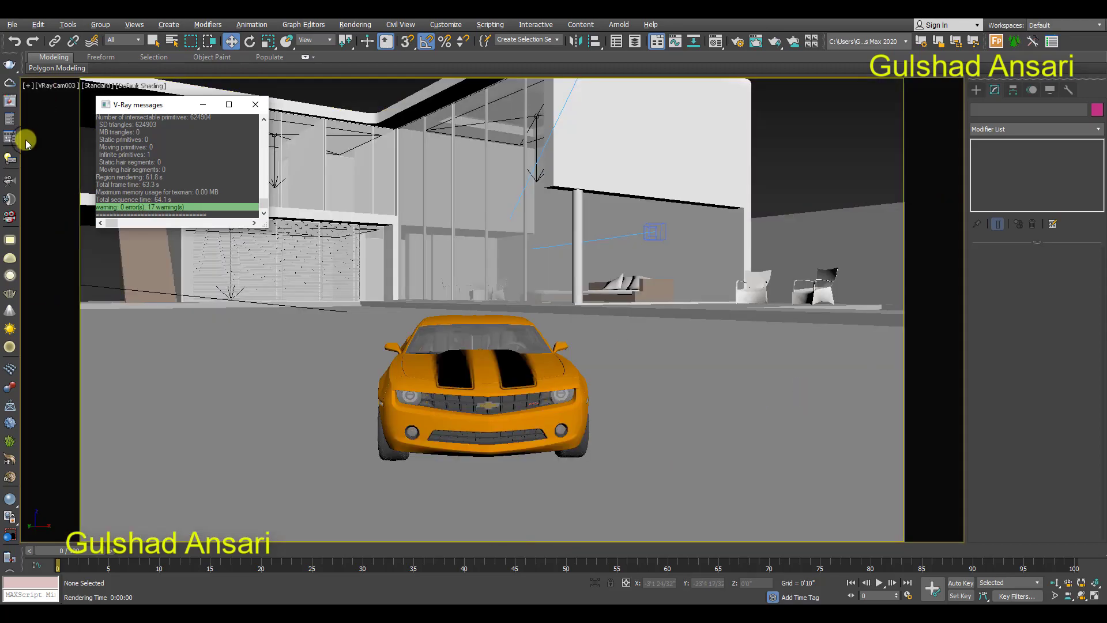
pyautogui.click(12, 107)
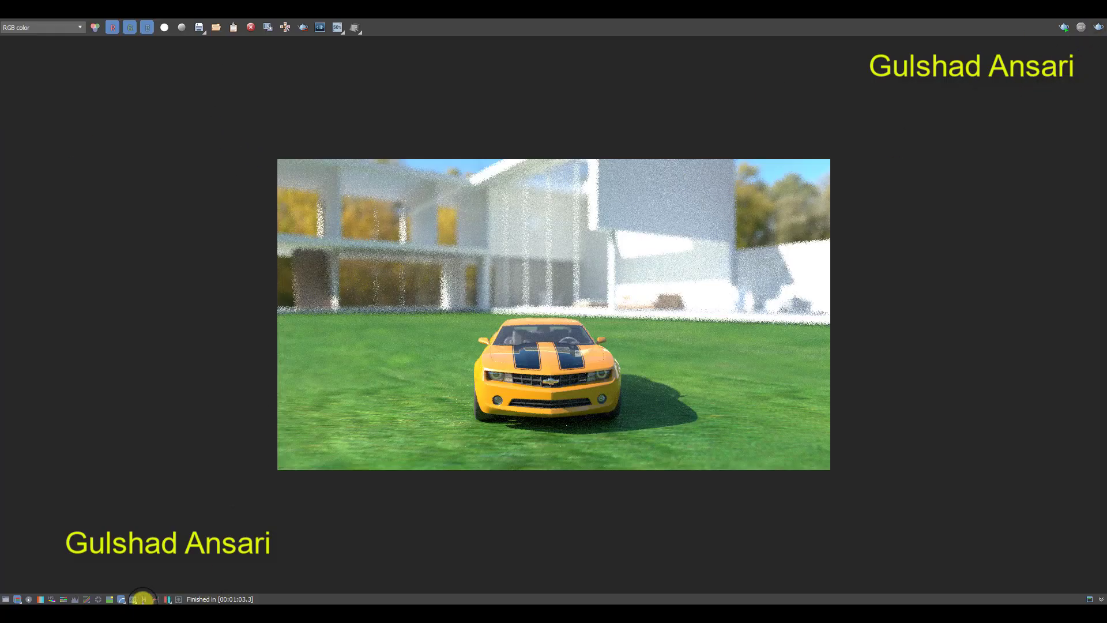
# Show and enable the frame buffer's render history, and save the current car-focused render to it.
pyautogui.click(143, 600)
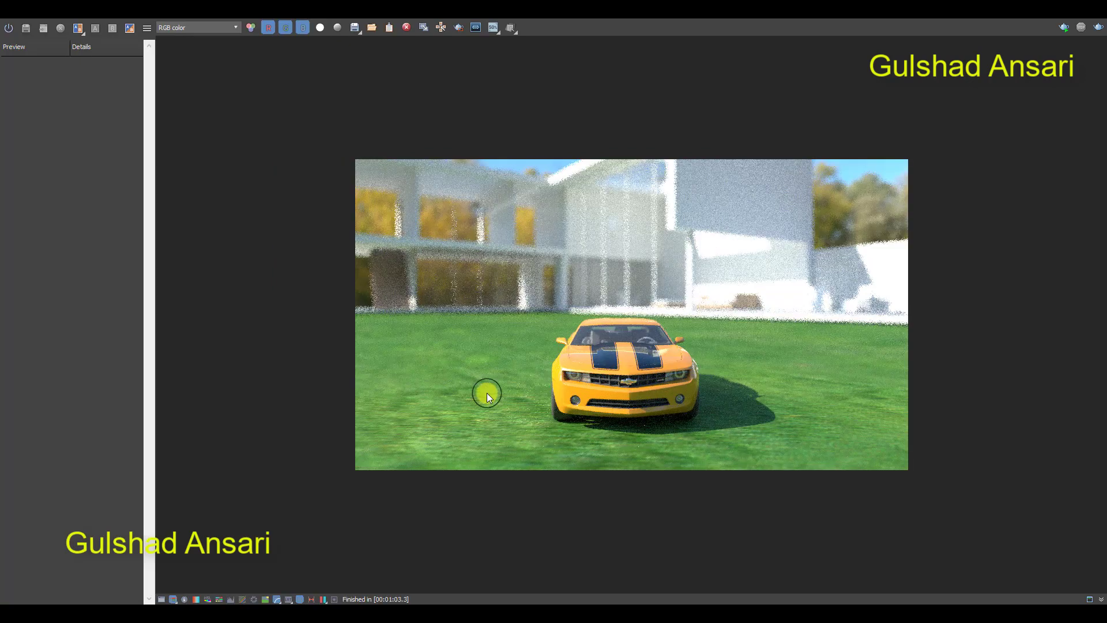
pyautogui.click(9, 30)
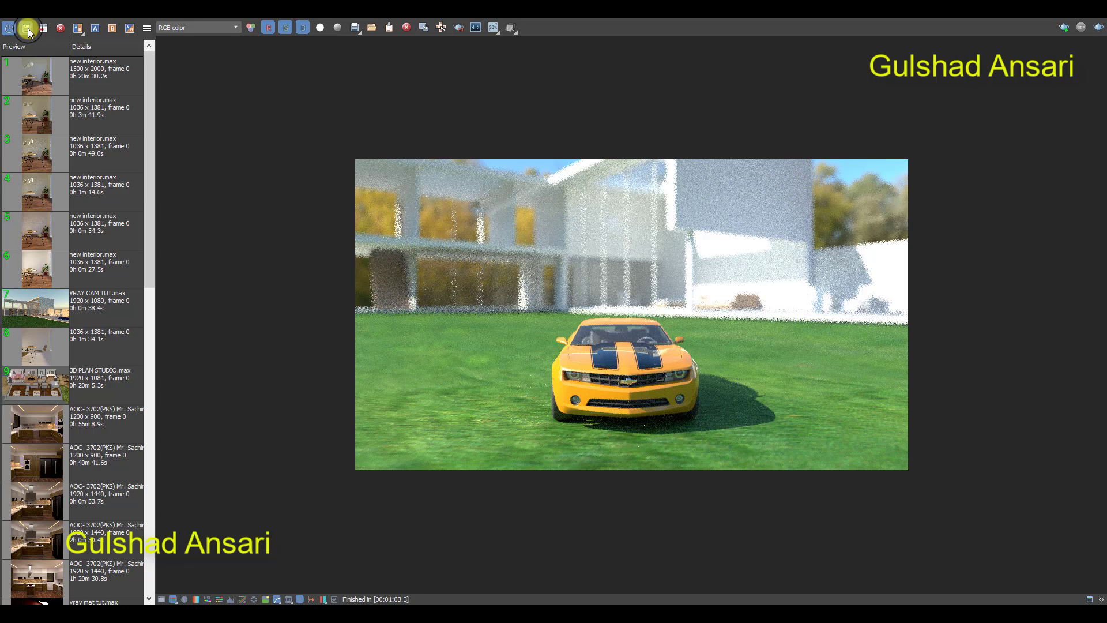
pyautogui.click(26, 28)
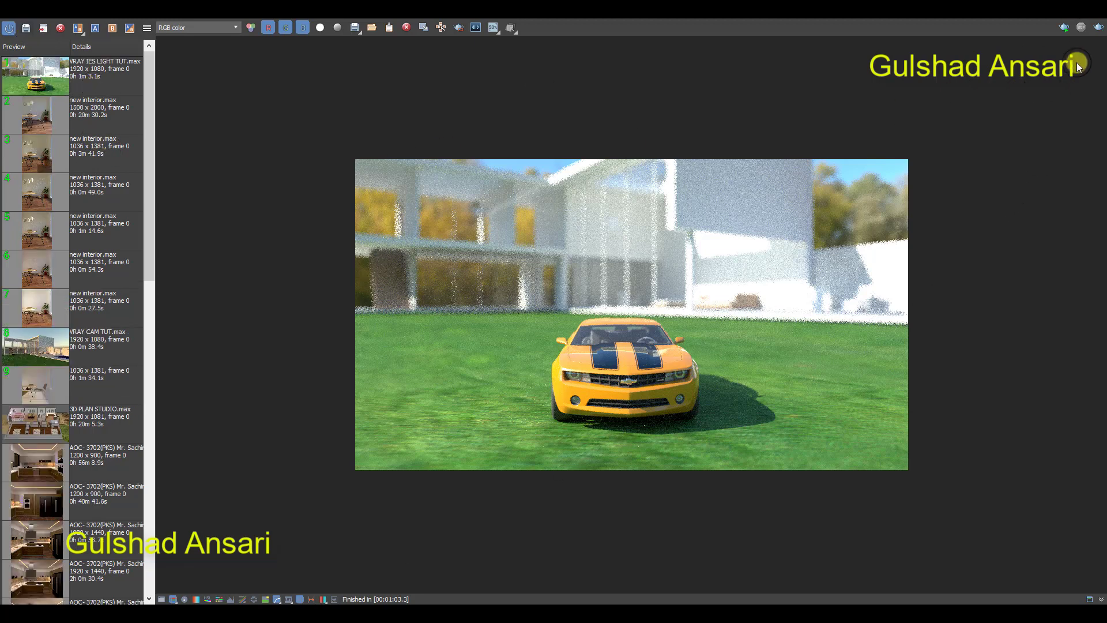
# Start a production render with the new focus distance and examine the focus on the house and the car.
pyautogui.click(1098, 29)
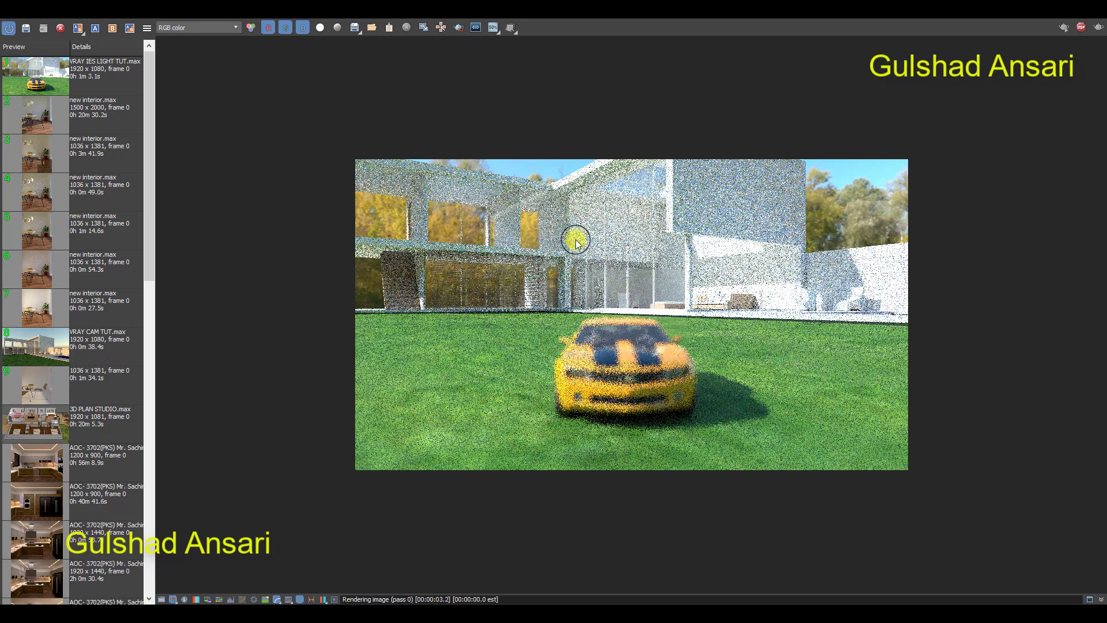
pyautogui.scroll(2, 667, 277)
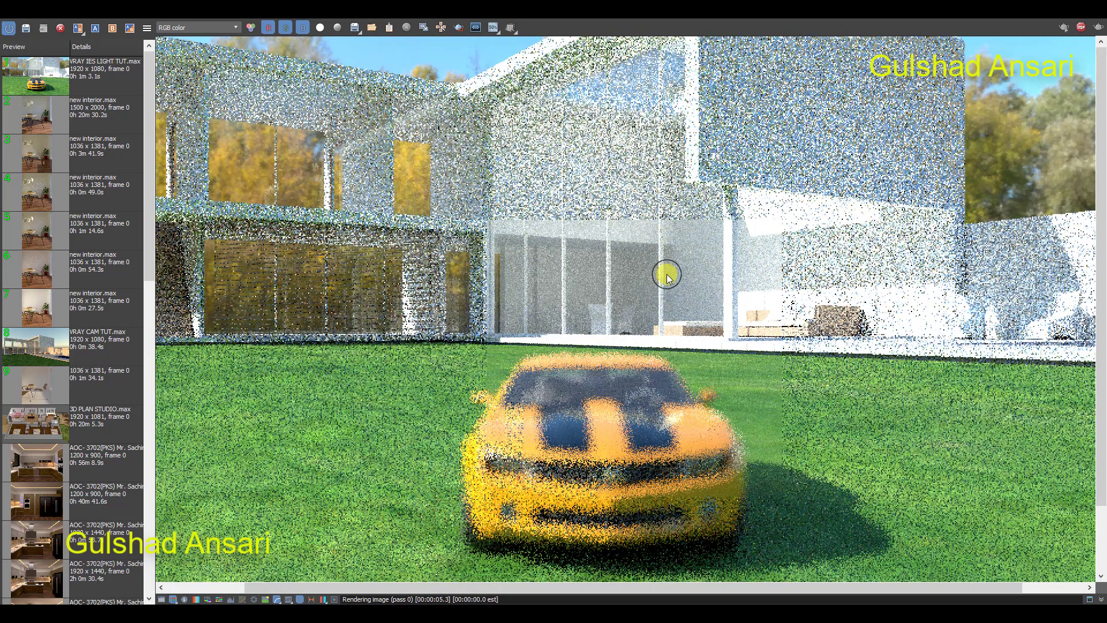
pyautogui.moveTo(726, 245); pyautogui.dragTo(781, 369, button='middle')
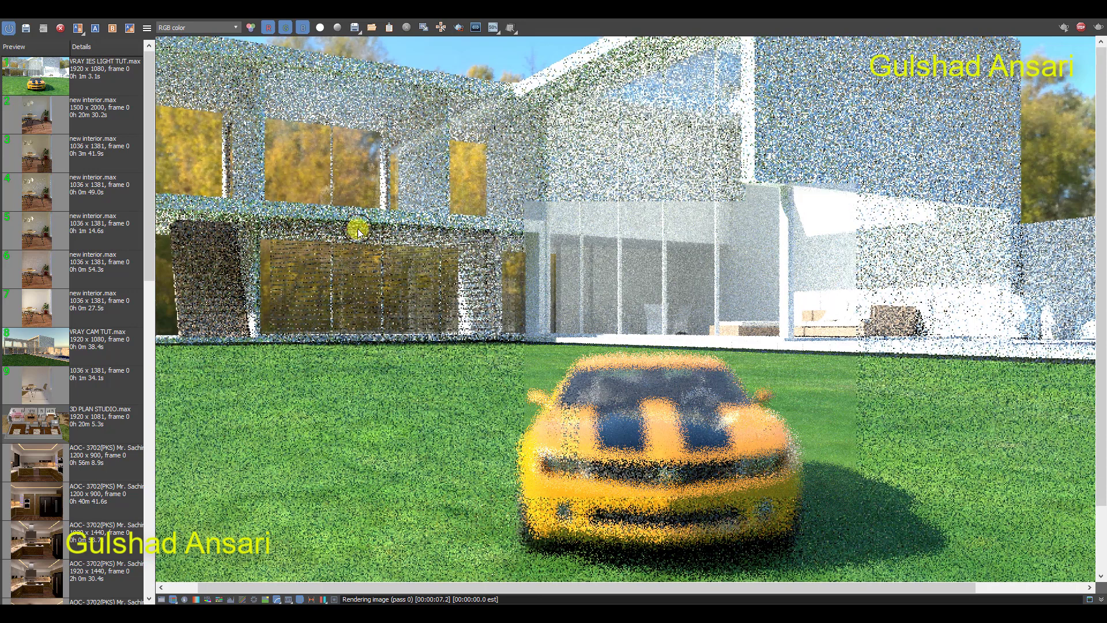
pyautogui.scroll(-2, 690, 386)
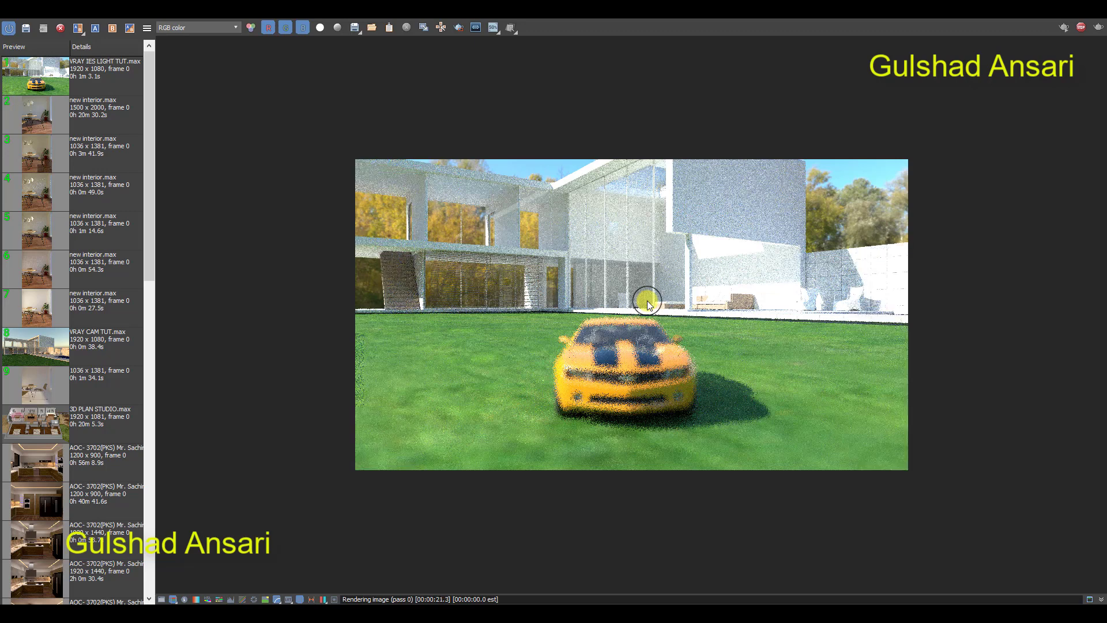
pyautogui.scroll(1, 865, 279)
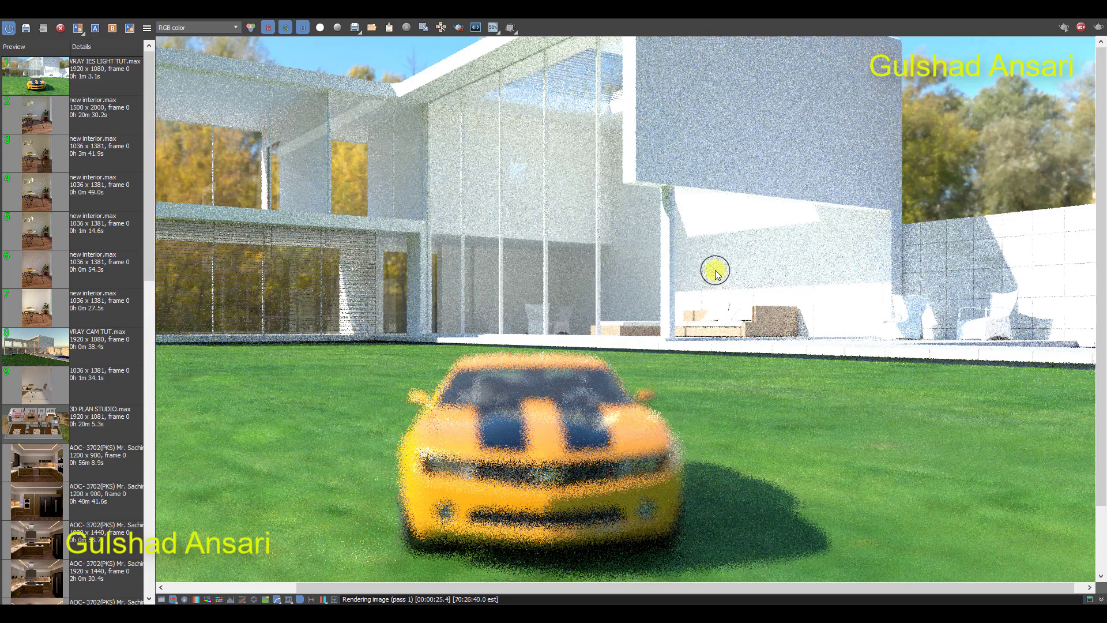
pyautogui.scroll(-1, 714, 256)
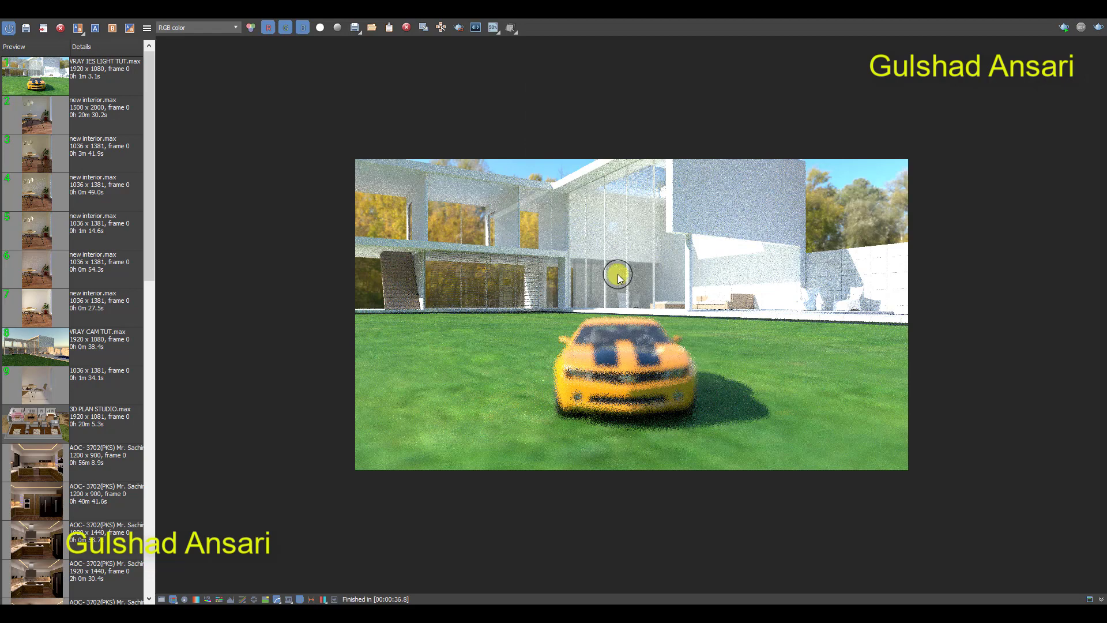
pyautogui.scroll(2, 620, 275)
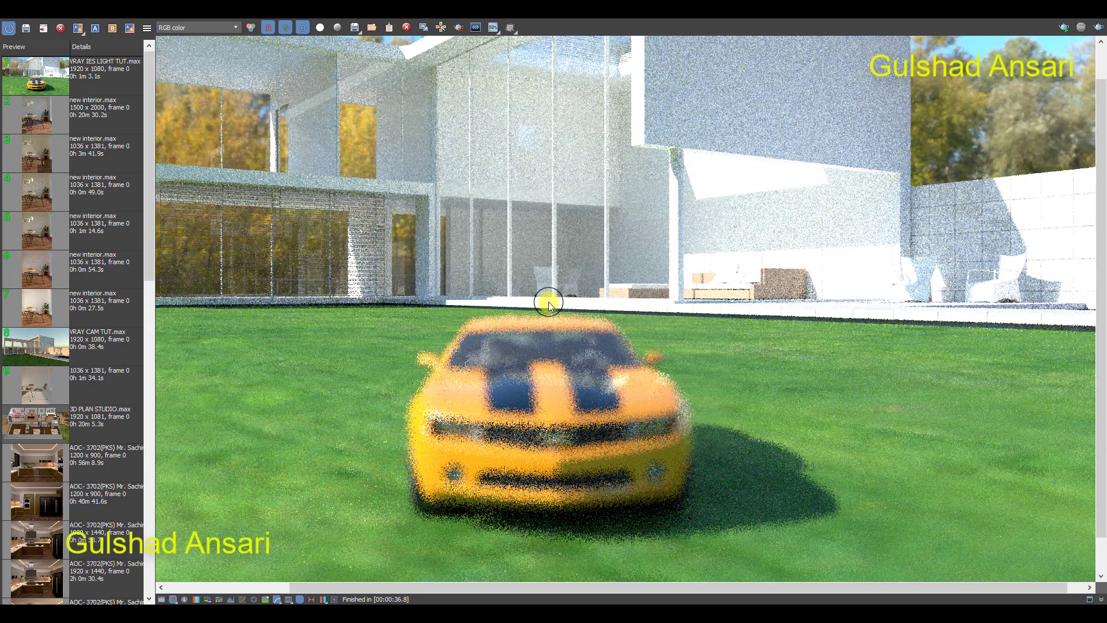
pyautogui.scroll(-2, 580, 265)
pyautogui.scroll(2, 653, 238)
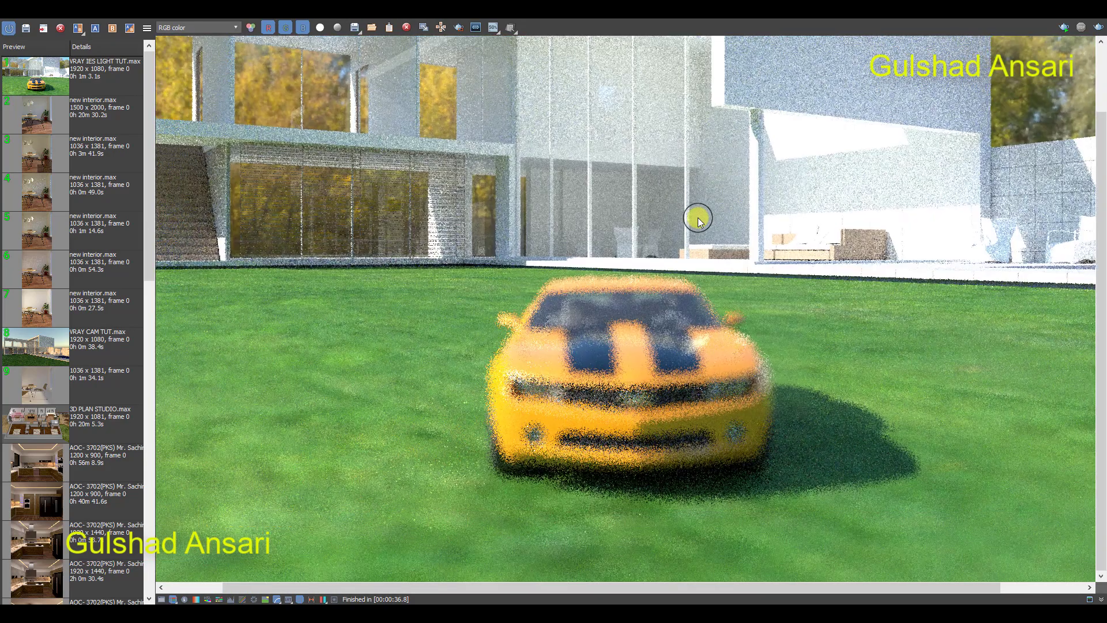
pyautogui.scroll(-2, 700, 215)
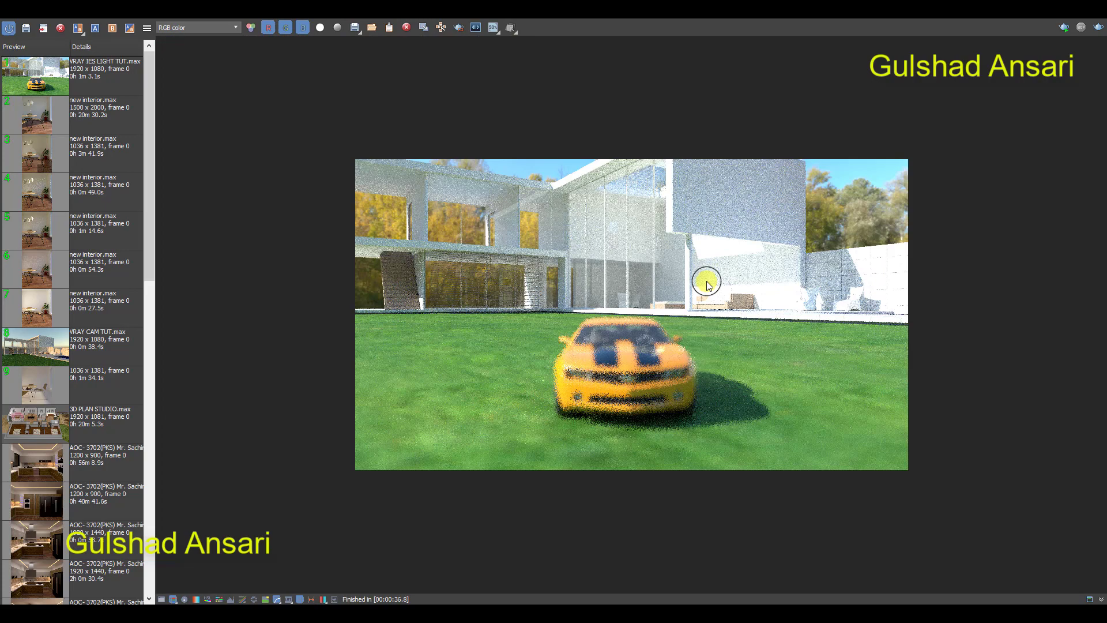
pyautogui.scroll(2, 632, 355)
pyautogui.scroll(-2, 733, 249)
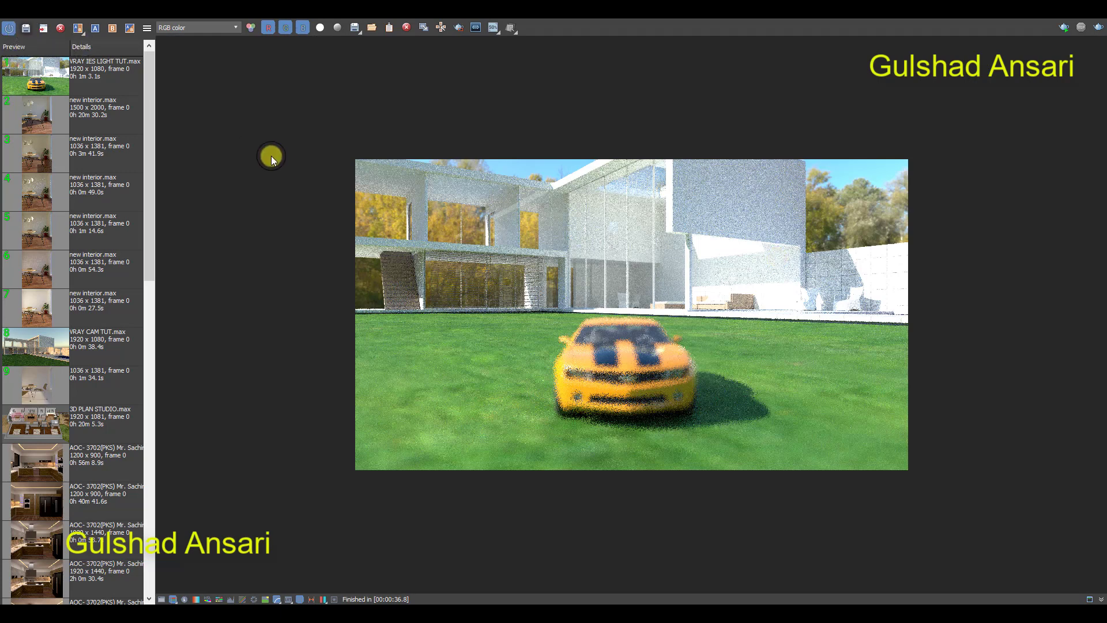
# Save the new render to the history and compare it as image A with the earlier car-focused render as image B.
pyautogui.click(52, 83)
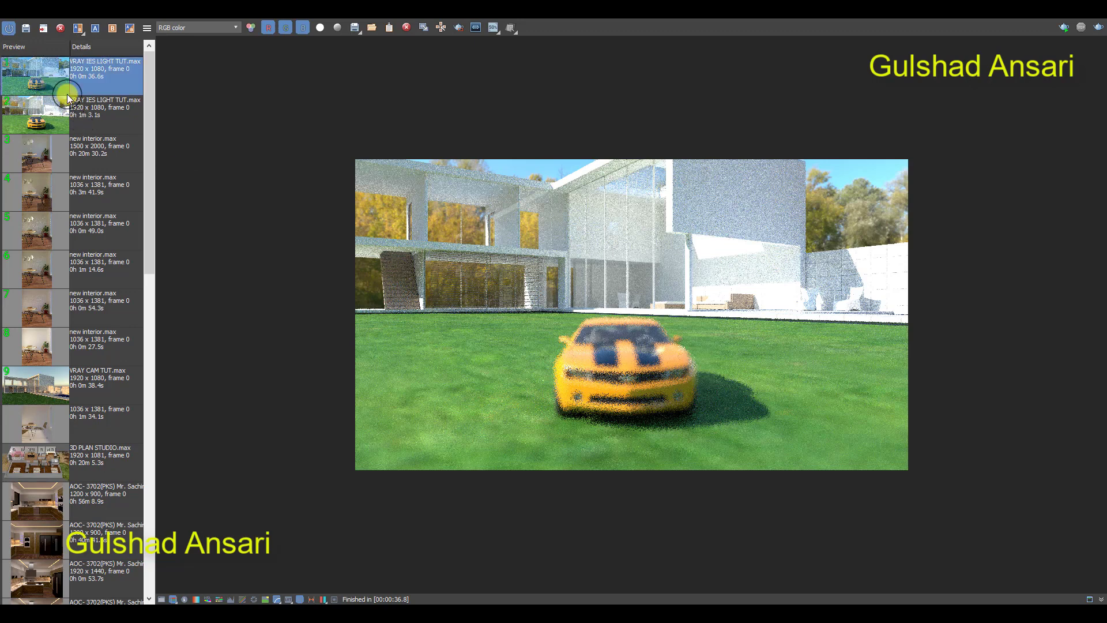
pyautogui.click(97, 29)
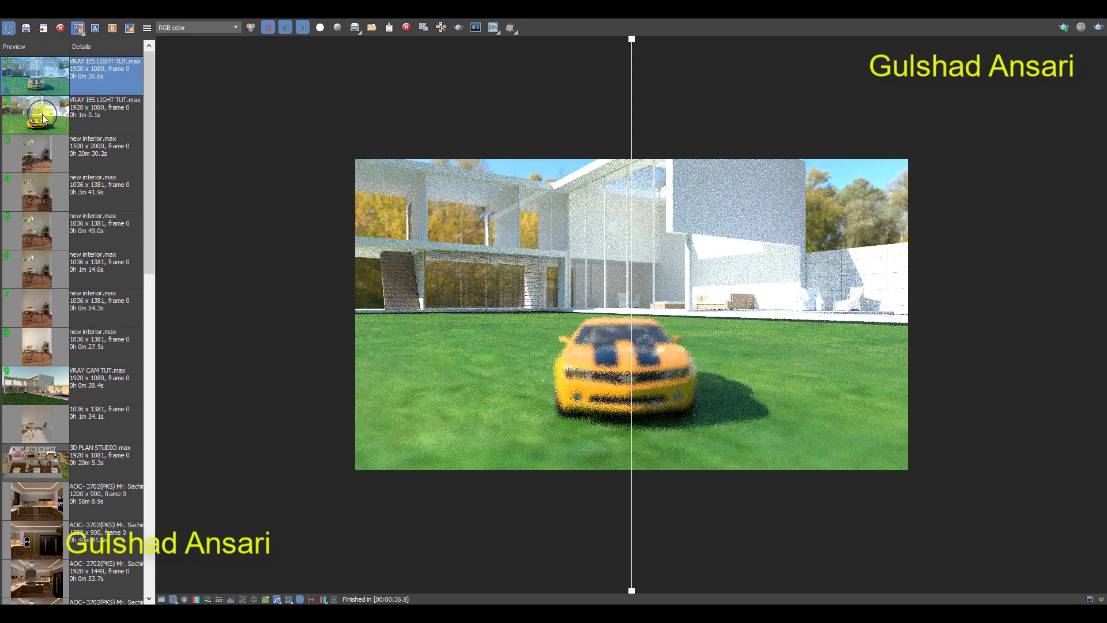
pyautogui.click(112, 30)
pyautogui.moveTo(632, 46); pyautogui.dragTo(306, 55)
pyautogui.scroll(2, 615, 387)
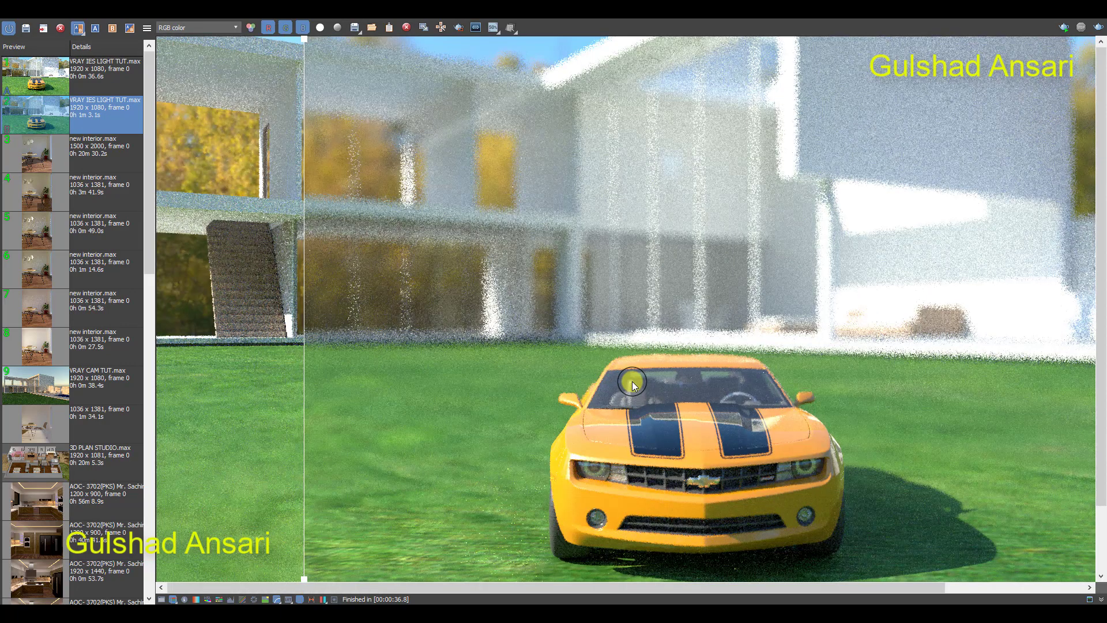
pyautogui.scroll(-3, 731, 195)
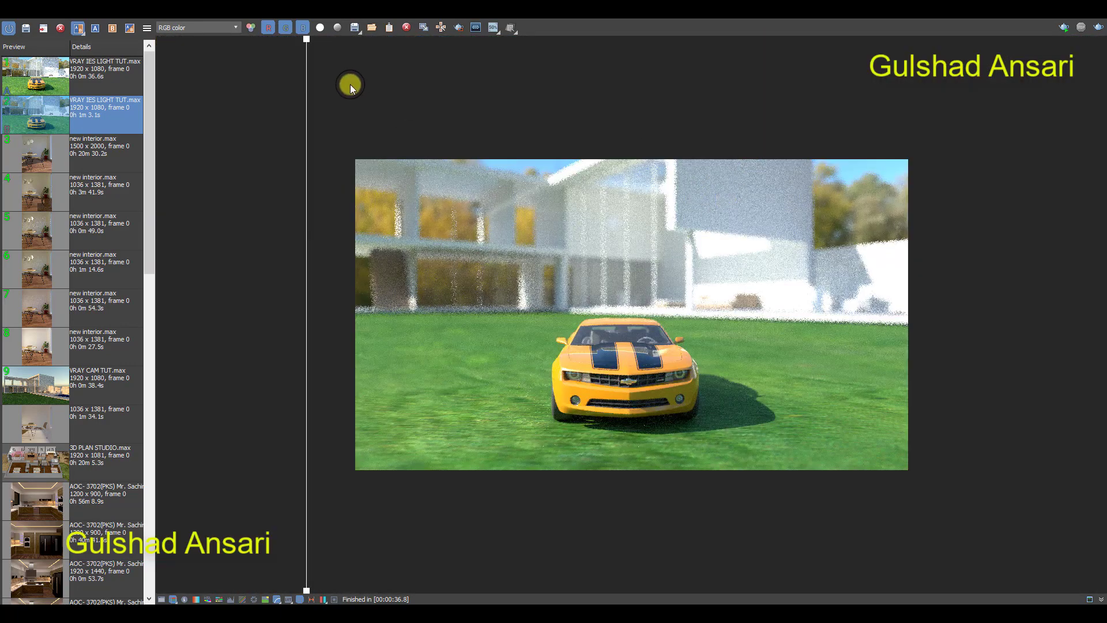
# Move the A/B divider back and forth across the enlarged renders to compare the focus on the house and the car.
pyautogui.moveTo(308, 42); pyautogui.dragTo(920, 138)
pyautogui.scroll(2, 621, 380)
pyautogui.moveTo(564, 339); pyautogui.dragTo(892, 363, button='middle')
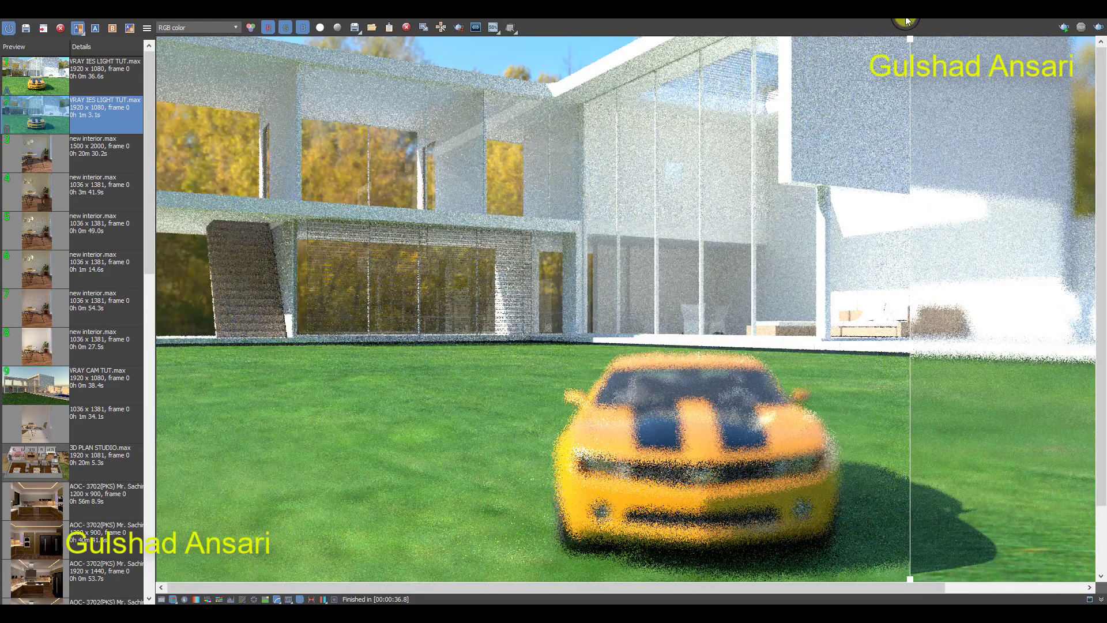
pyautogui.moveTo(910, 40); pyautogui.dragTo(850, 242)
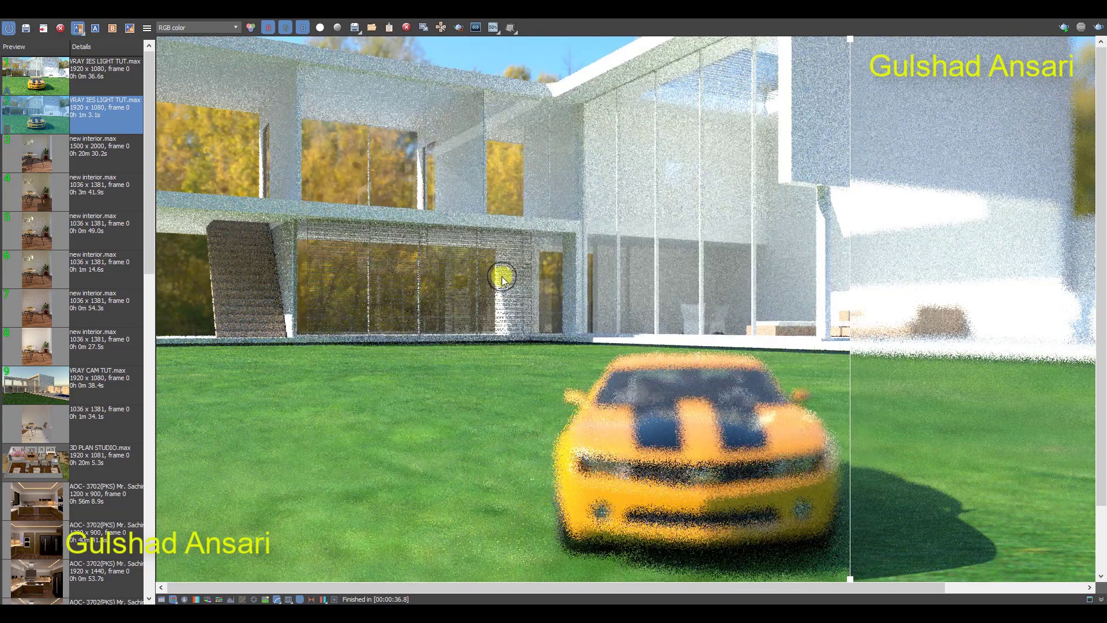
pyautogui.scroll(-1, 502, 277)
pyautogui.scroll(1, 642, 327)
pyautogui.moveTo(663, 337); pyautogui.dragTo(783, 277, button='middle')
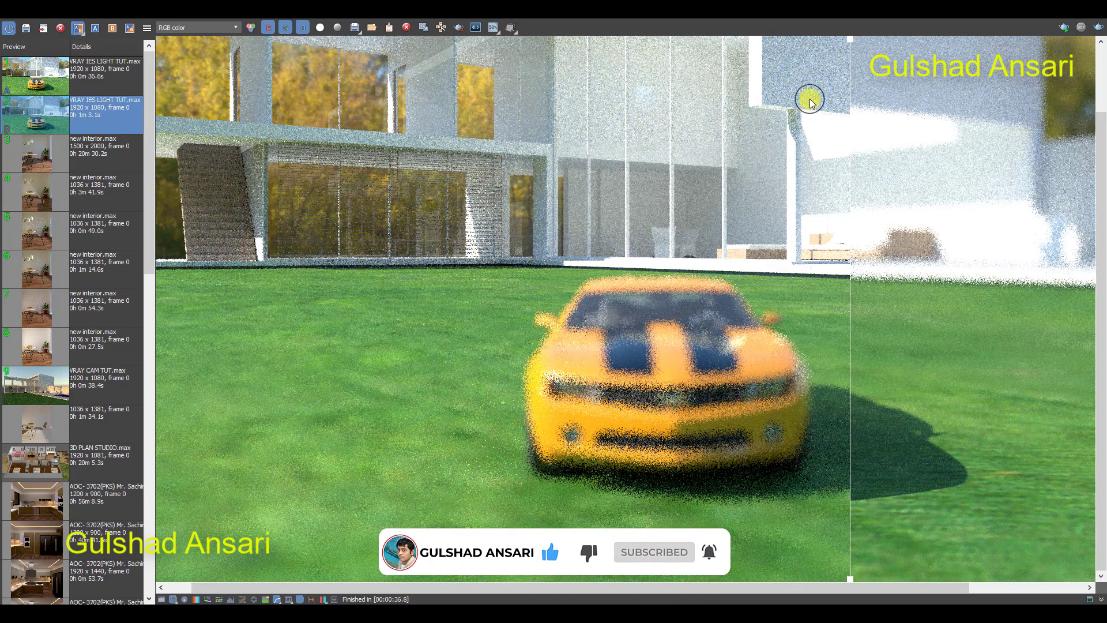
pyautogui.moveTo(851, 38); pyautogui.dragTo(400, 147)
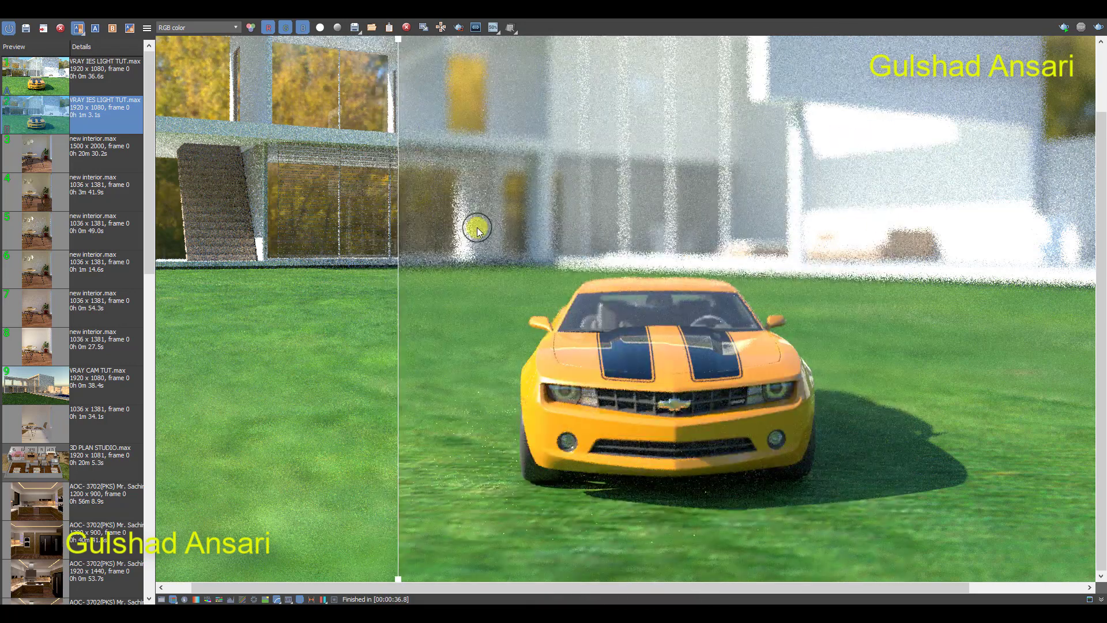
pyautogui.moveTo(401, 43); pyautogui.dragTo(853, 143)
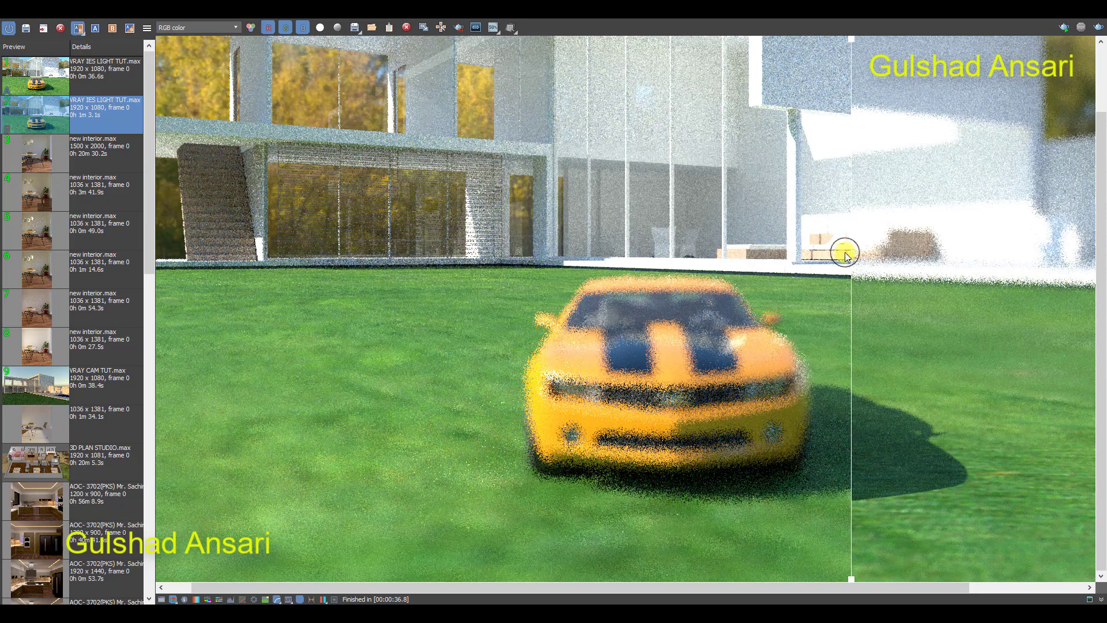
pyautogui.moveTo(851, 42); pyautogui.dragTo(295, 50)
pyautogui.scroll(-2, 703, 226)
pyautogui.scroll(3, 702, 226)
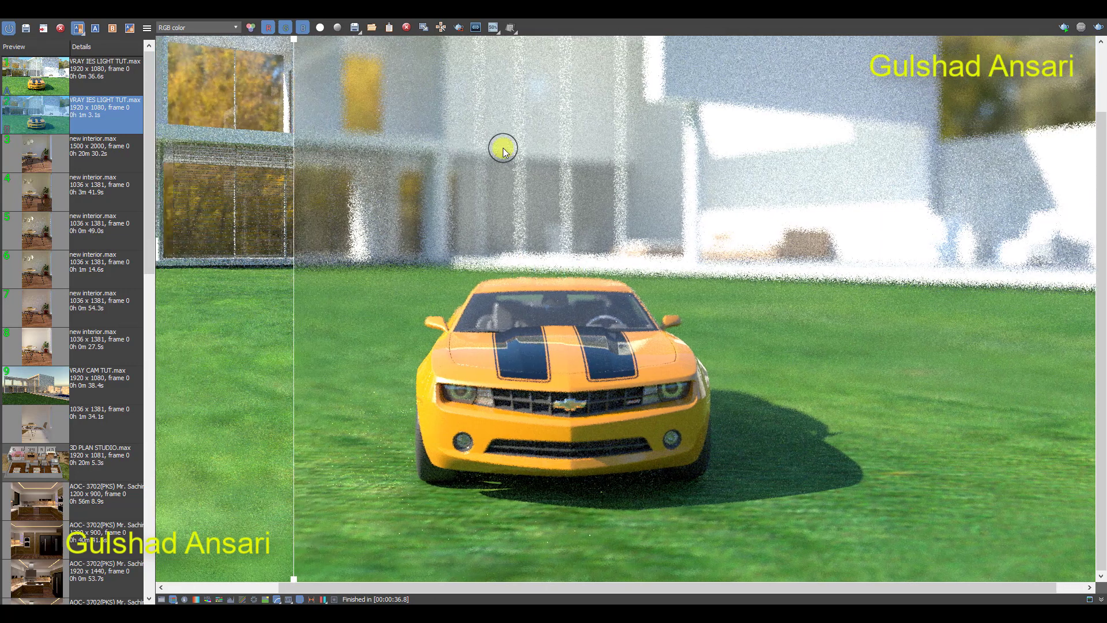
# Turn off the A/B comparison and examine the house-focused render on its own.
pyautogui.click(82, 31)
pyautogui.scroll(-1, 642, 288)
pyautogui.scroll(1, 633, 293)
pyautogui.scroll(-1, 636, 288)
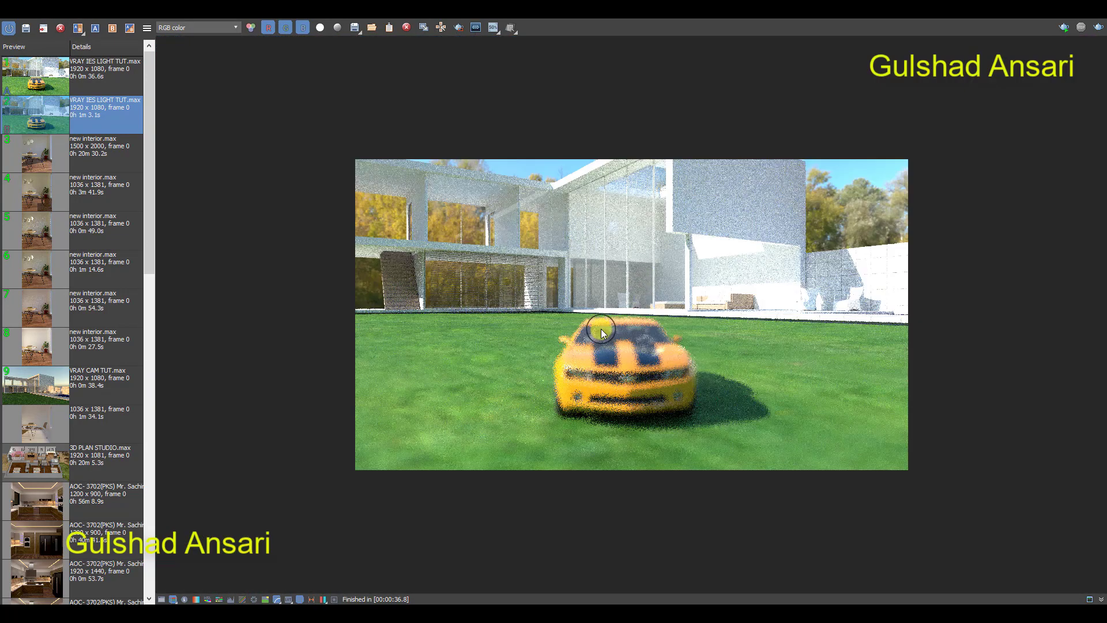
pyautogui.scroll(1, 601, 329)
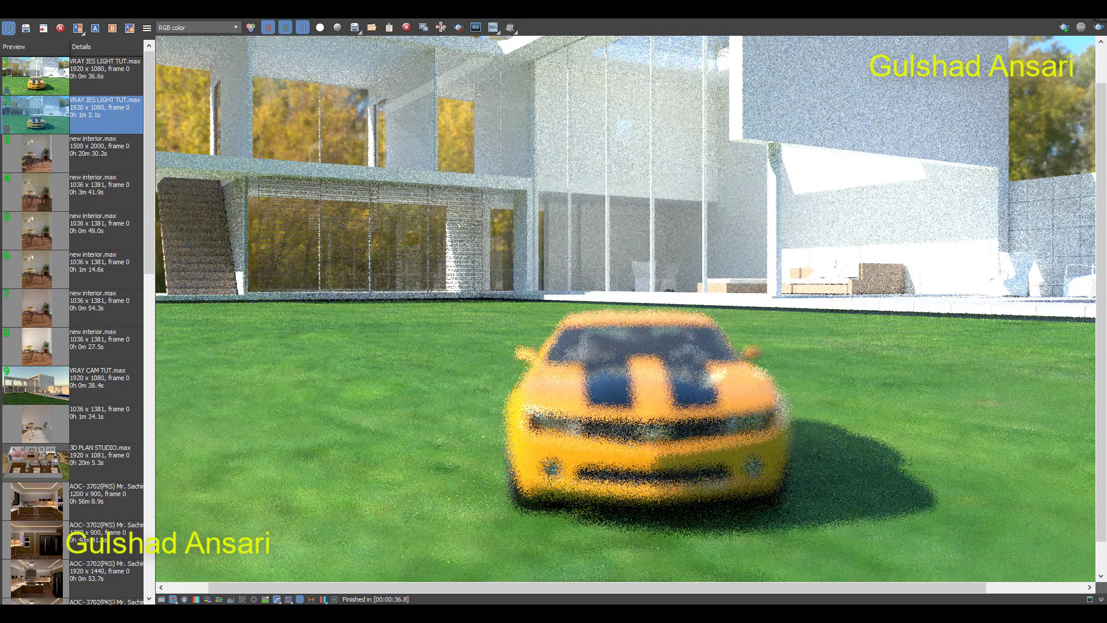
# Close the V-Ray frame buffer to return to the VRayCam003 view, and reopen it.
pyautogui.click(1098, 10)
pyautogui.click(254, 104)
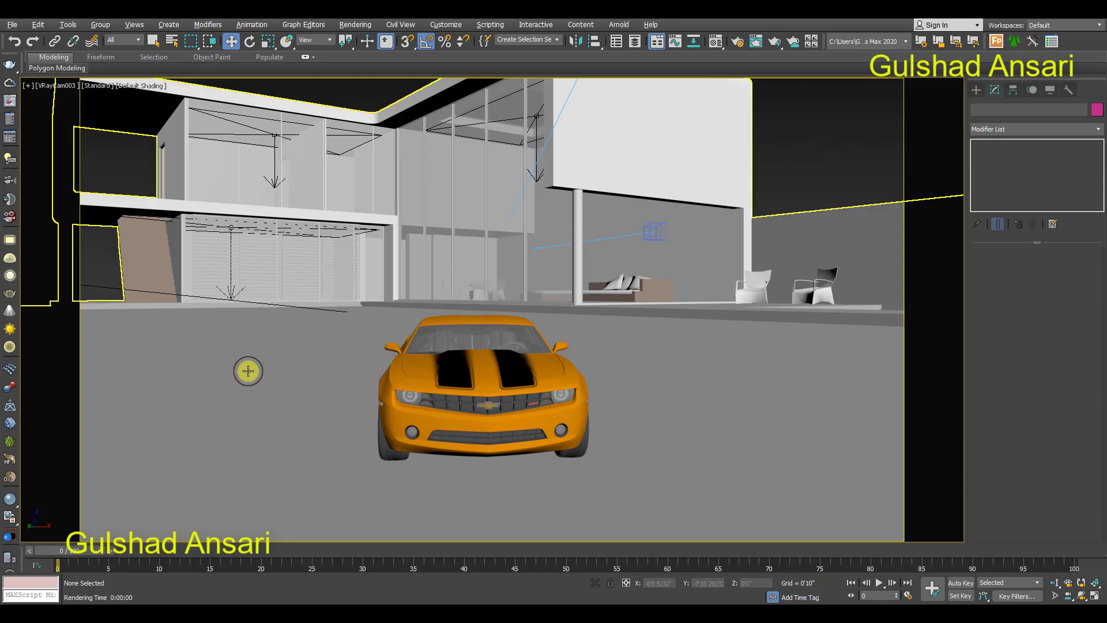
pyautogui.click(11, 100)
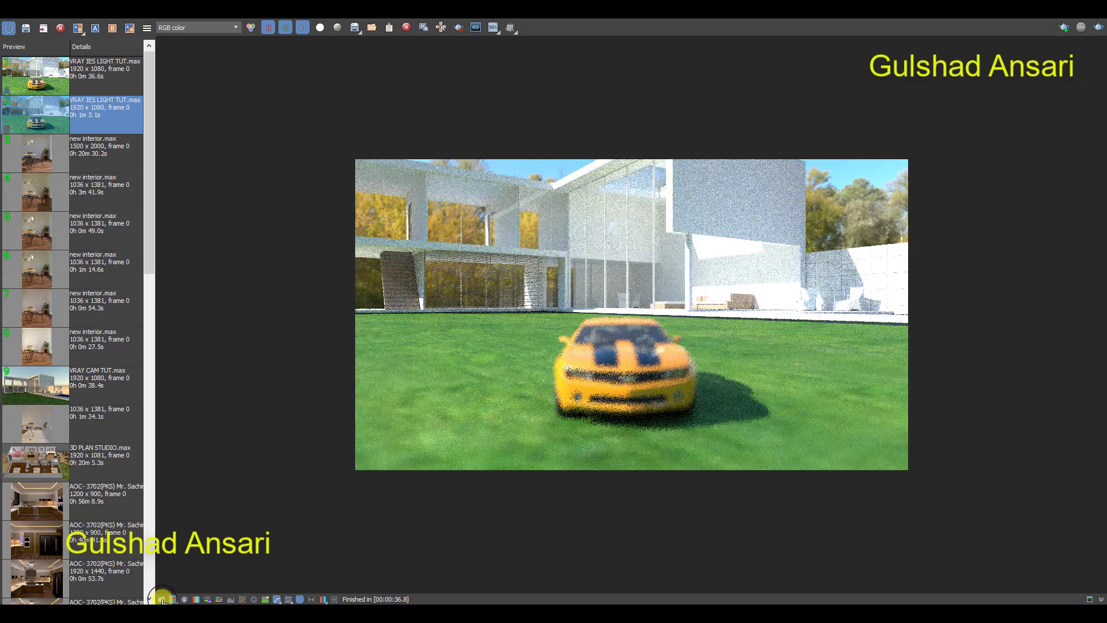
# Show the frame buffer's corrections controls, and enable and expand the Exposure correction.
pyautogui.moveTo(442, 11); pyautogui.dragTo(402, 47)
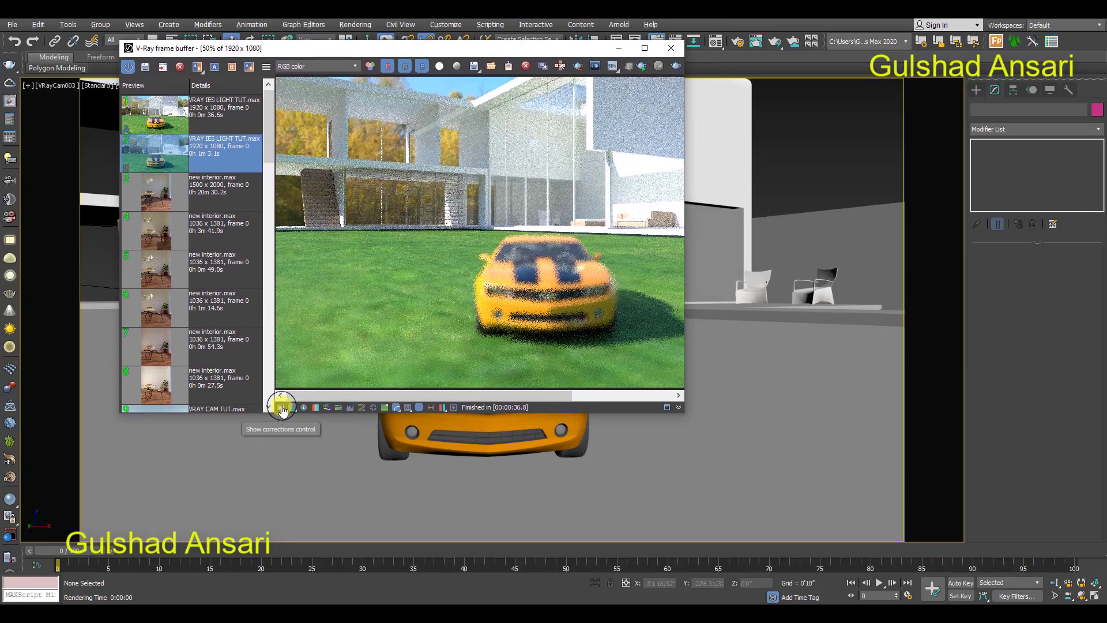
pyautogui.click(281, 410)
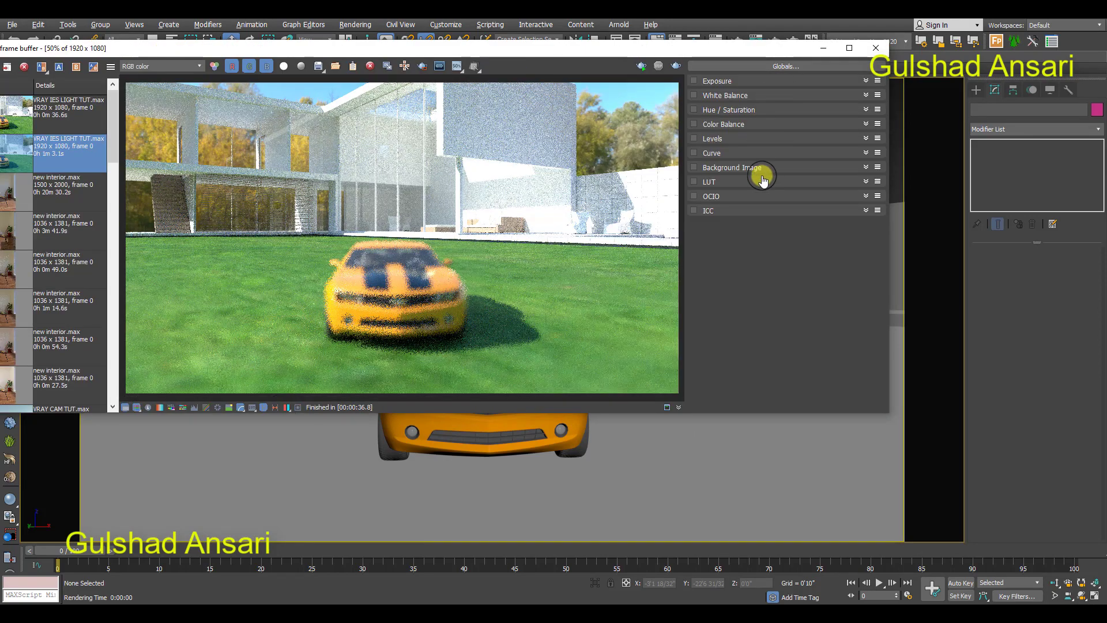
pyautogui.moveTo(708, 52); pyautogui.dragTo(775, 20)
pyautogui.click(1084, 43)
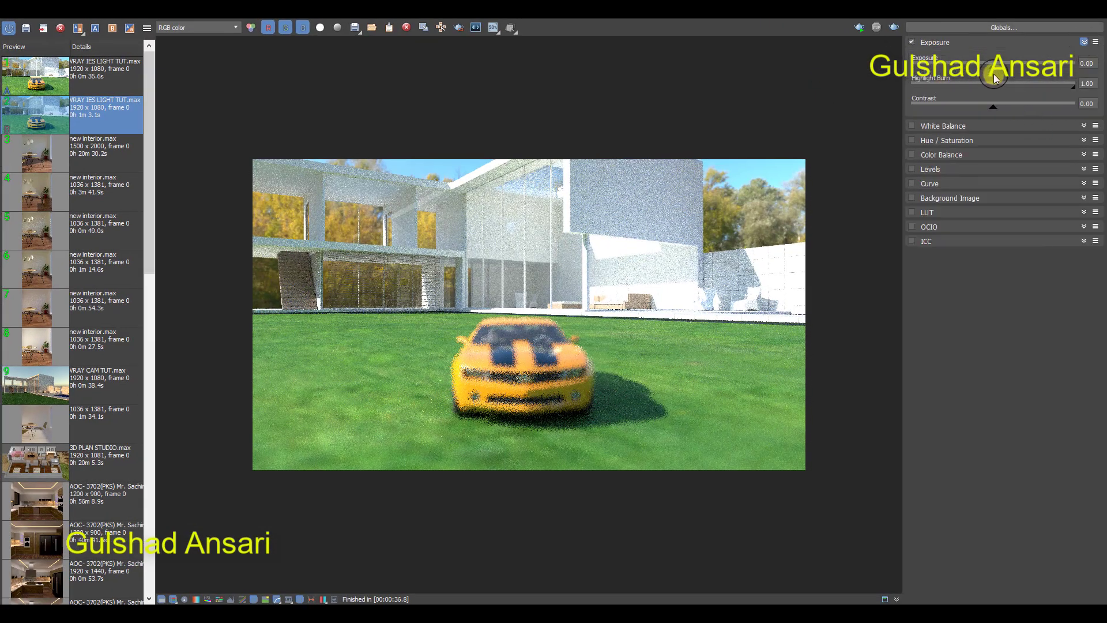
# Try an exposure correction of 0.86 on the render, disable it again and hide the corrections controls.
pyautogui.moveTo(992, 70)
pyautogui.mouseDown()
pyautogui.moveTo(1050, 71)
pyautogui.moveTo(948, 72)
pyautogui.moveTo(986, 69)
pyautogui.moveTo(976, 70)
pyautogui.mouseUp()
pyautogui.moveTo(983, 75); pyautogui.dragTo(1008, 70)
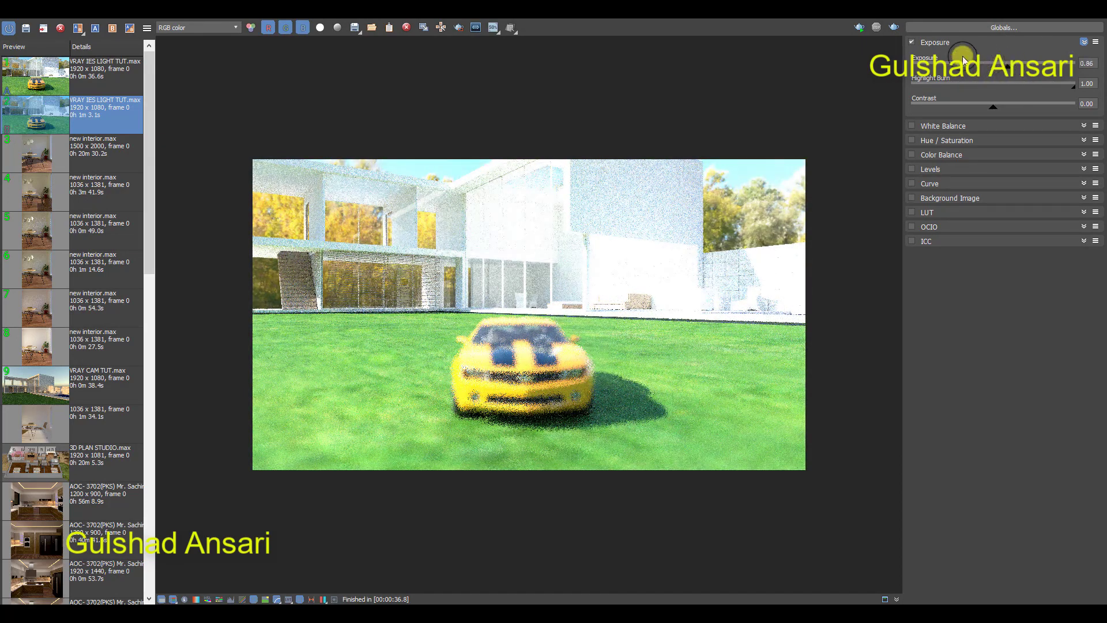
pyautogui.click(912, 42)
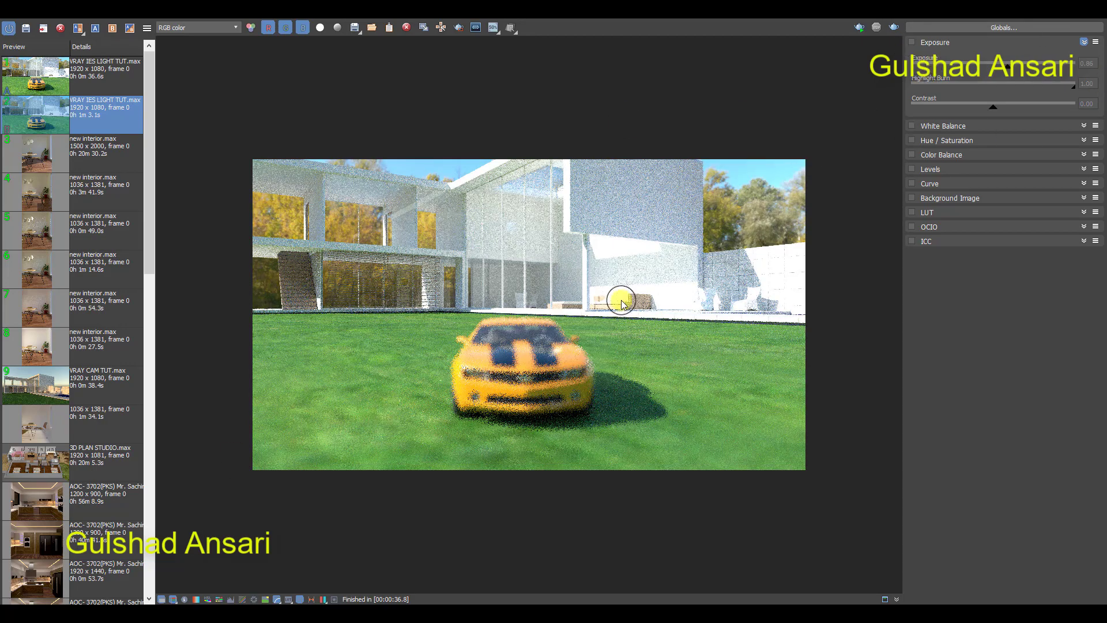
pyautogui.click(162, 599)
pyautogui.scroll(2, 649, 321)
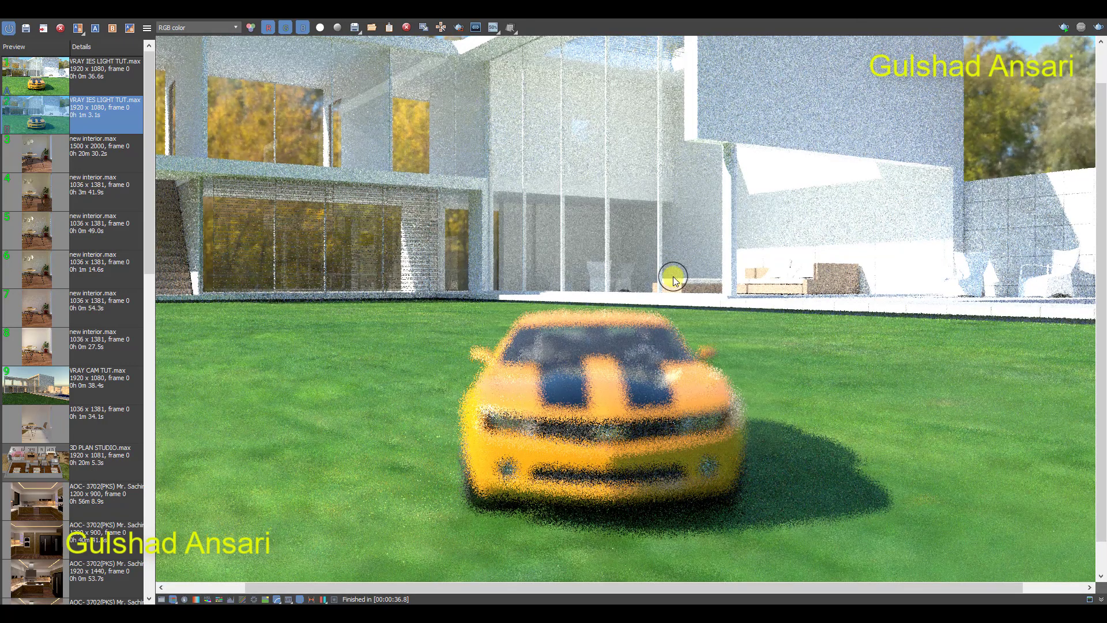
# View the house-focused and the car-focused renders from the history one after the other to compare their depth of field.
pyautogui.click(25, 83)
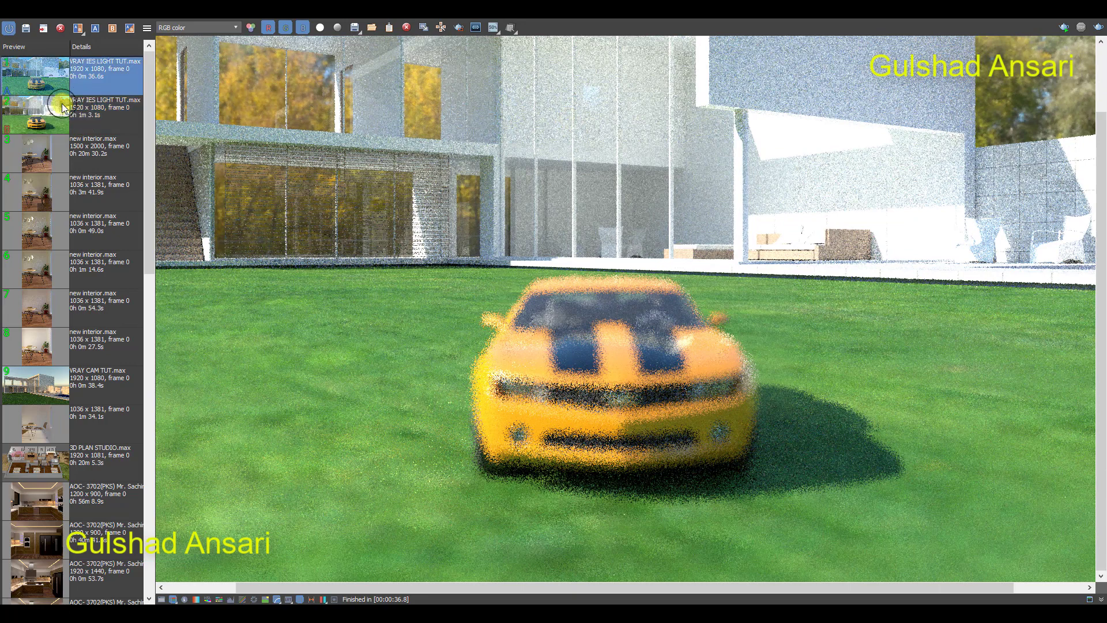
pyautogui.click(41, 129)
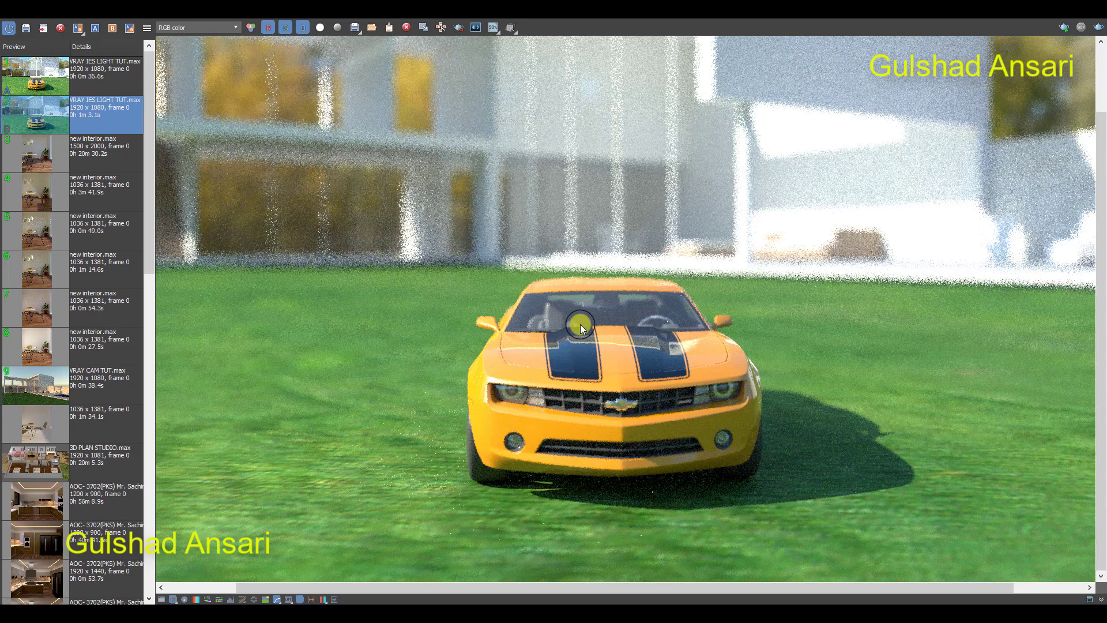
pyautogui.moveTo(577, 323); pyautogui.dragTo(642, 297, button='middle')
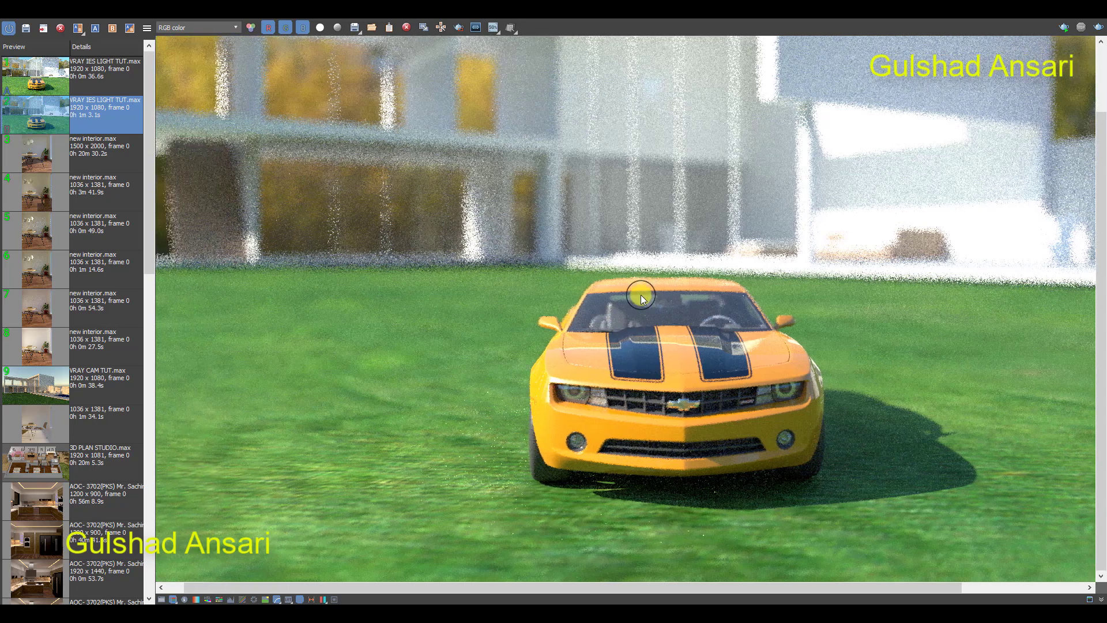